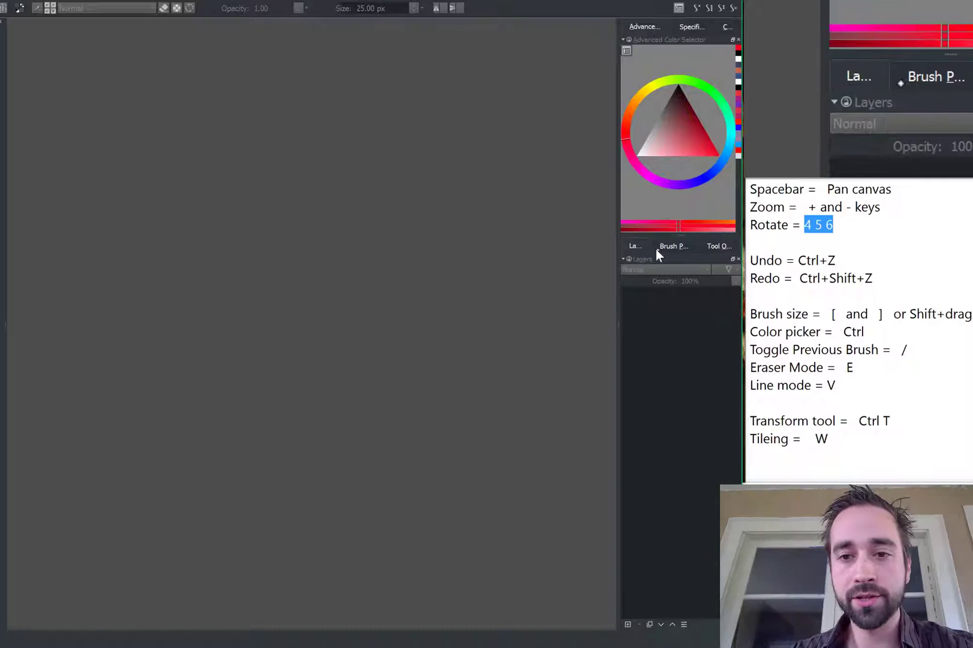
Widen the docker column beside the canvas and look through the Brush Presets and Tool Options dockers.
drag(618, 322, 592, 325)
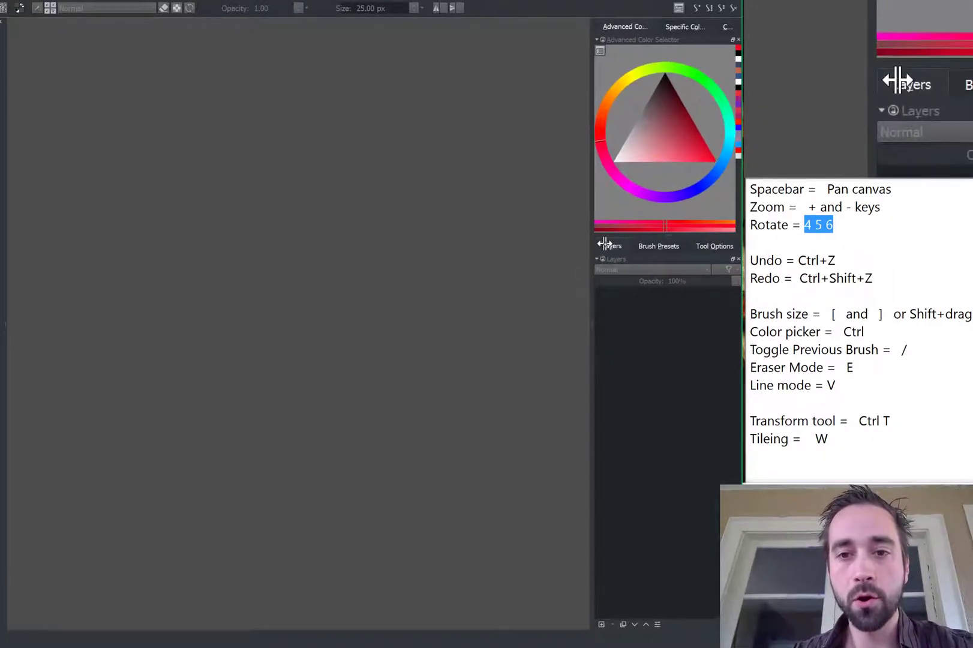
click(652, 248)
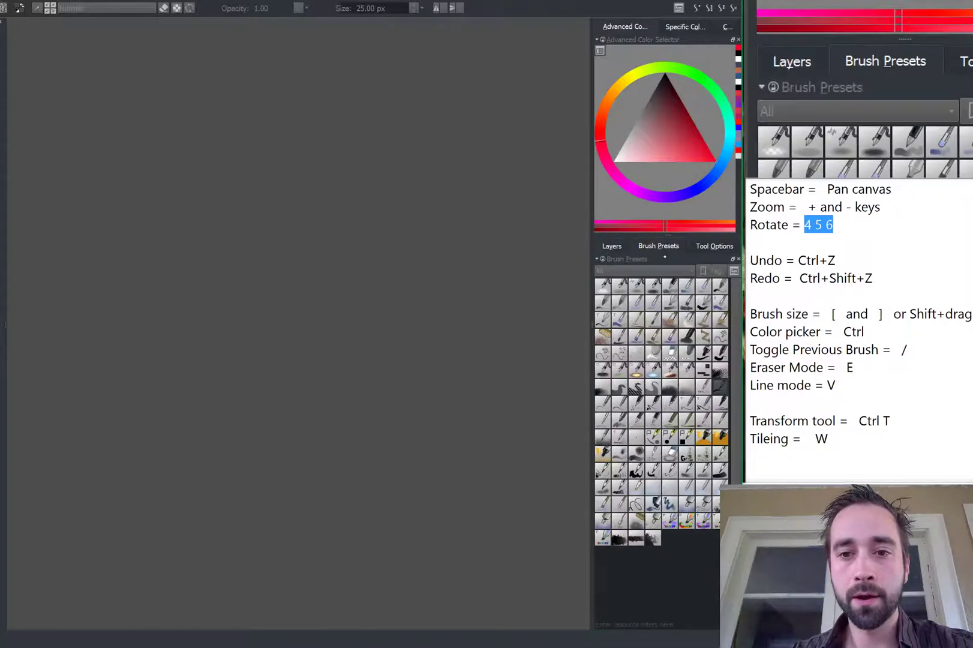
click(700, 250)
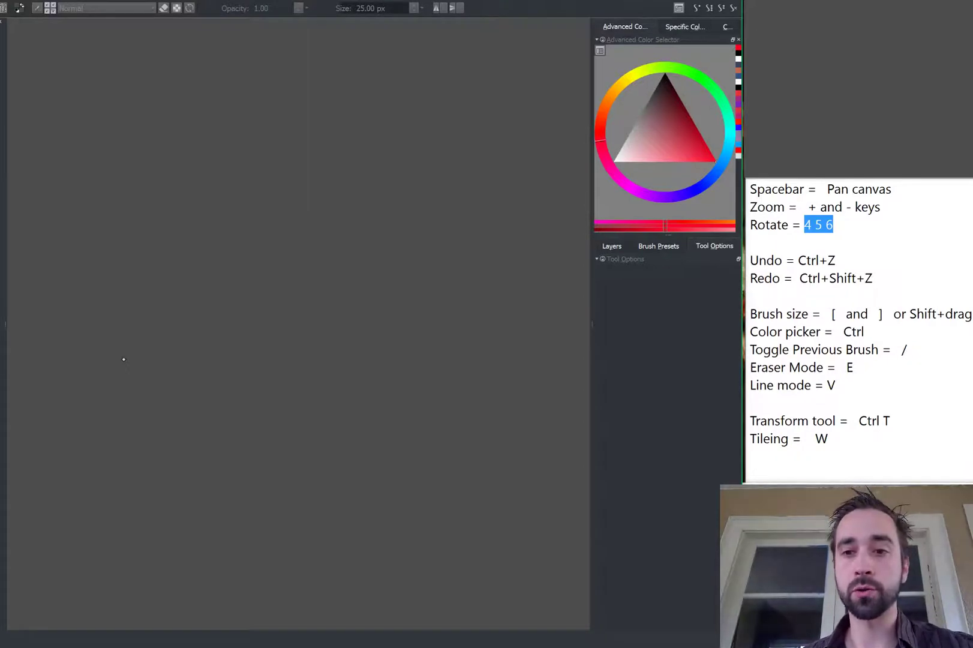
click(779, 405)
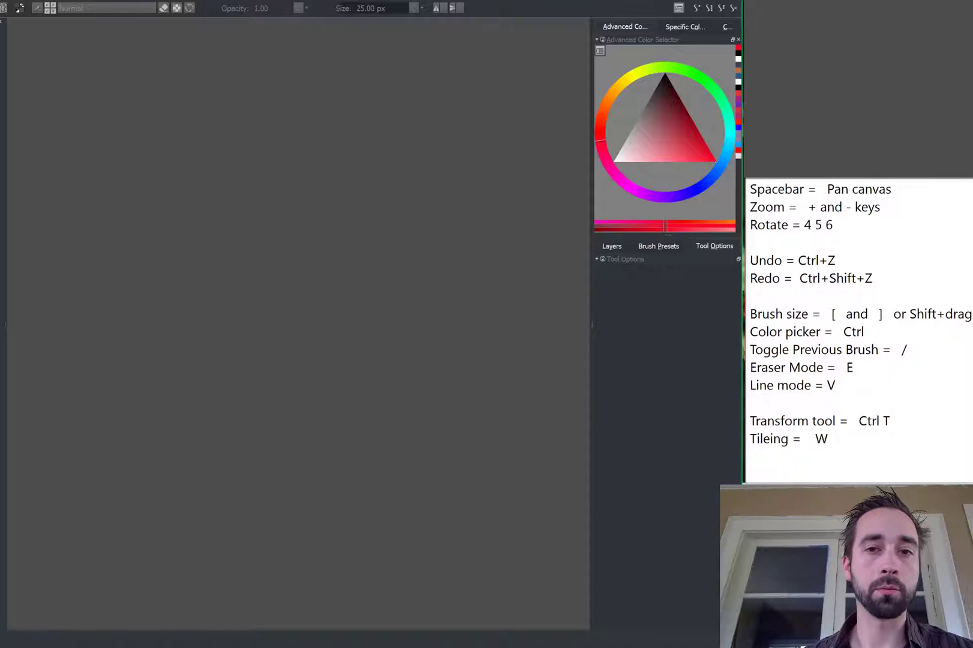
Create a new 1600 x 1200 px document at 300 ppi in 8-bit RGB/Alpha.
key(ctrl+n)
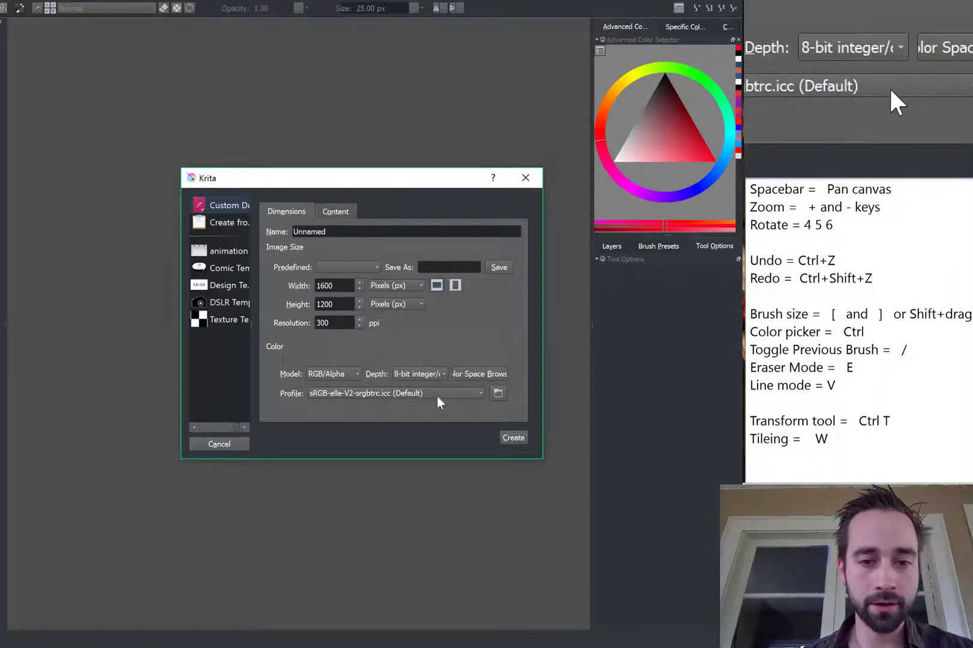
click(512, 437)
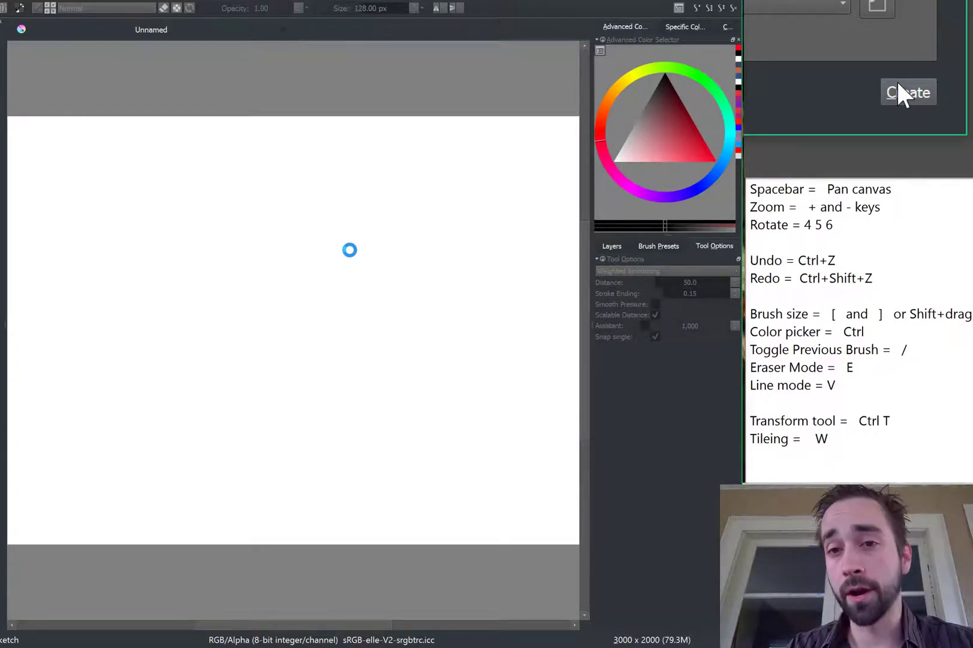
click(898, 86)
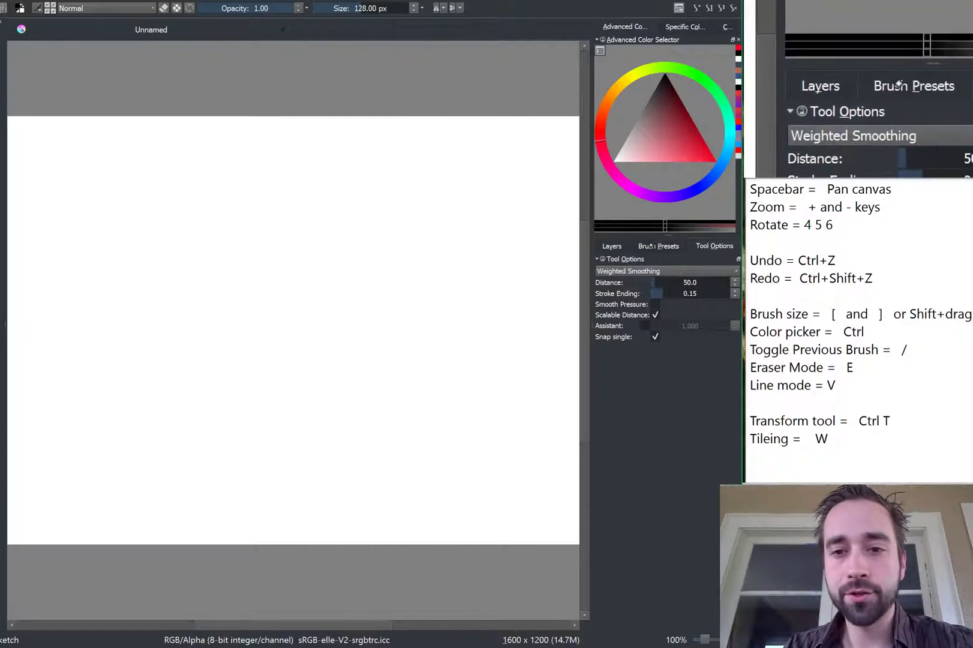
Check the Layers docker and detach the Brush Presets docker from the group it shares with Layers and Tool Options.
click(641, 246)
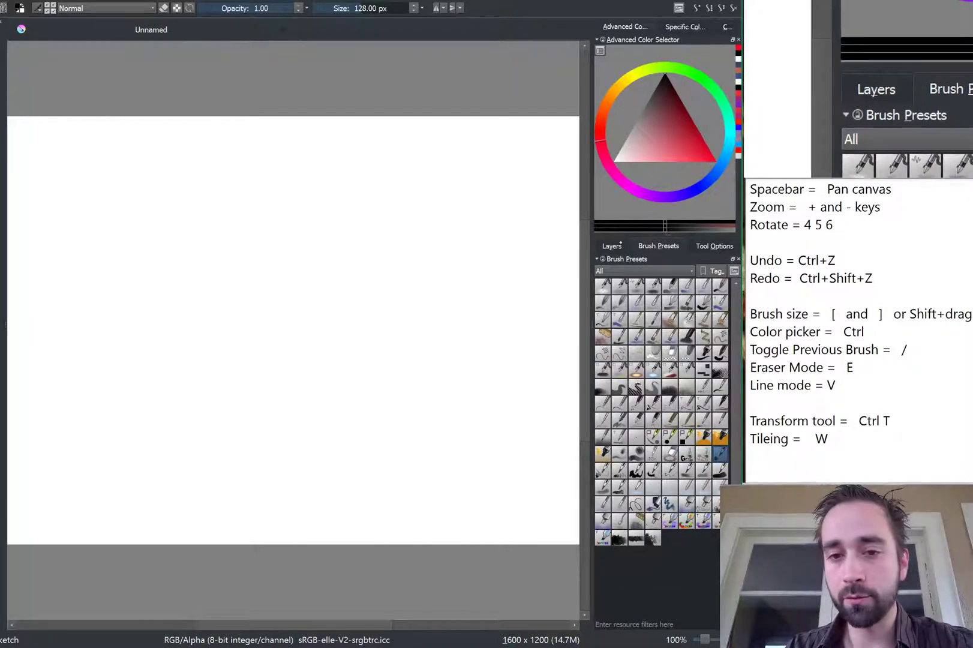
click(612, 244)
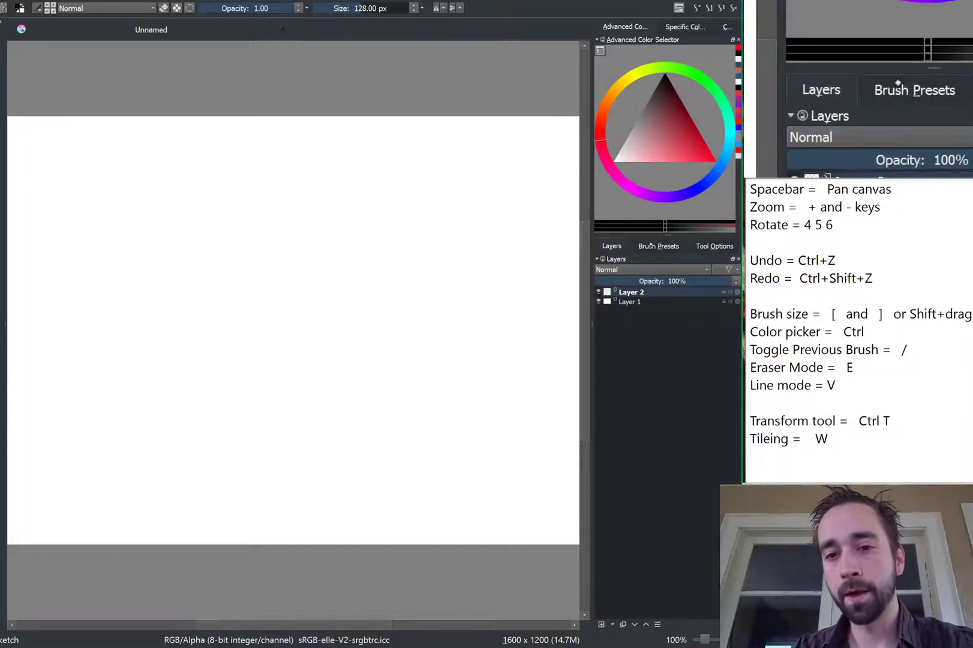
click(651, 244)
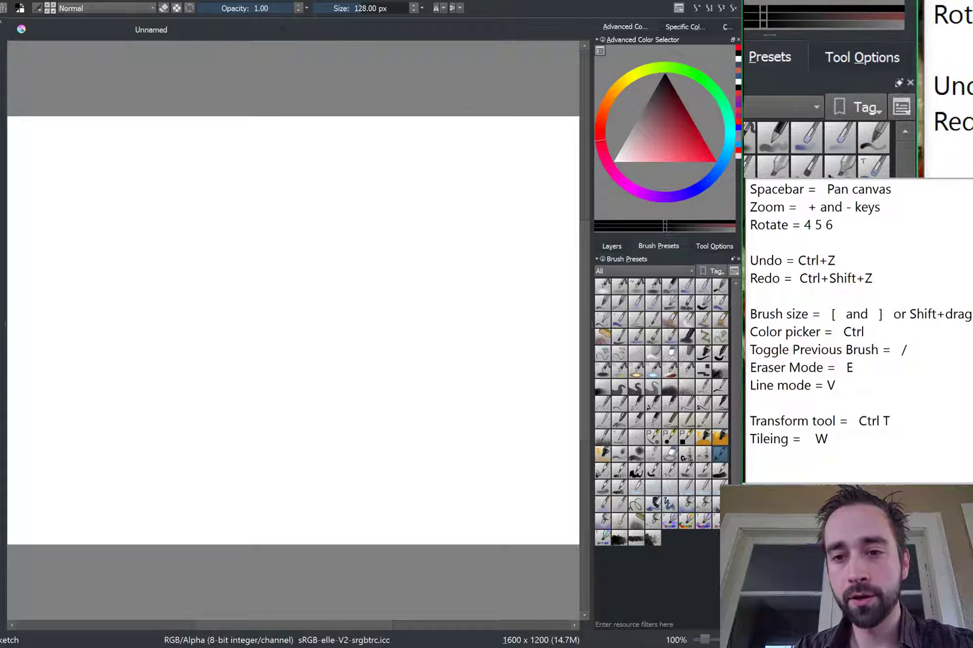
click(732, 259)
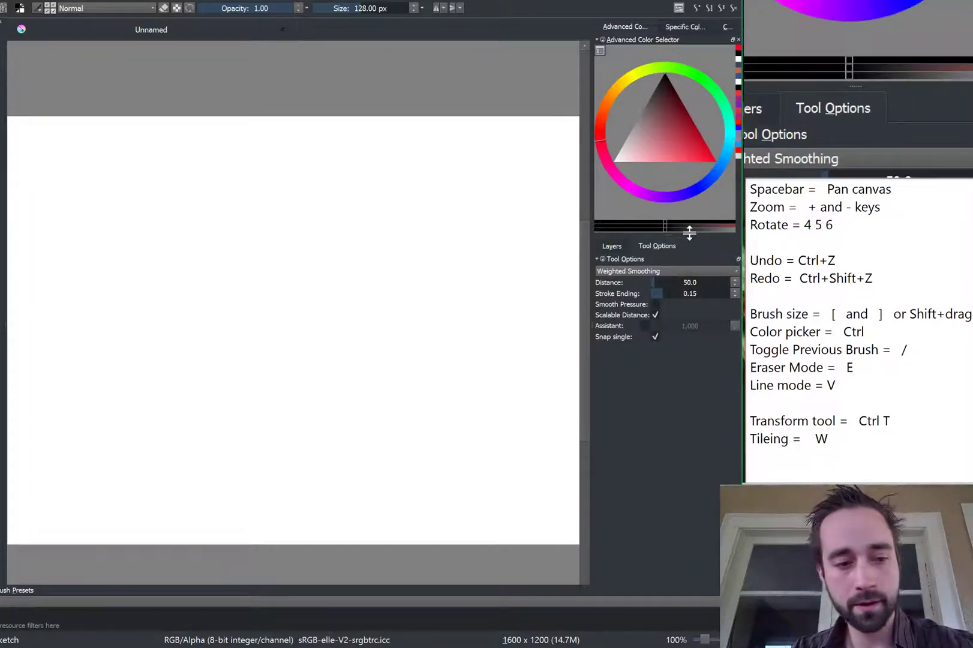
Float the Brush Presets docker over the canvas and make it taller to show most of the presets.
mouse_move(84, 592)
mouse_down()
mouse_move(192, 326)
mouse_move(539, 339)
mouse_move(588, 352)
mouse_move(587, 368)
mouse_move(593, 363)
mouse_move(638, 240)
mouse_move(420, 222)
mouse_up()
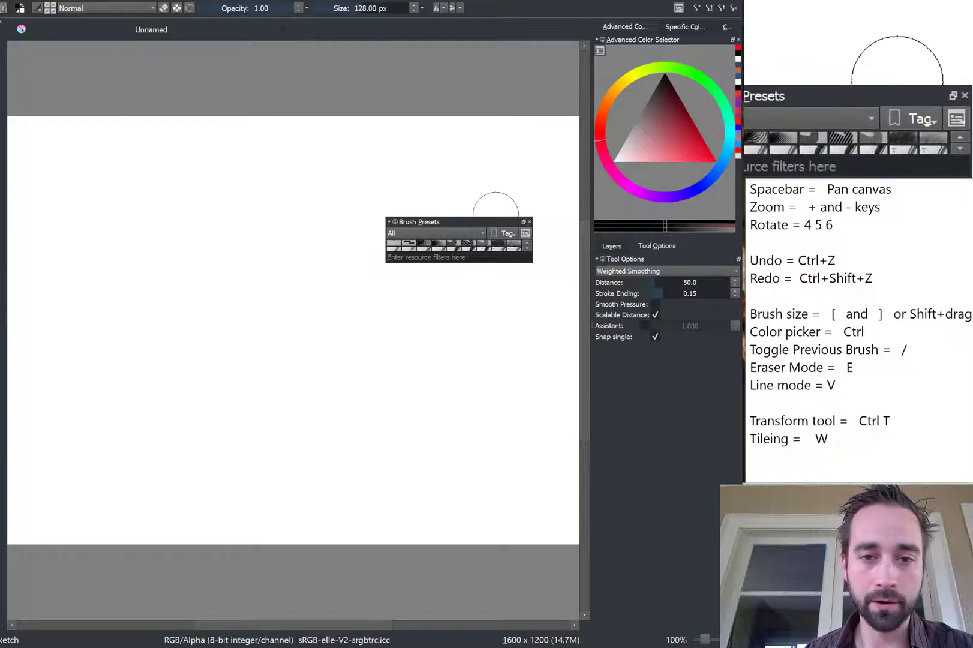
click(399, 257)
mouse_move(399, 263)
mouse_down()
mouse_move(401, 486)
mouse_move(401, 451)
mouse_up()
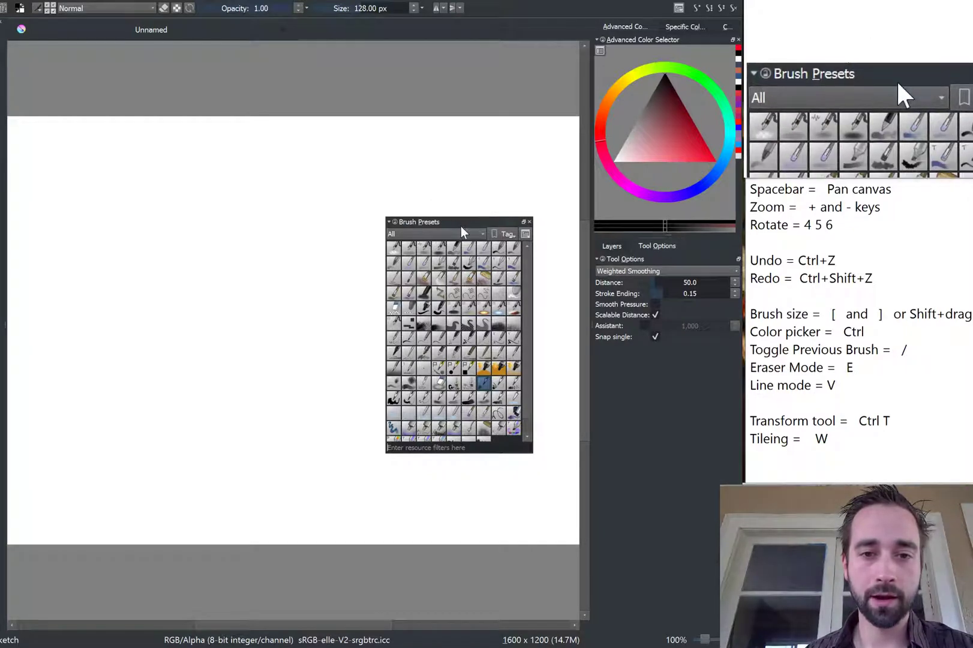
Move the floating Brush Presets docker outside the main window, dock it beneath the Layers group and show the layers.
mouse_move(462, 222)
mouse_down()
mouse_move(519, 164)
mouse_move(431, 257)
mouse_move(858, 219)
mouse_up()
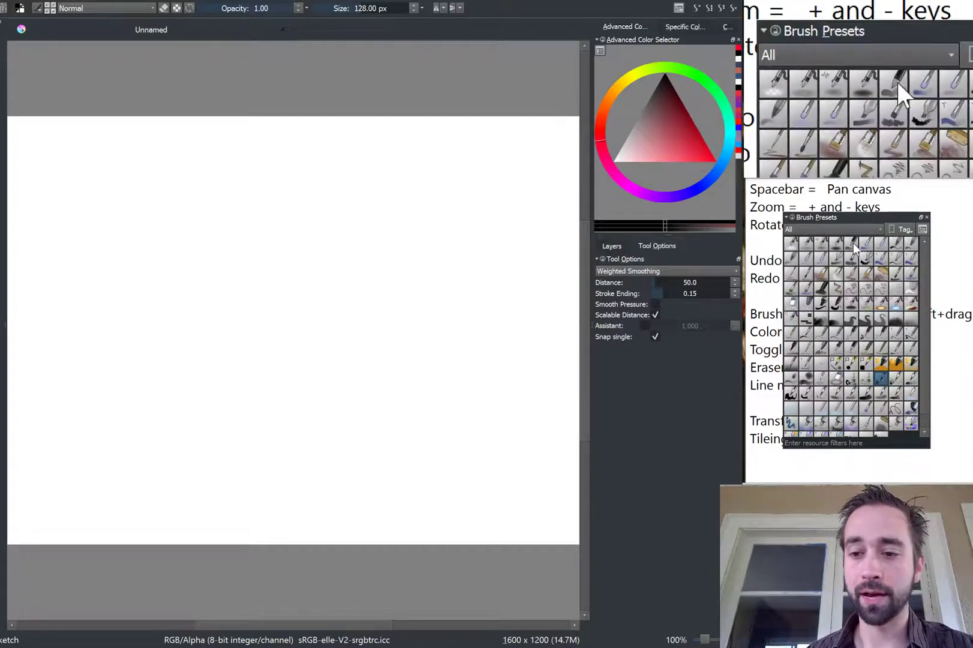
mouse_move(862, 226)
mouse_down()
mouse_move(478, 284)
mouse_move(458, 309)
mouse_move(588, 313)
mouse_move(664, 460)
mouse_move(664, 579)
mouse_up()
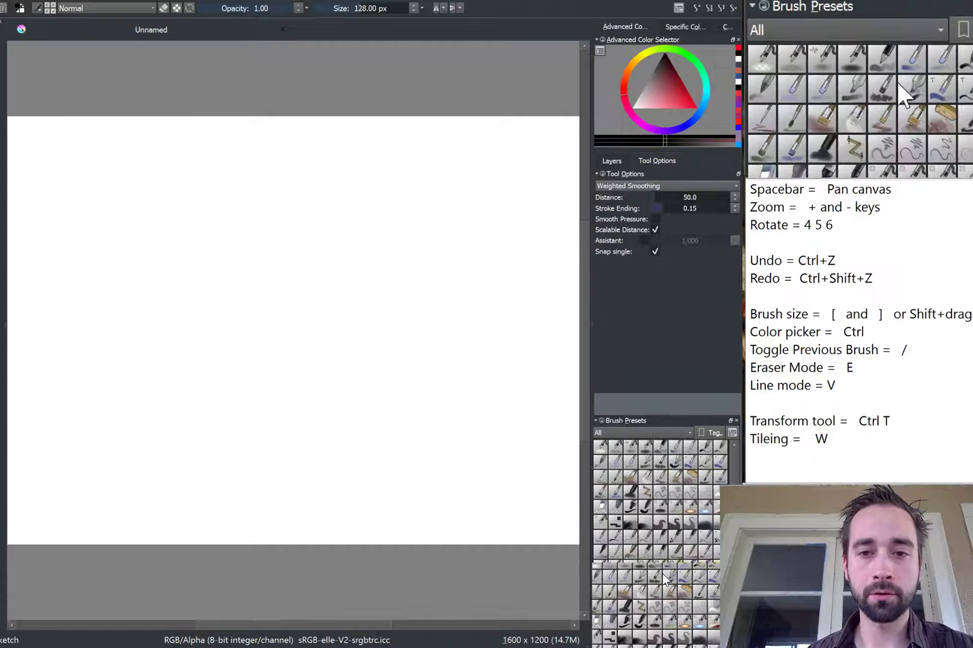
click(610, 161)
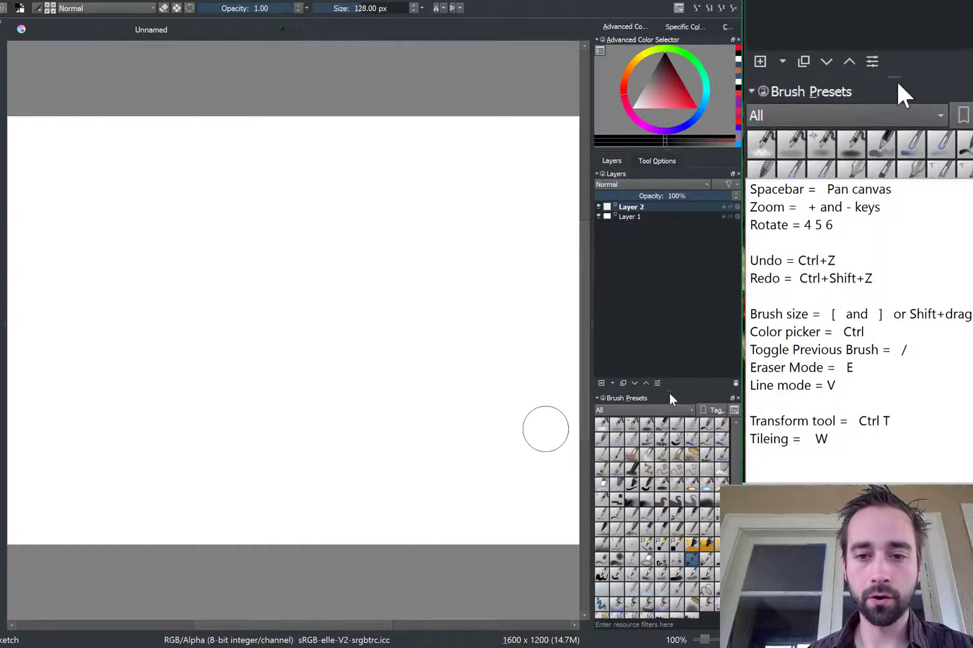
Dock Brush Presets as a wide strip beneath the canvas and adjust its height to fit three rows of presets.
mouse_move(624, 406)
mouse_down()
mouse_move(495, 420)
mouse_move(408, 454)
mouse_move(336, 600)
mouse_move(347, 637)
mouse_move(348, 618)
mouse_move(354, 634)
mouse_move(360, 624)
mouse_up()
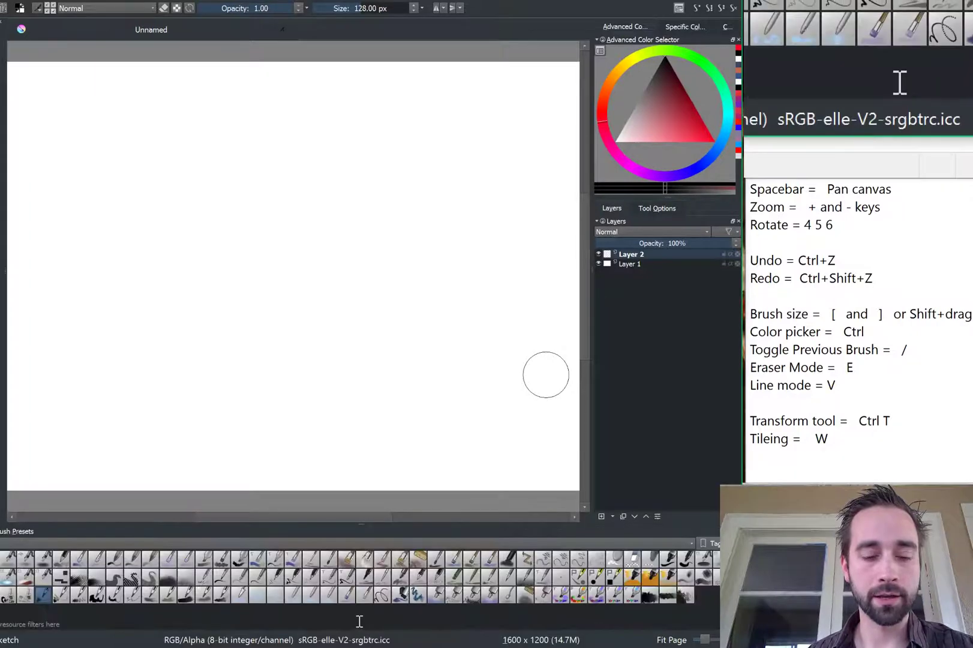
drag(363, 524, 360, 459)
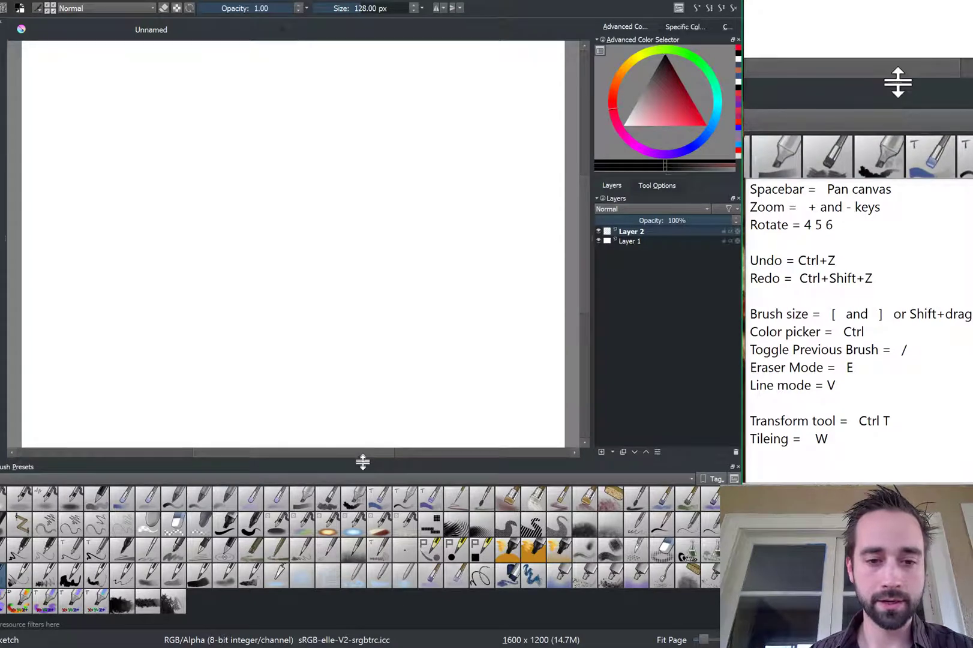
drag(363, 458, 361, 521)
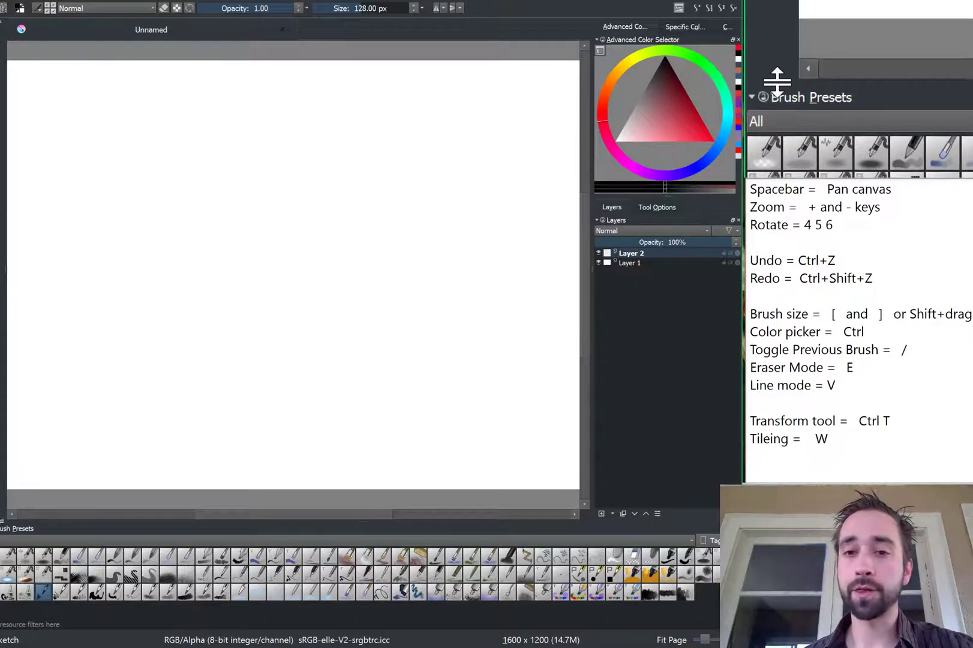
Separate Tool Options from the Layers group, dock it beneath Layers and size it so all smoothing options fit.
click(643, 207)
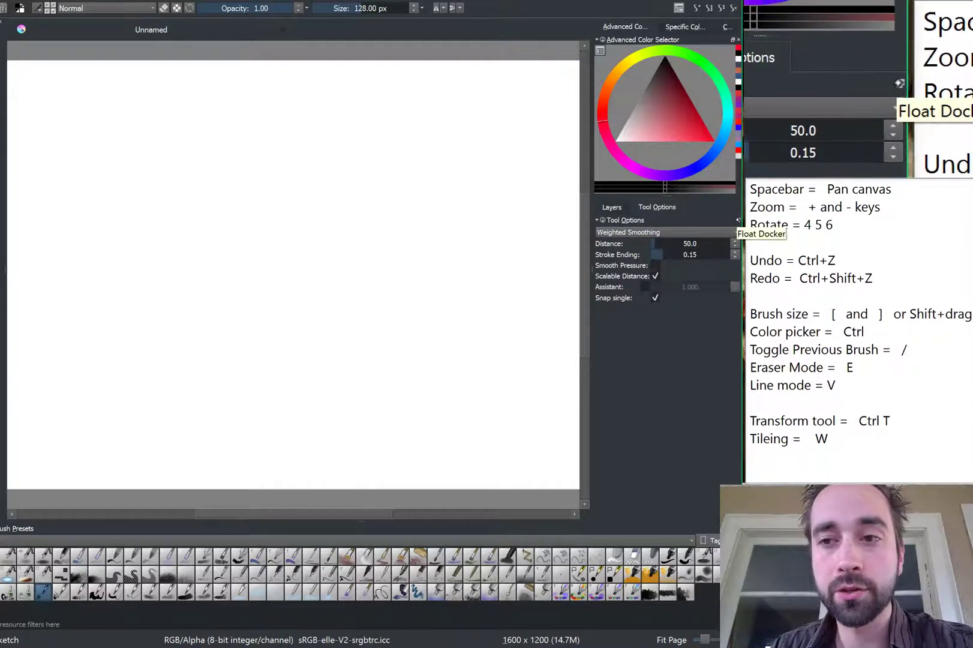
click(738, 220)
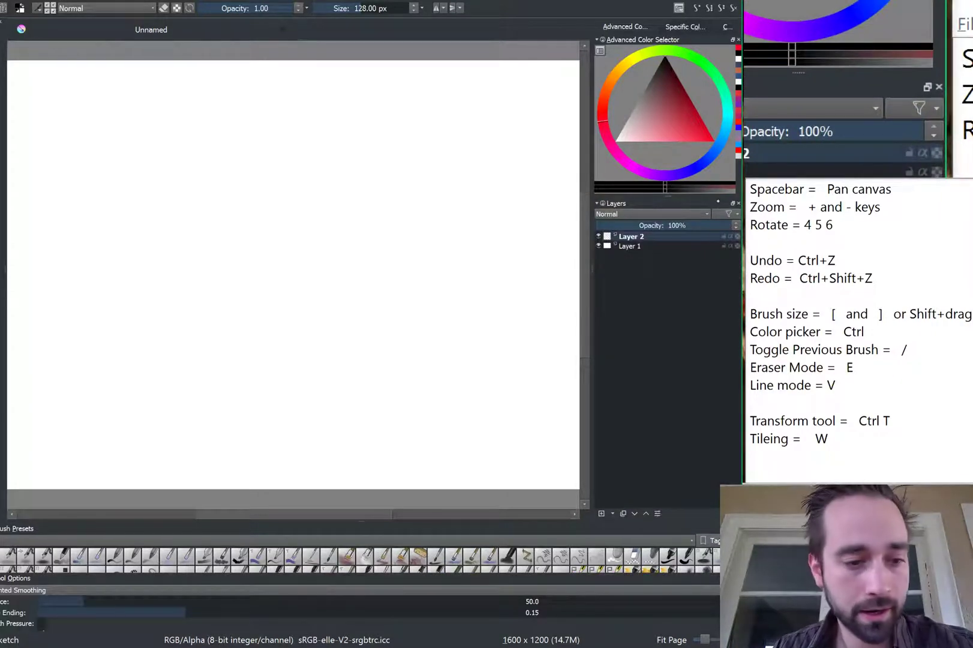
mouse_move(16, 576)
mouse_down()
mouse_move(24, 528)
mouse_move(99, 446)
mouse_move(249, 339)
mouse_move(329, 299)
mouse_move(576, 387)
mouse_move(639, 441)
mouse_move(616, 499)
mouse_up()
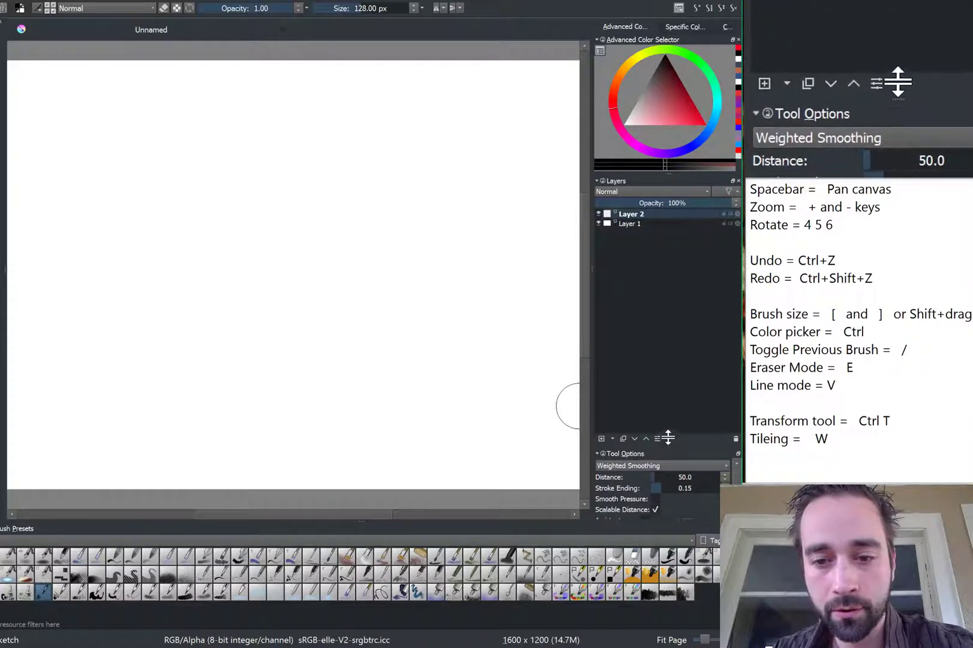
drag(668, 438, 666, 425)
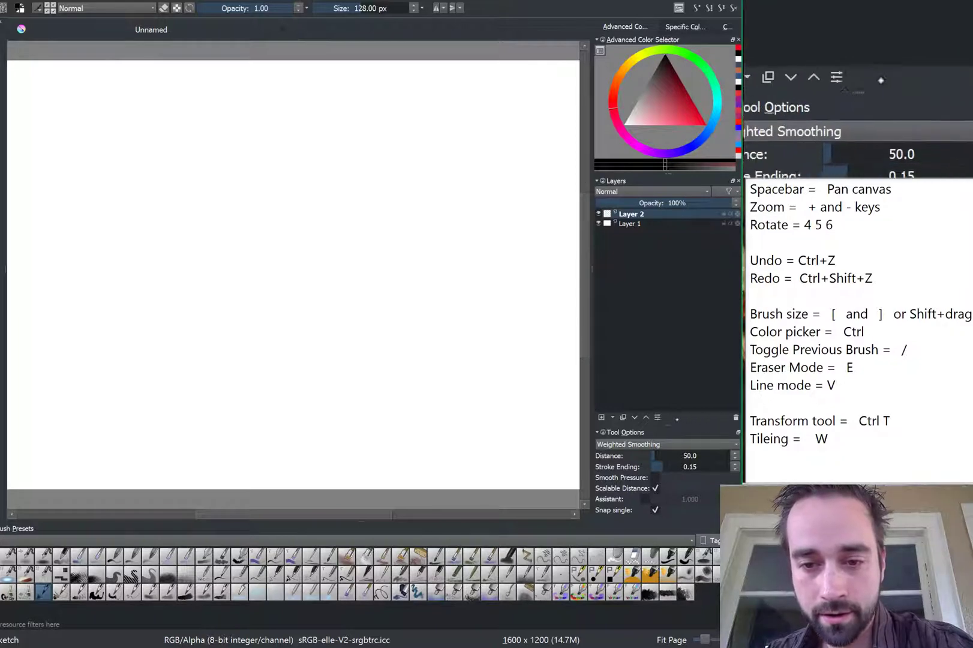
click(658, 417)
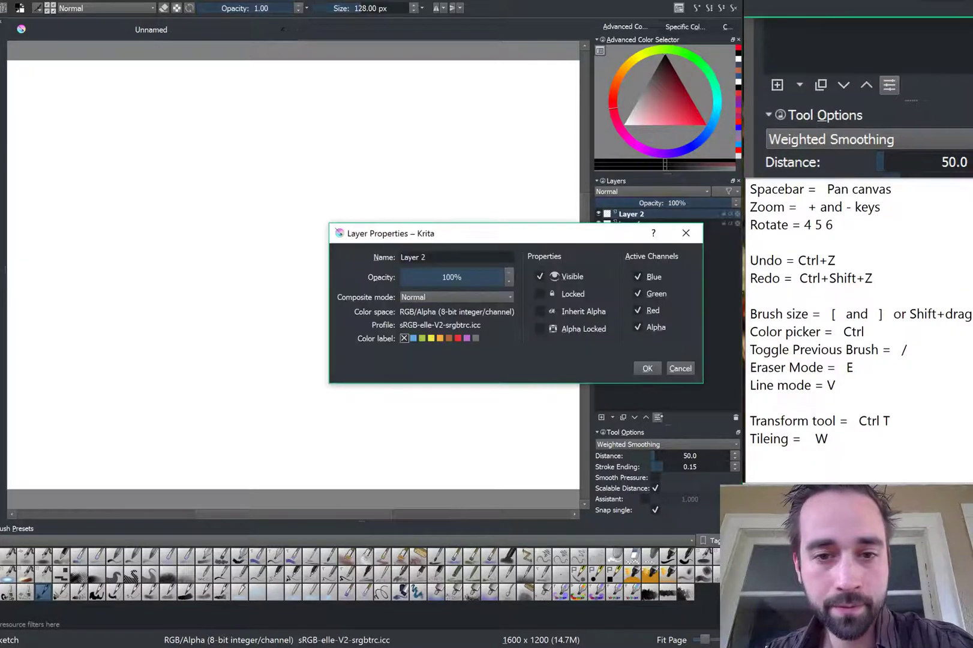
click(679, 368)
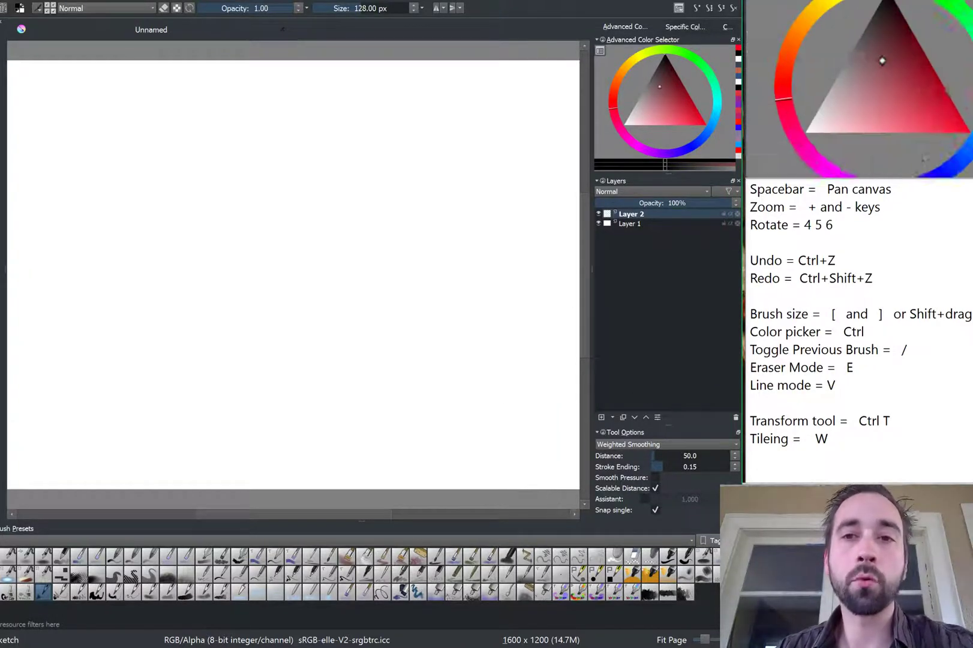
Compare the Specific Color Selector and Color Sliders with the Advanced Color Selector, ending on the Advanced Color Selector.
click(672, 27)
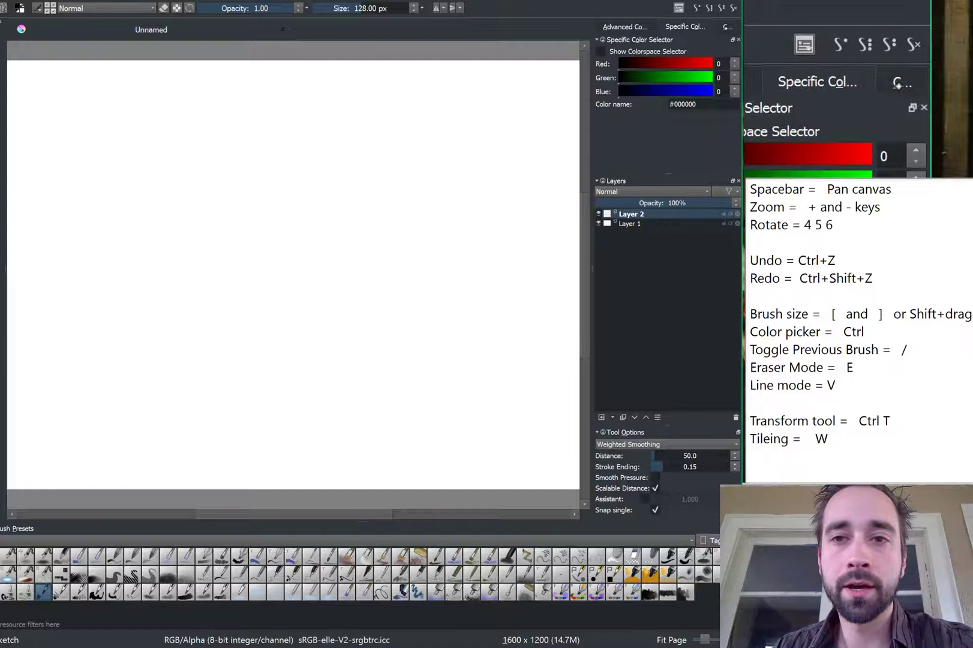
click(727, 26)
click(624, 27)
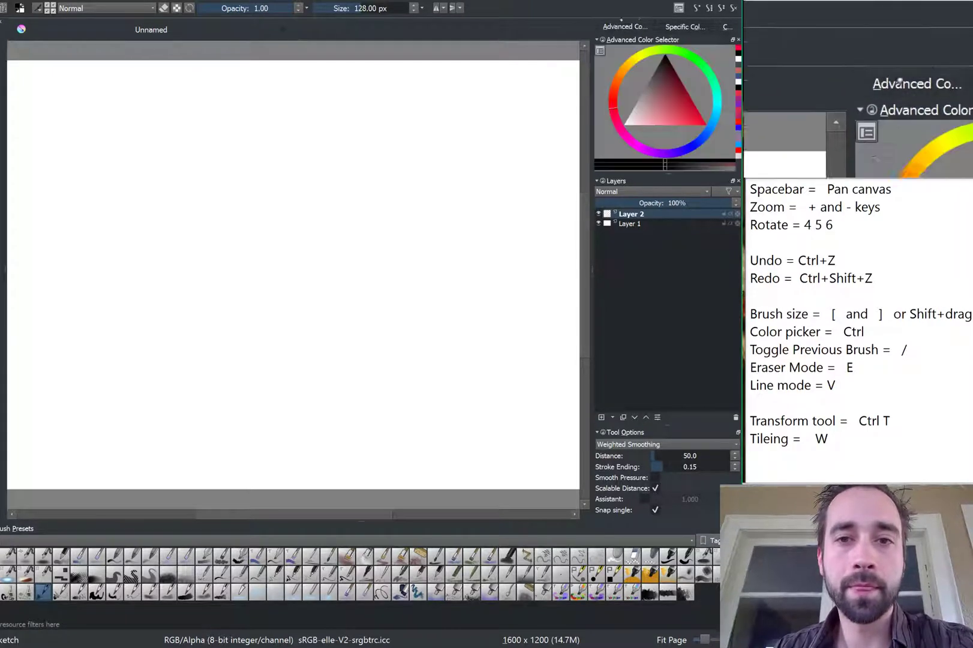
click(696, 27)
click(727, 26)
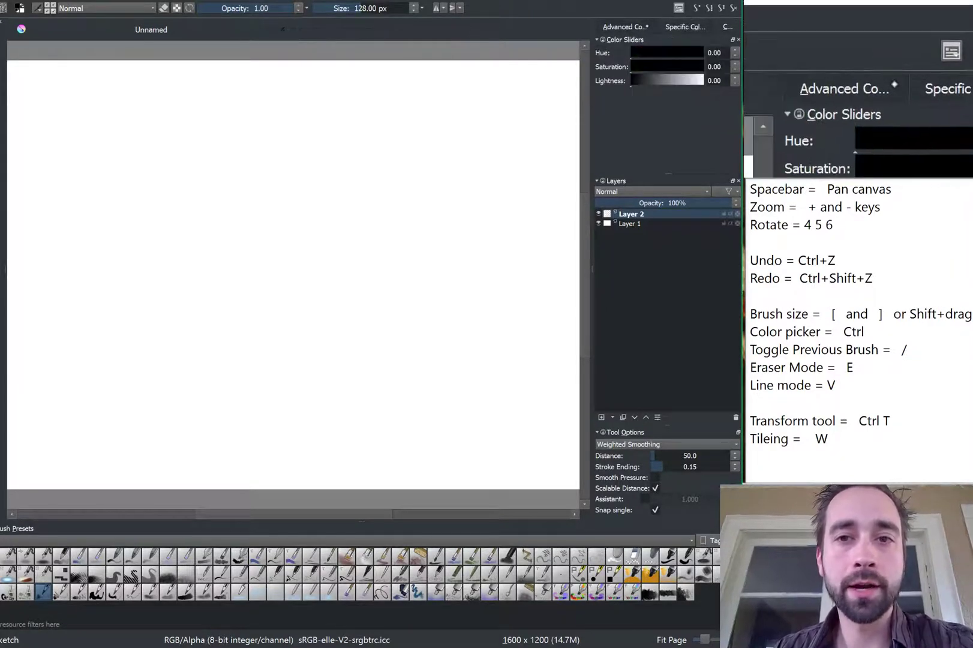
click(624, 27)
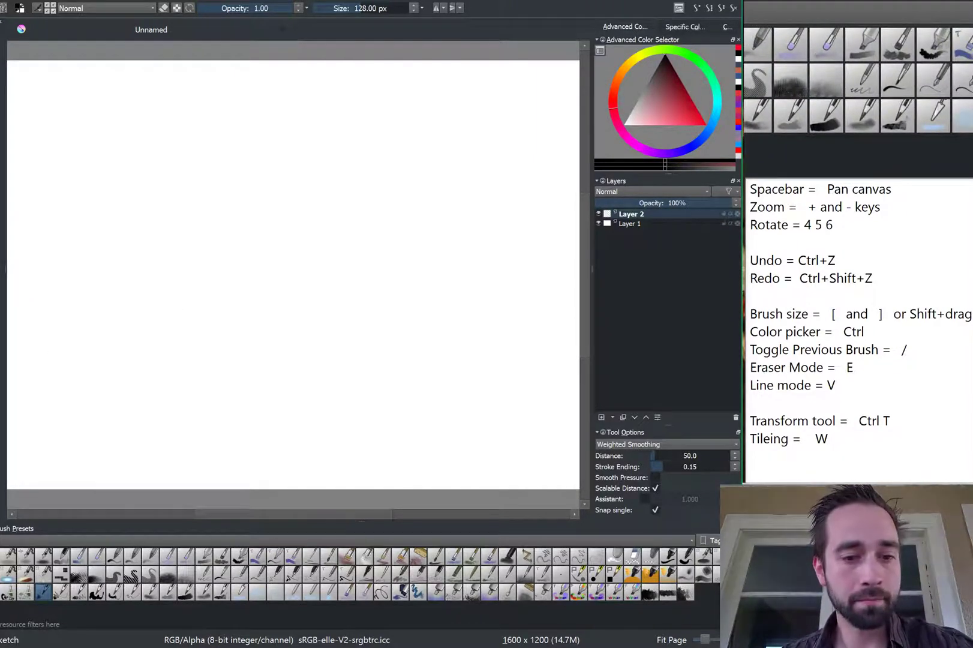
Choose the gpen_25 ink brush preset at 25 px and draw black curved test strokes across the canvas on Layer 2.
click(221, 574)
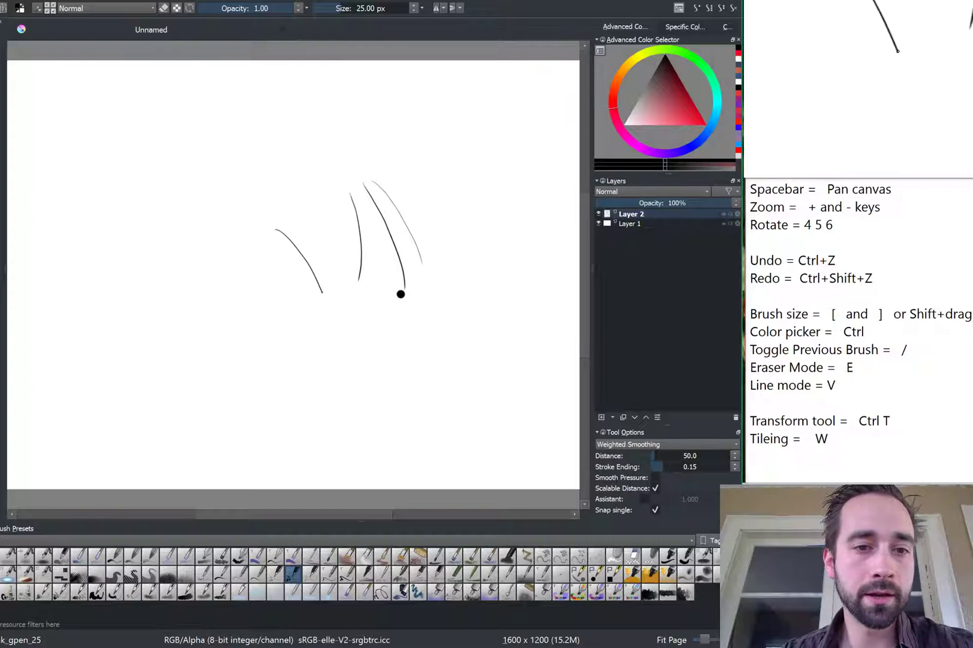
drag(322, 293, 327, 310)
drag(276, 240, 278, 333)
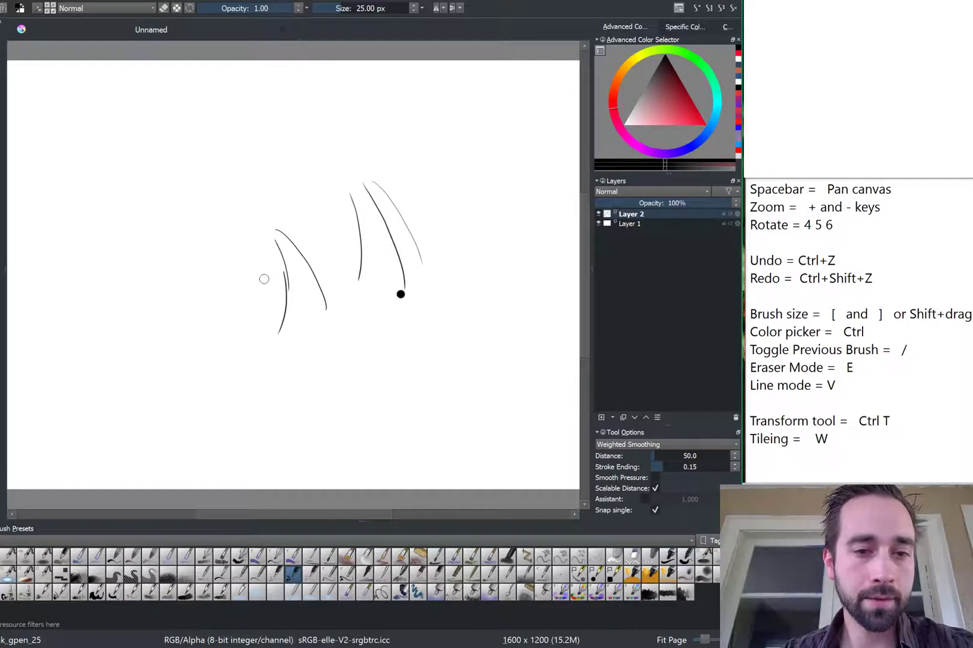
drag(247, 219, 255, 309)
drag(214, 215, 220, 342)
drag(228, 238, 210, 321)
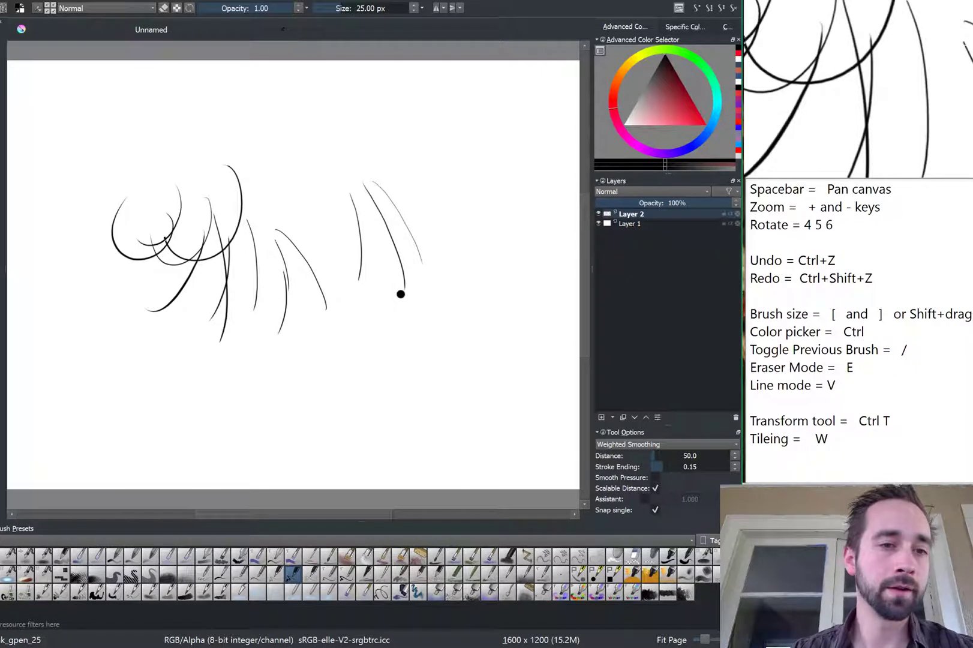
drag(165, 237, 282, 276)
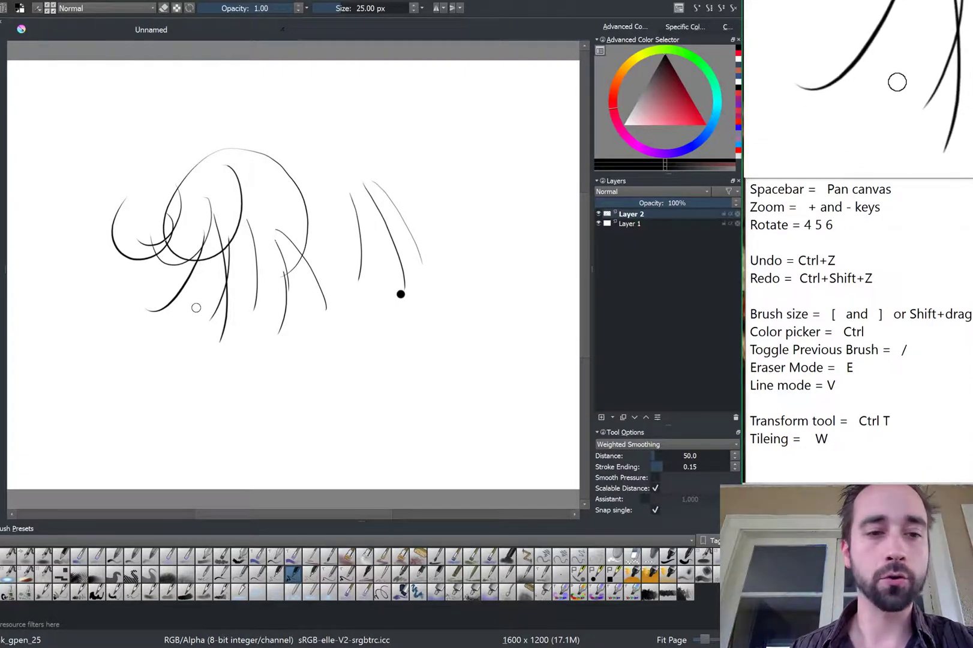
Pan the canvas around to view the ink test strokes from different positions.
key(space)
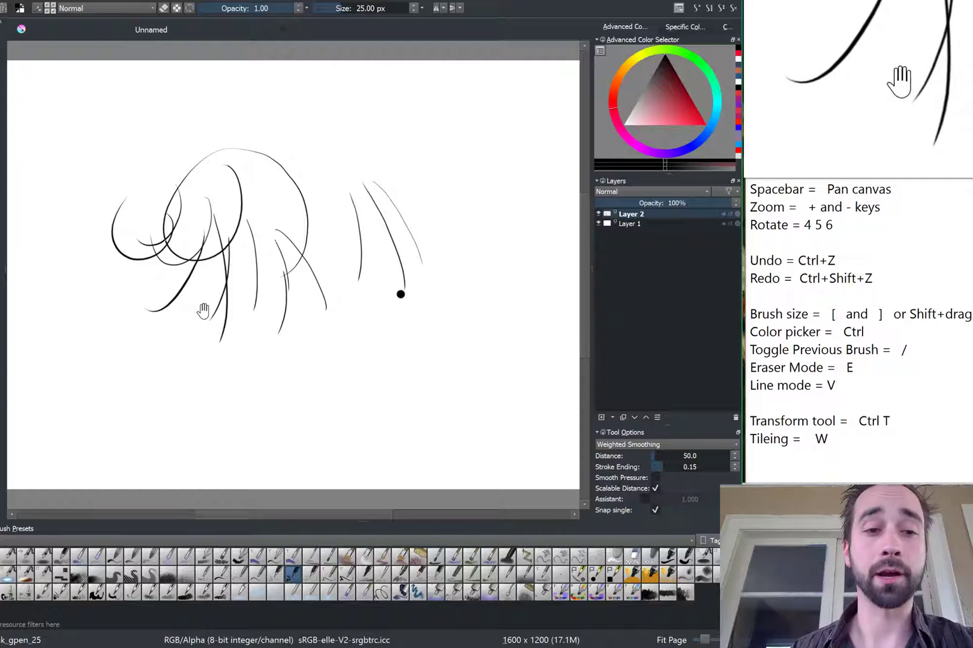
key(space)
mouse_move(246, 289)
mouse_down()
mouse_move(195, 387)
mouse_move(155, 352)
mouse_up()
mouse_move(106, 239)
mouse_down()
mouse_move(226, 256)
mouse_move(304, 254)
mouse_move(217, 348)
mouse_move(240, 237)
mouse_up()
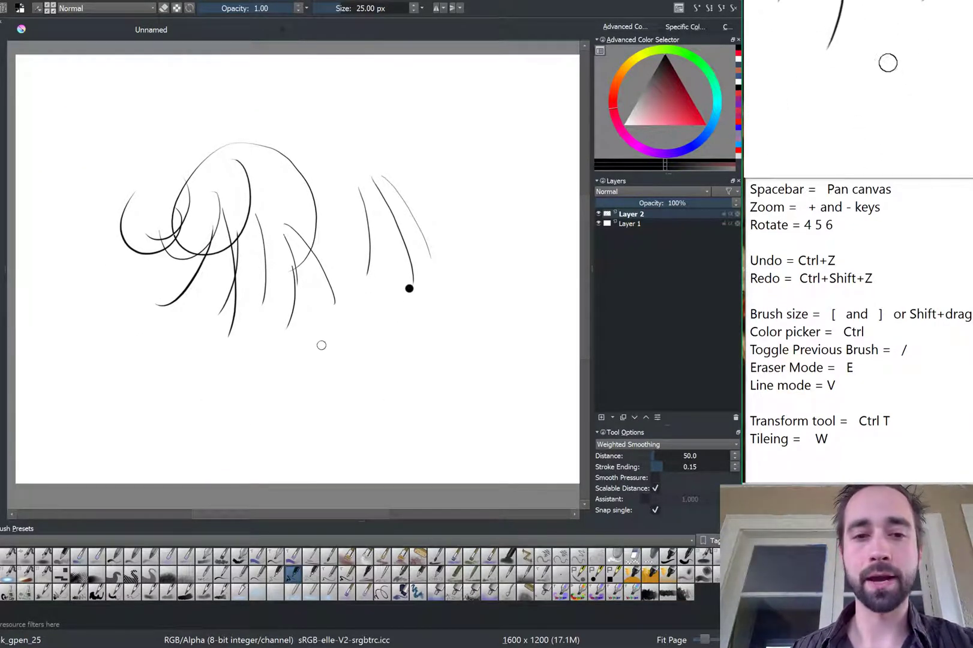
Zoom in on the ink strokes to 800%, and zoom back out to about 67%.
key(plus)
key(plus)
key(plus)
key(plus)
key(plus)
key(plus)
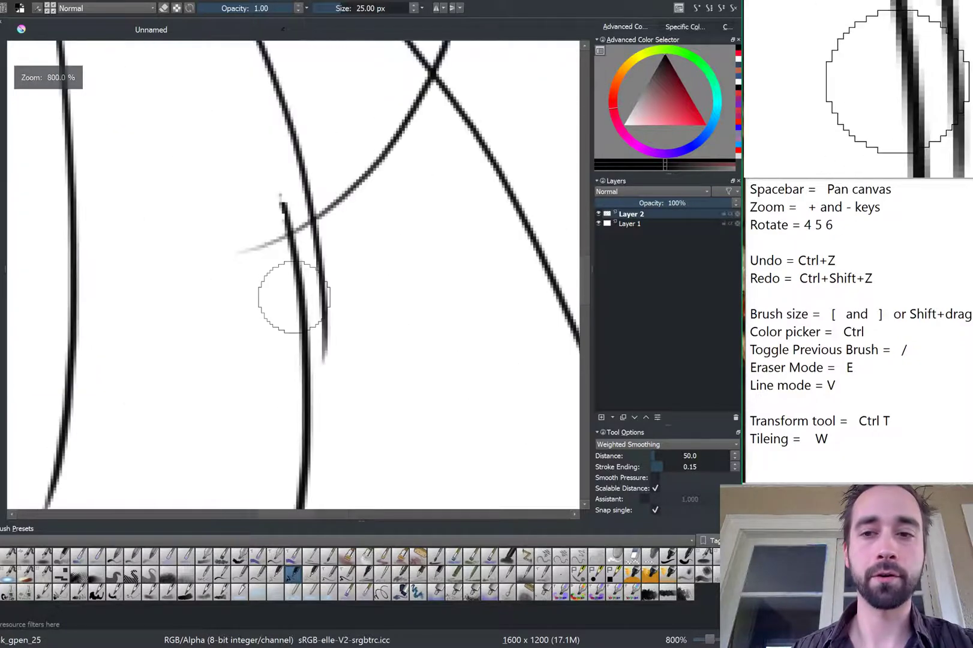
key(minus)
key(minus)
key(minus)
key(minus)
key(minus)
key(minus)
key(minus)
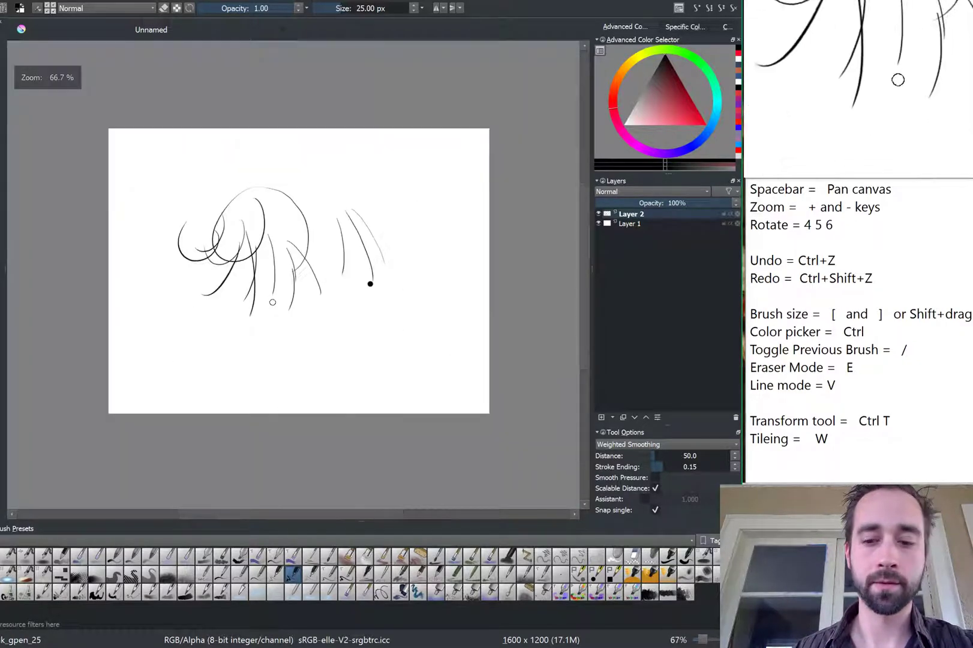
Clear the test strokes from Layer 2 and draw a small spacebar box lettered SPACE in the lower middle of the canvas.
key(Delete)
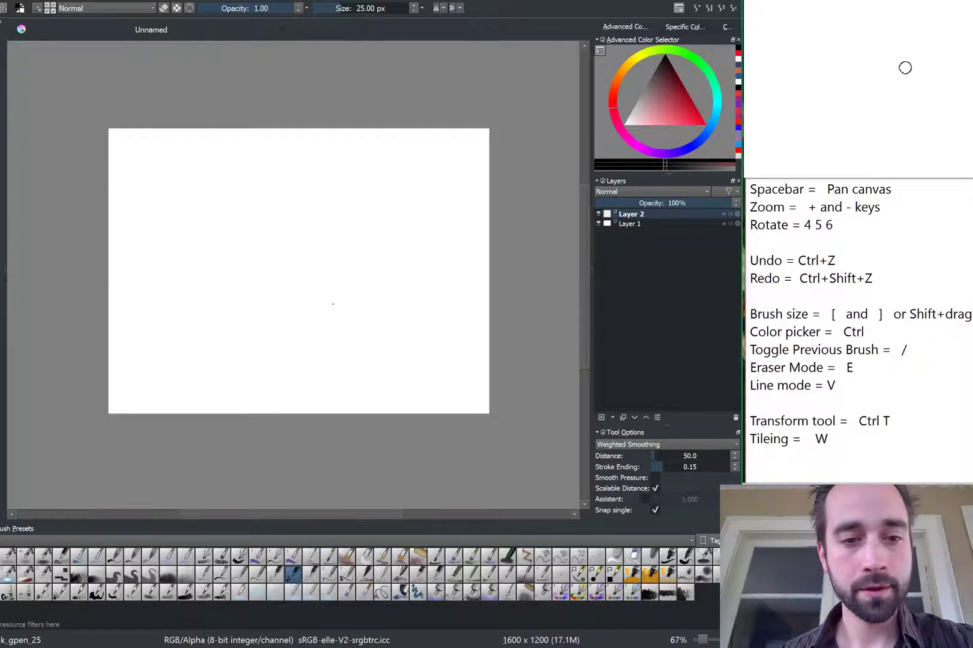
mouse_move(260, 308)
mouse_down()
mouse_move(331, 325)
mouse_move(335, 305)
mouse_up()
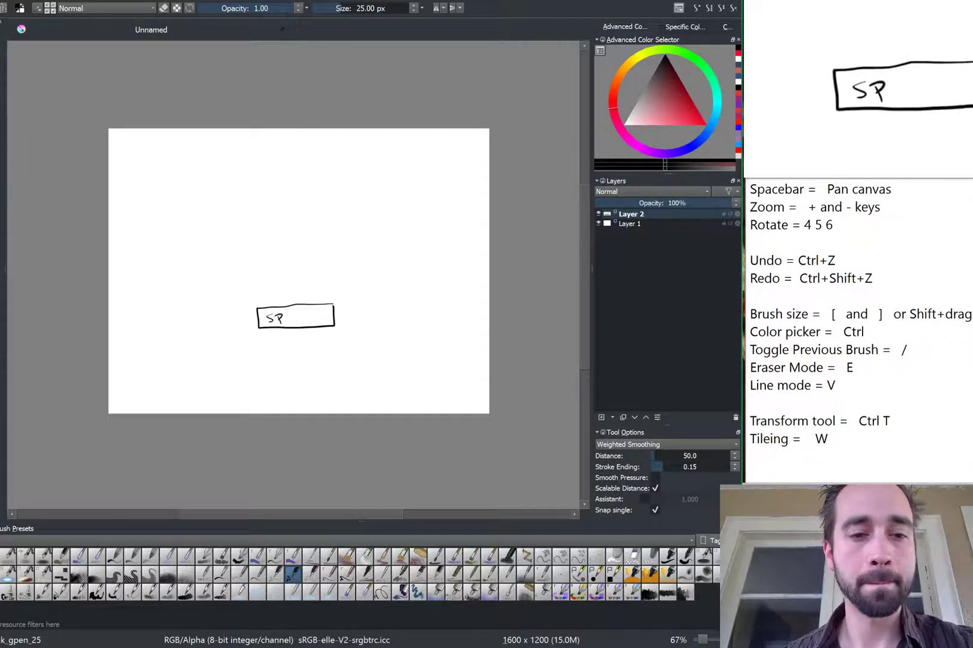
mouse_move(304, 313)
mouse_down()
mouse_move(309, 321)
mouse_move(316, 310)
mouse_up()
drag(309, 317, 315, 317)
drag(309, 322, 316, 321)
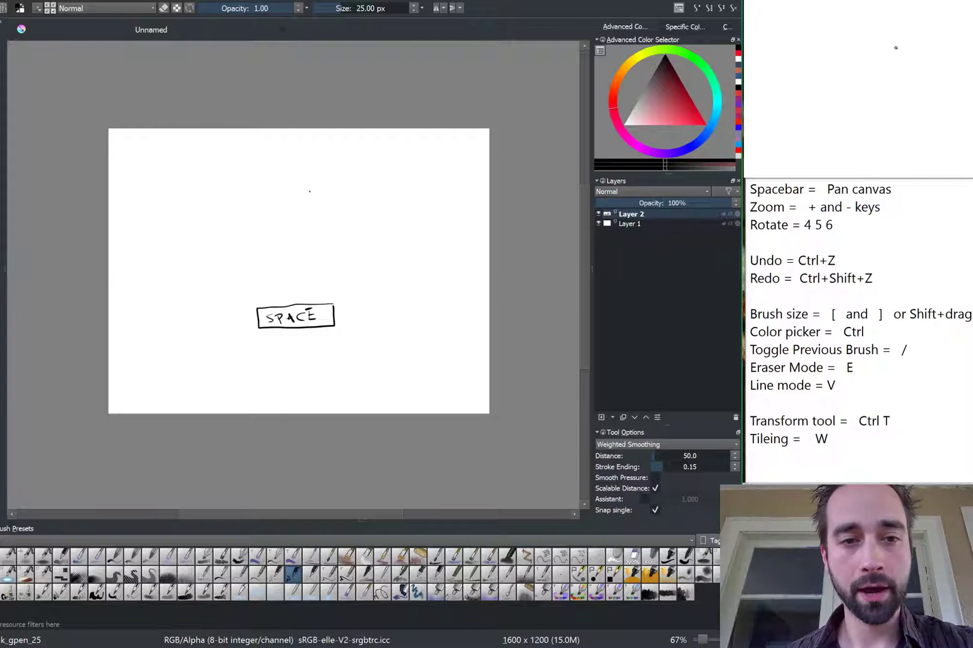
Draw two adjoining key boxes marked - and + above the SPACE box and hand-letter ZOOM beside them.
drag(310, 191, 337, 206)
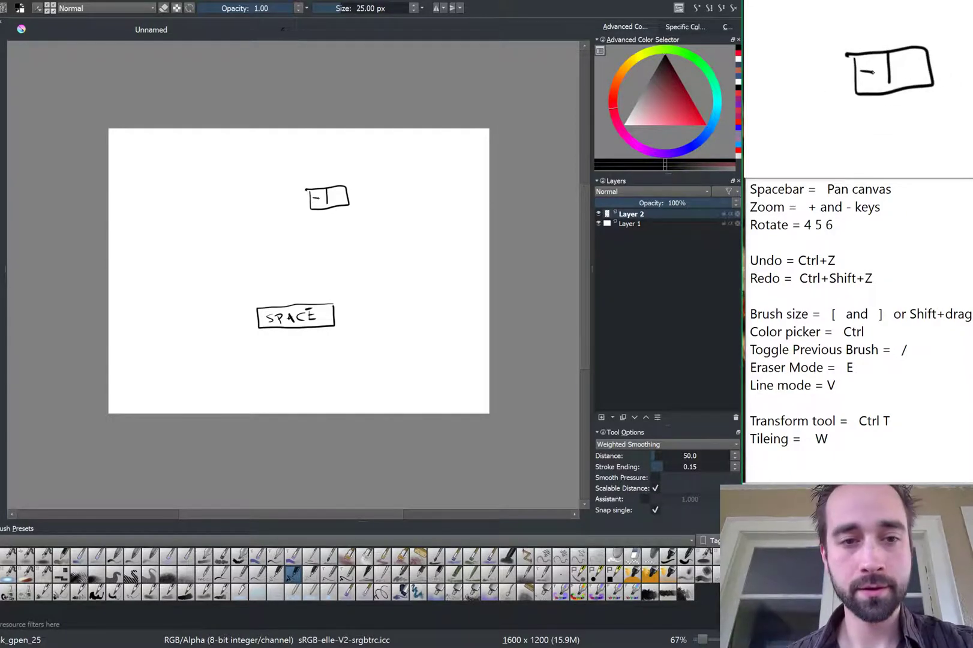
drag(332, 196, 339, 195)
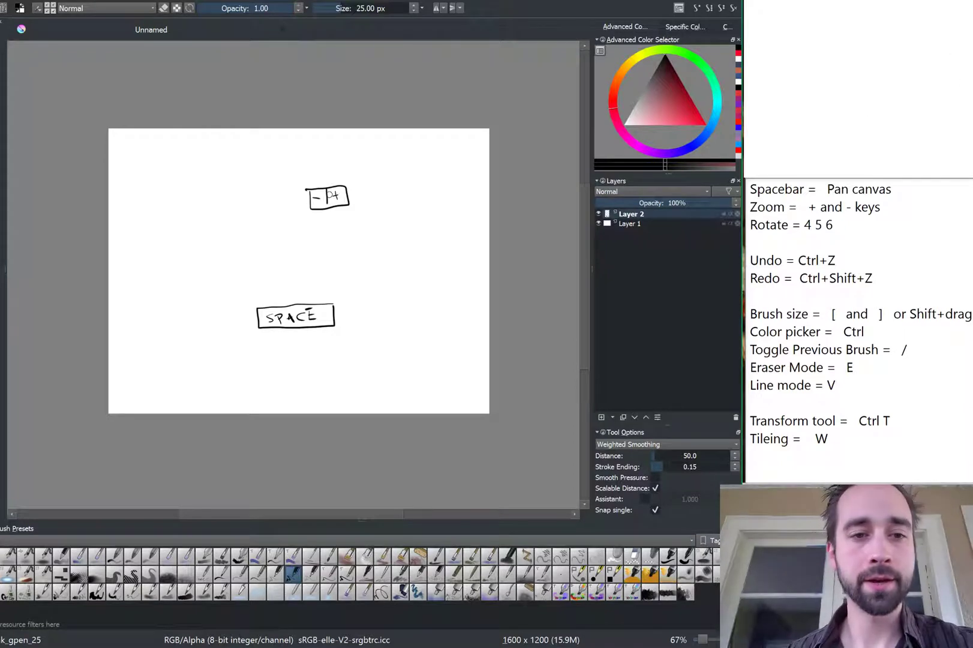
drag(240, 242, 250, 275)
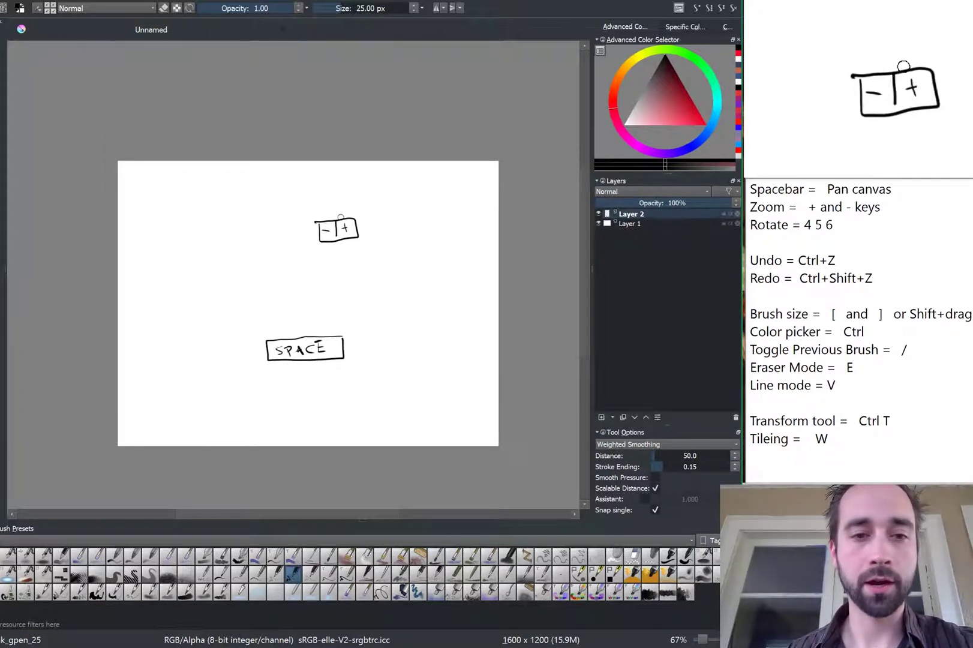
key(plus)
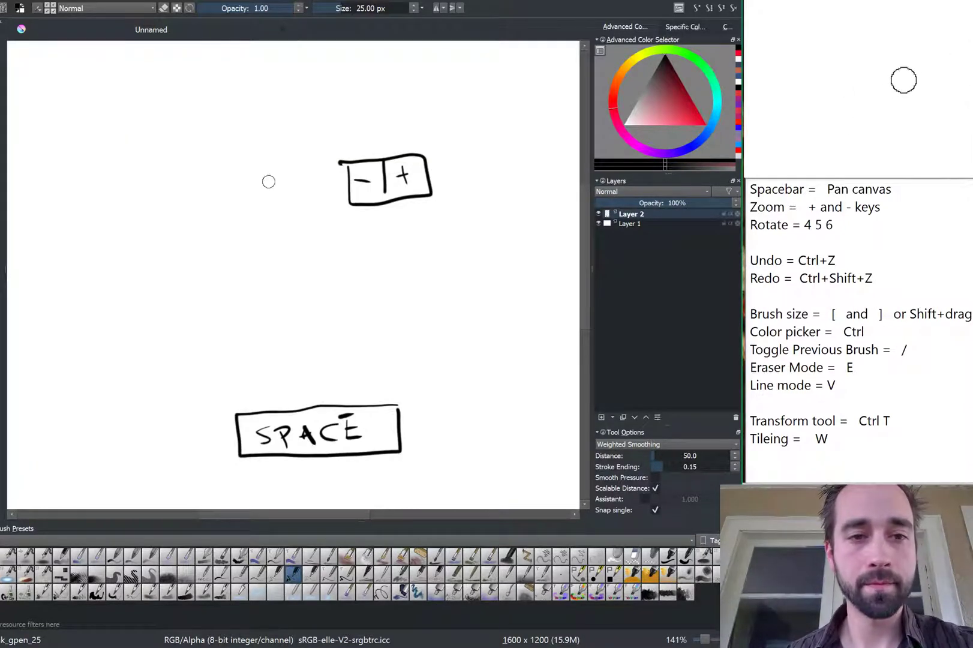
drag(281, 185, 321, 178)
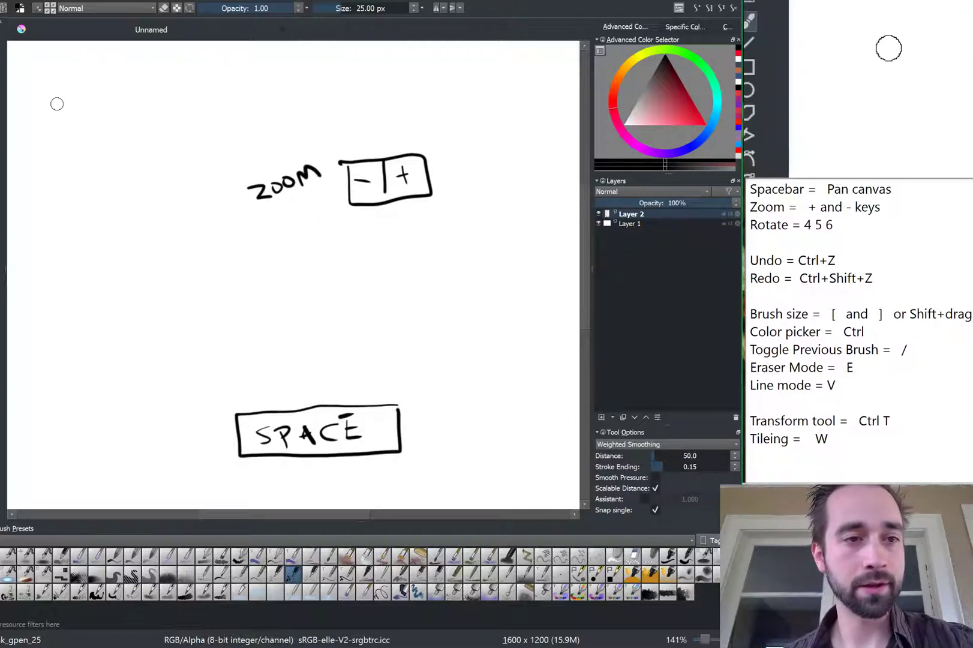
Draw a row of three key boxes numbered 4, 5 and 6 near the canvas's upper left corner.
mouse_move(48, 115)
mouse_down()
mouse_move(53, 158)
mouse_move(118, 156)
mouse_move(157, 145)
mouse_move(156, 107)
mouse_move(49, 116)
mouse_move(80, 155)
mouse_up()
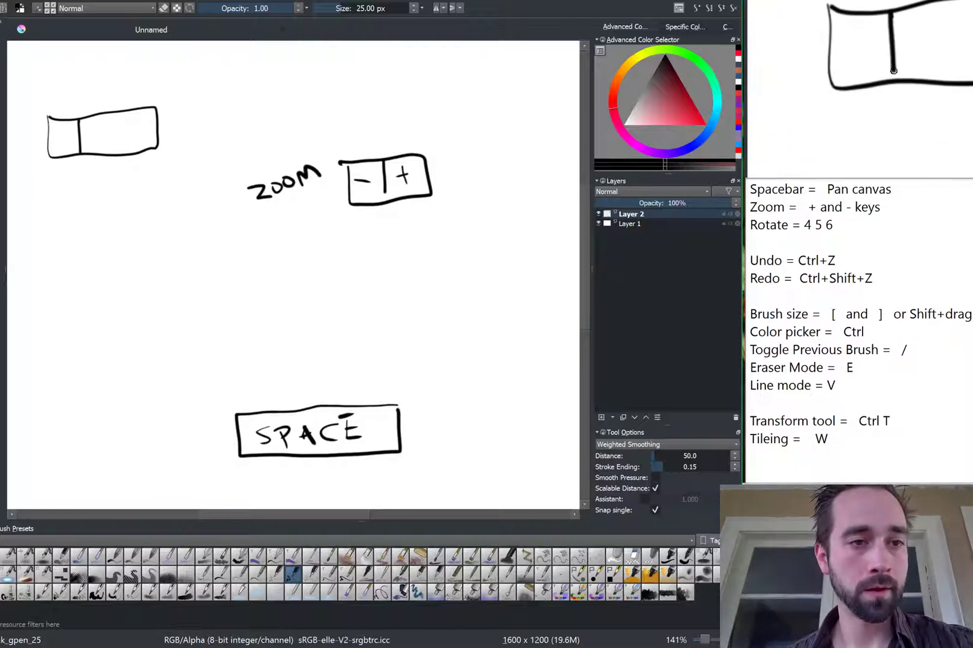
mouse_move(116, 111)
mouse_down()
mouse_move(115, 153)
mouse_move(62, 130)
mouse_move(90, 149)
mouse_up()
drag(92, 124, 129, 135)
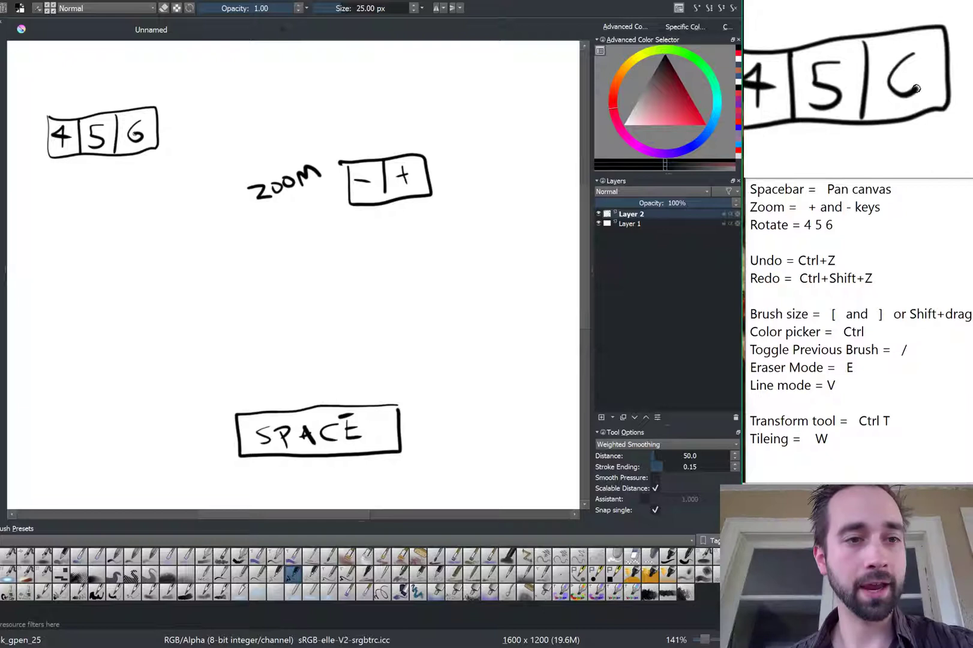
Draw curved arrows above keys 4 and 6 and a boxed X above key 5, and letter Rotate over them.
mouse_move(126, 93)
mouse_down()
mouse_move(143, 65)
mouse_move(153, 86)
mouse_move(158, 79)
mouse_up()
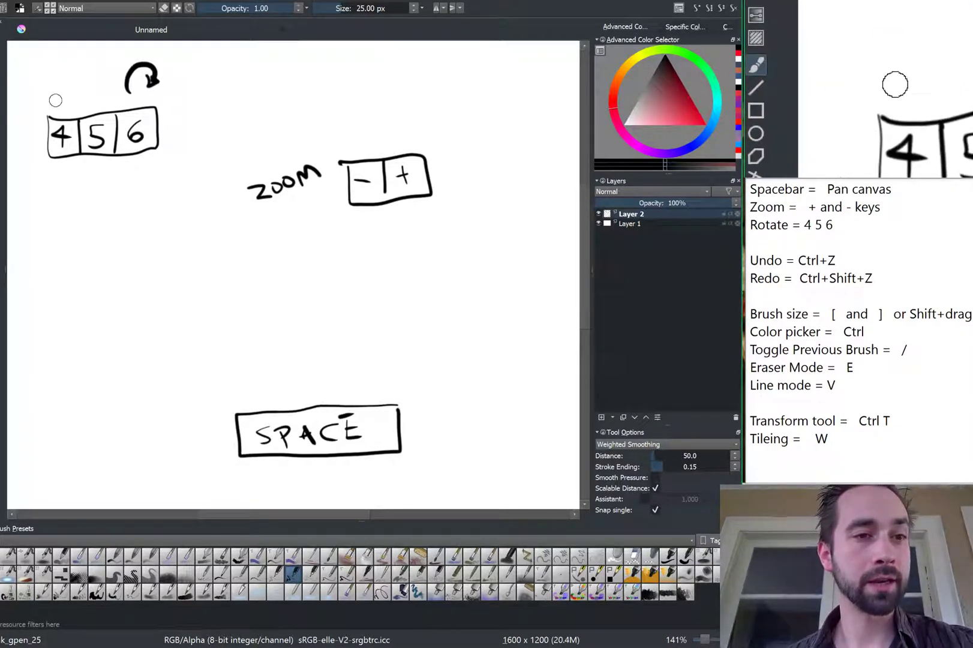
drag(63, 85, 33, 72)
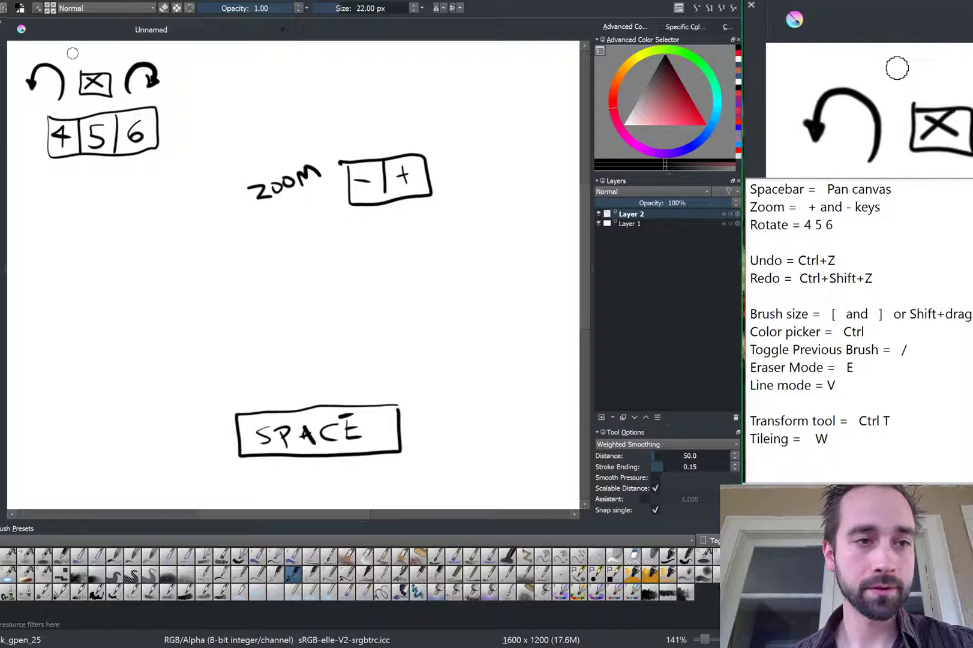
mouse_move(70, 53)
mouse_down()
mouse_move(82, 68)
mouse_move(126, 52)
mouse_up()
drag(127, 58, 138, 55)
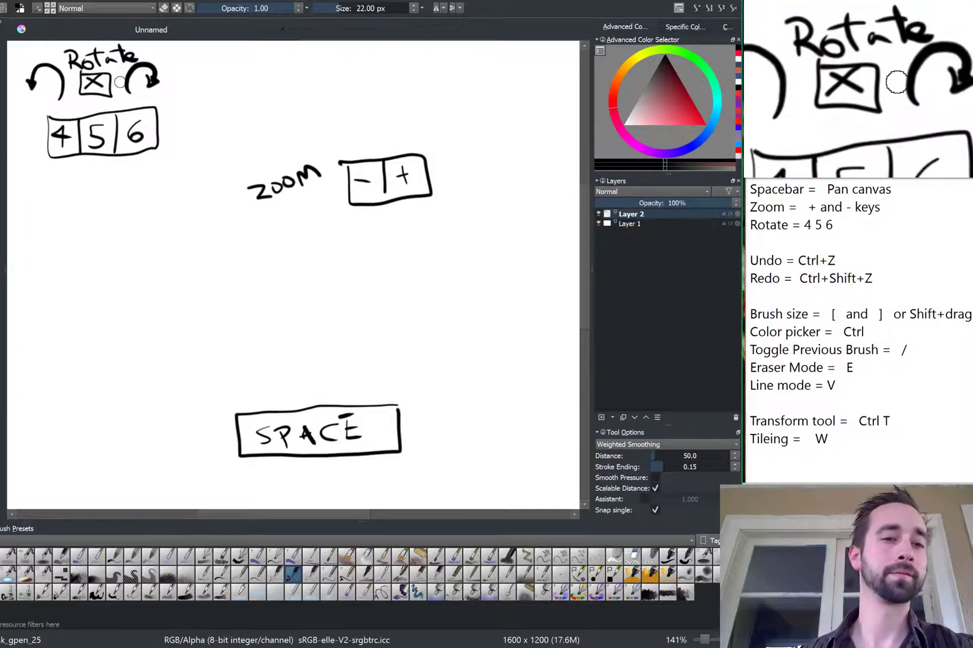
Choose the sketch_ink_big preset at 128 px and paint thick black test strokes on the canvas to the left of the SPACE box.
key(minus)
key(minus)
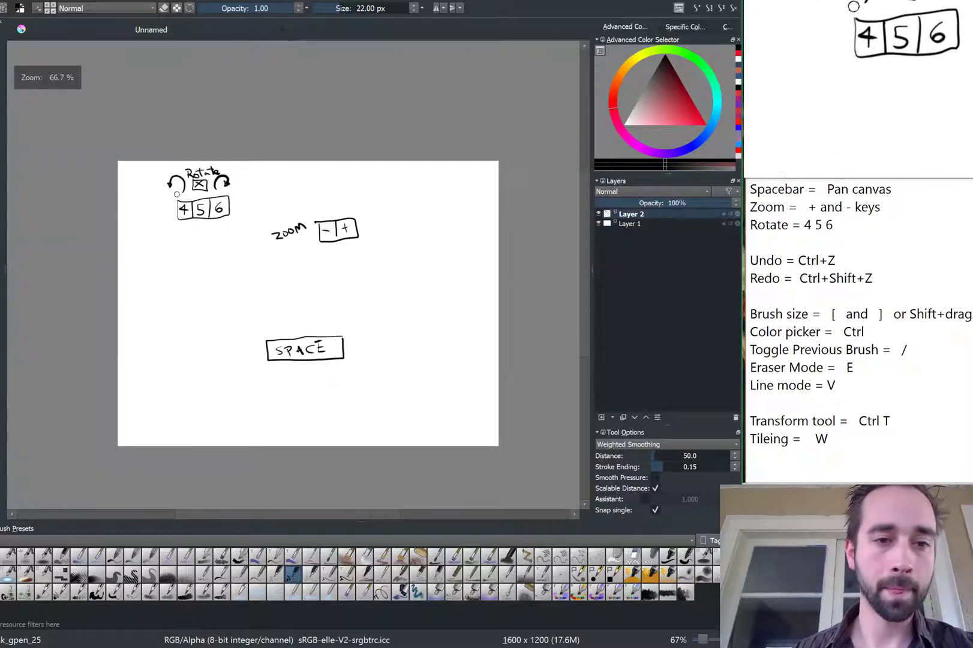
key(plus)
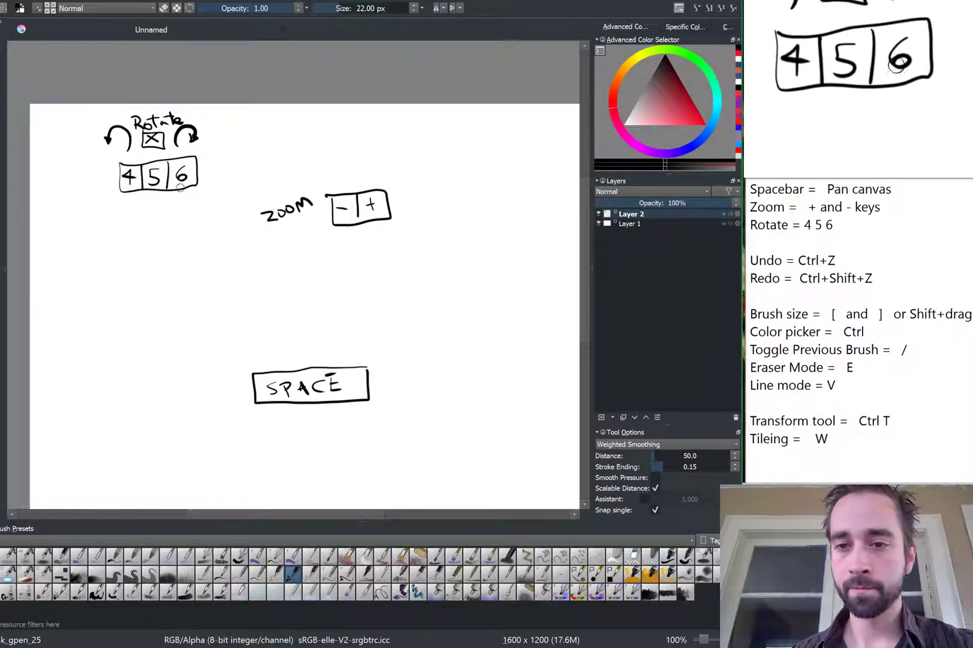
drag(183, 191, 165, 138)
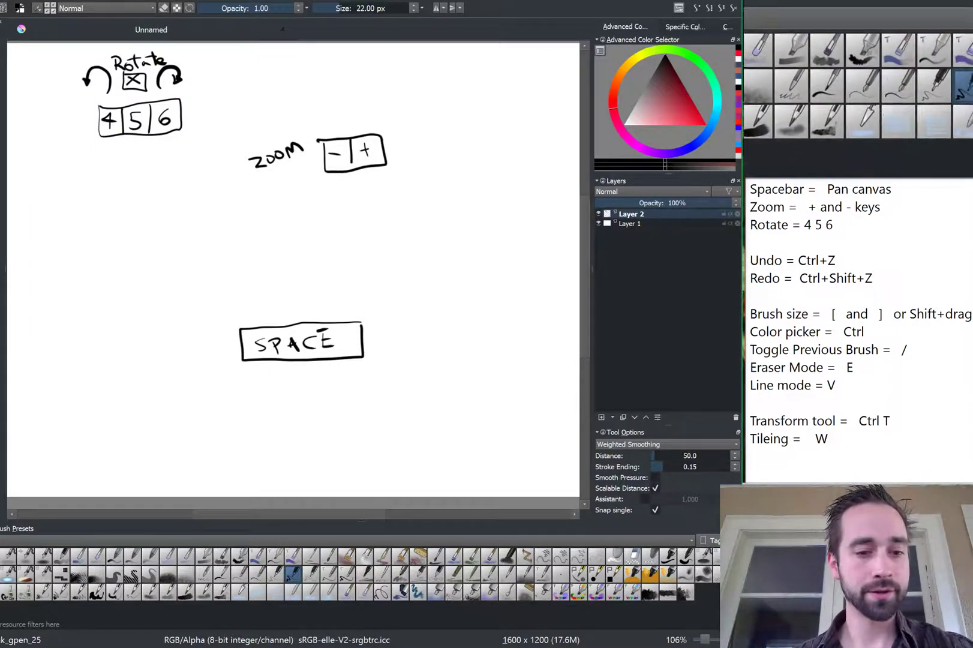
click(257, 574)
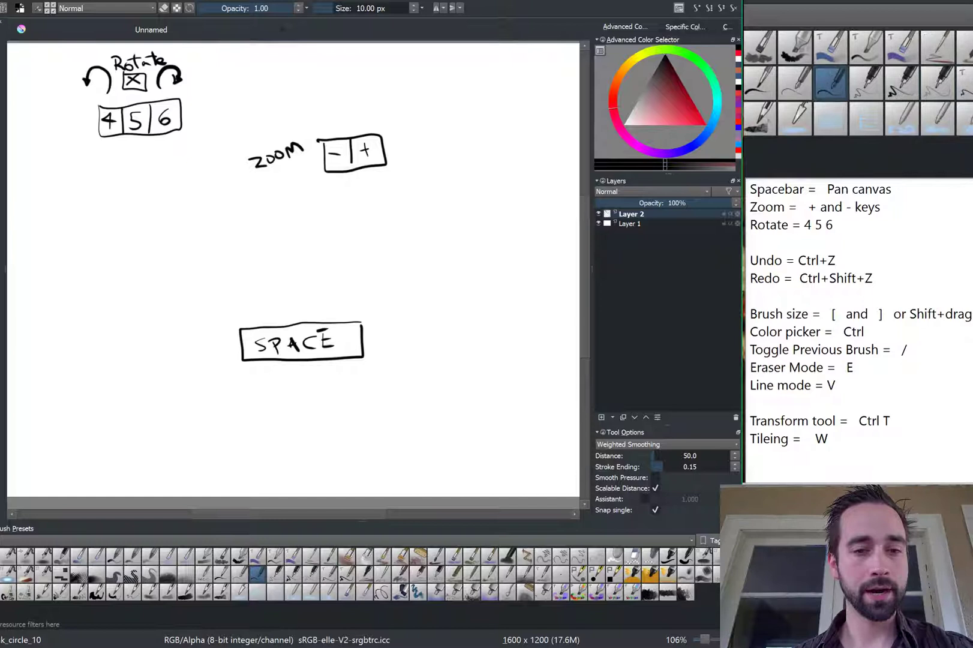
click(297, 572)
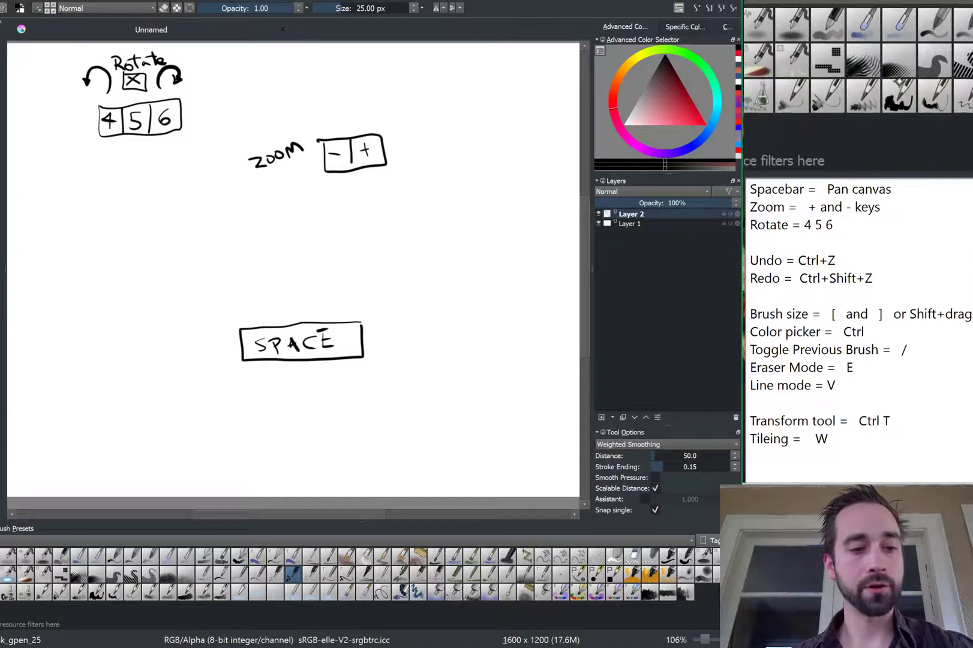
click(96, 592)
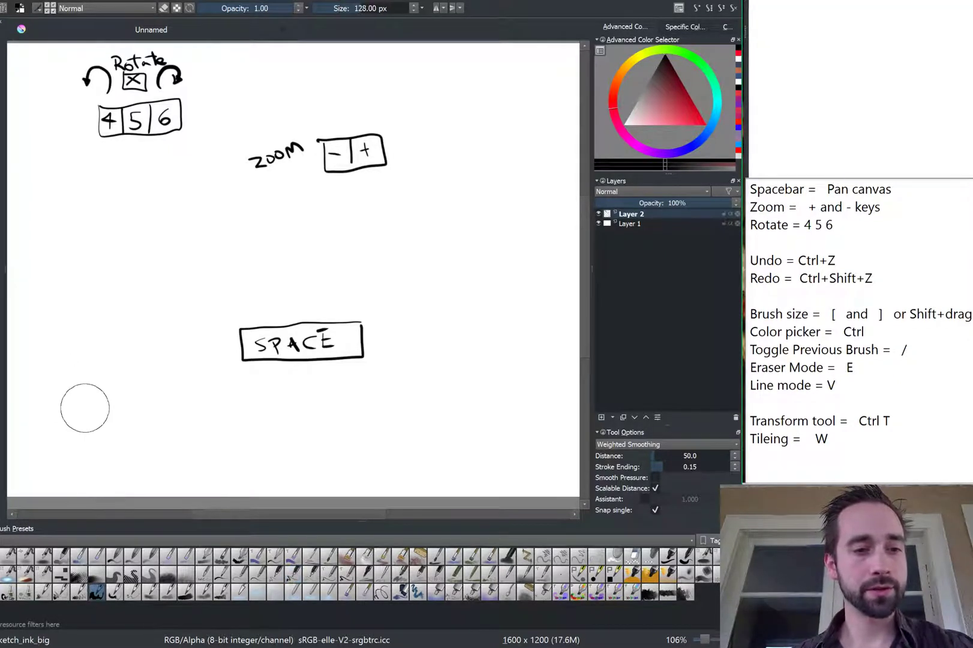
drag(80, 294, 145, 332)
drag(75, 309, 163, 383)
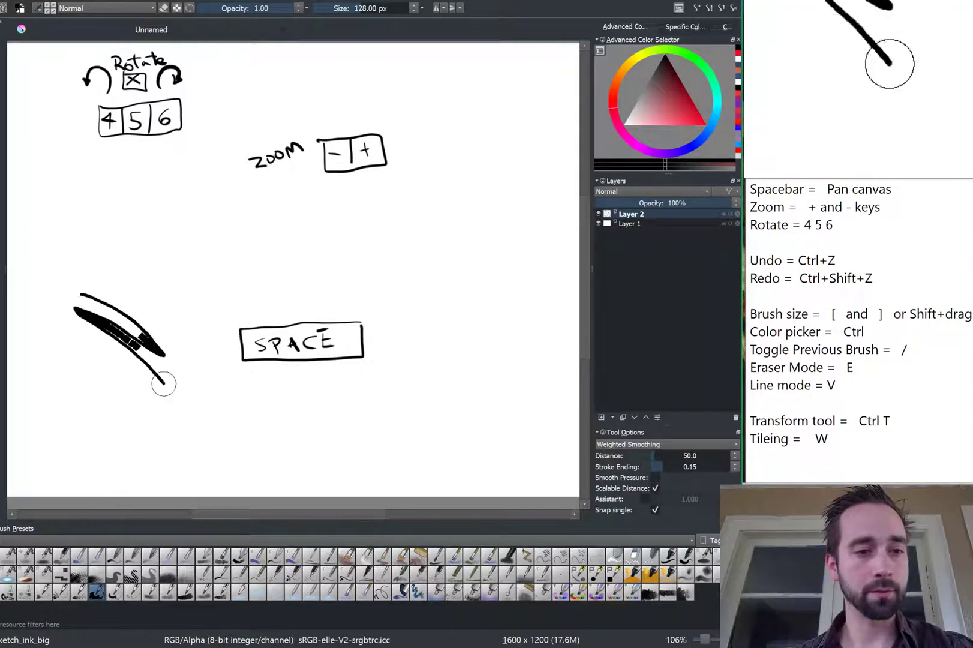
mouse_move(102, 353)
mouse_down()
mouse_move(70, 337)
mouse_move(146, 399)
mouse_move(85, 360)
mouse_up()
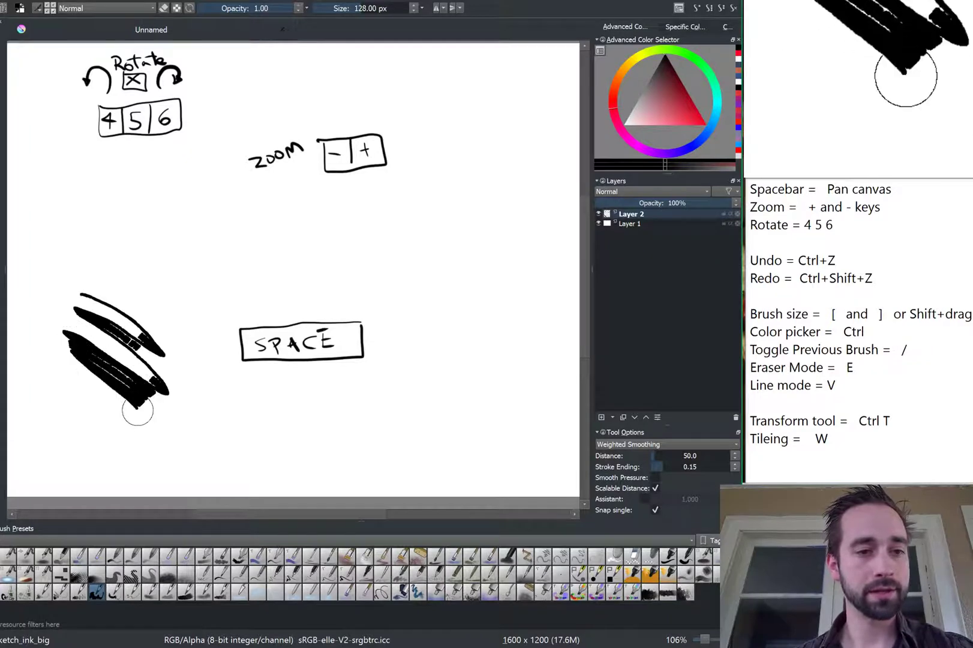
drag(137, 411, 61, 379)
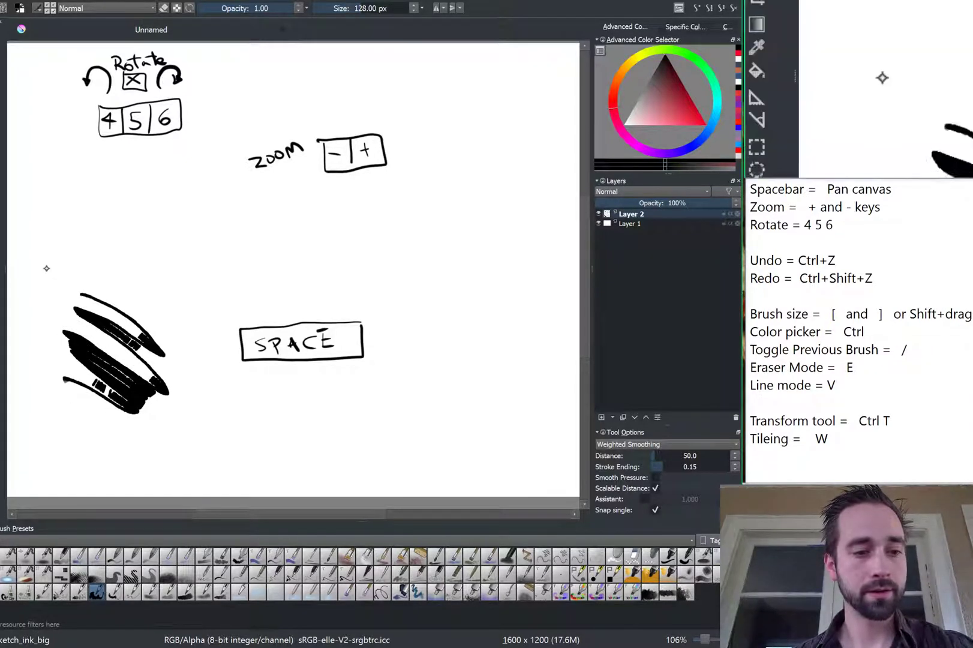
Paint textured test strokes with sketch_chrome at 64 px and a small zigzag with the tilt_20 ink preset above the thick strokes.
key(slash)
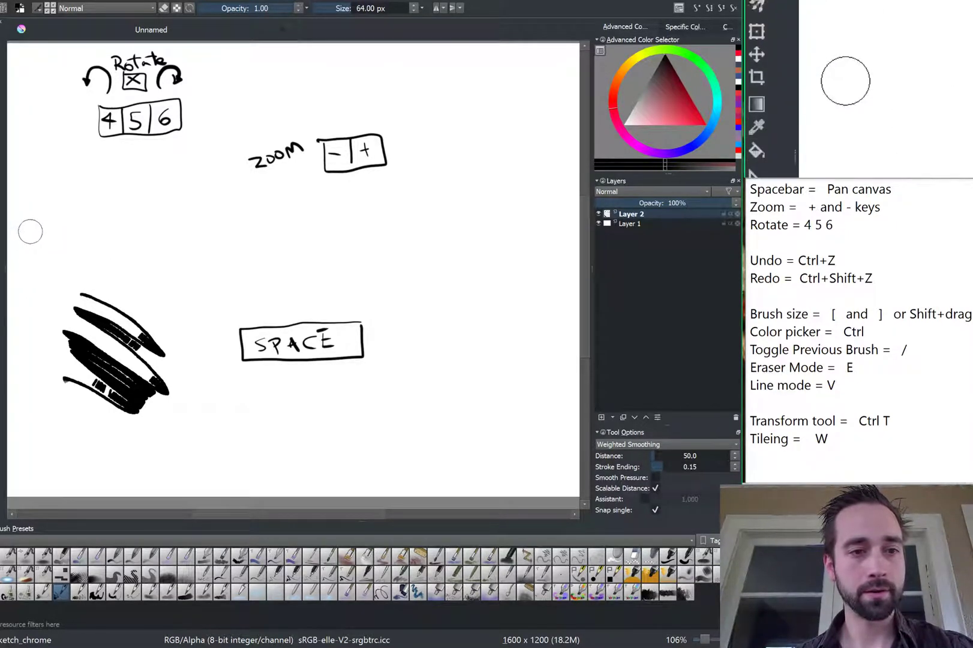
mouse_move(60, 253)
mouse_down()
mouse_move(111, 294)
mouse_move(57, 271)
mouse_move(81, 293)
mouse_move(51, 275)
mouse_move(56, 289)
mouse_move(36, 328)
mouse_up()
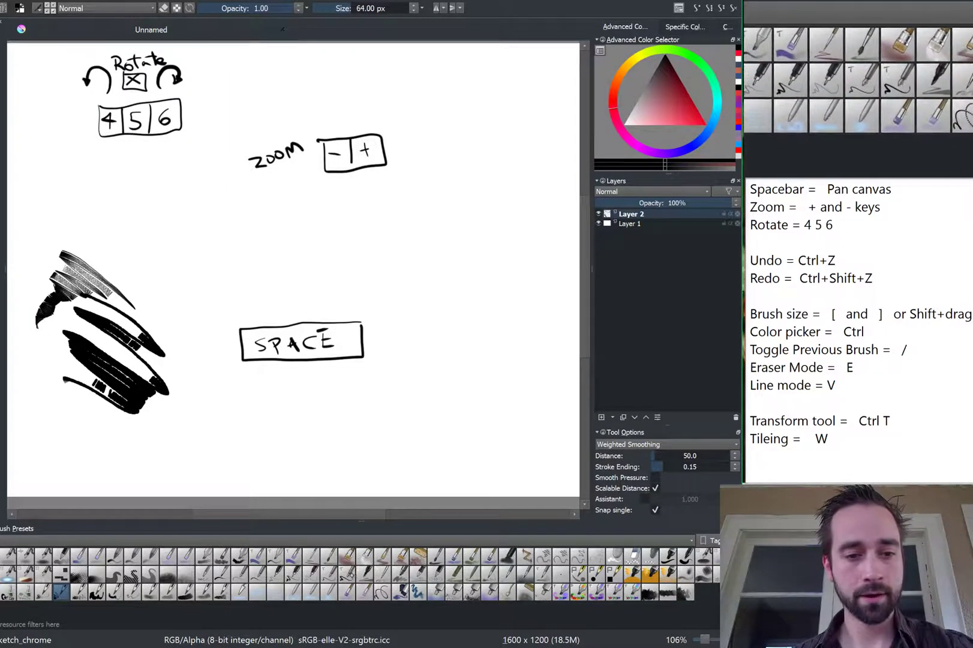
click(347, 574)
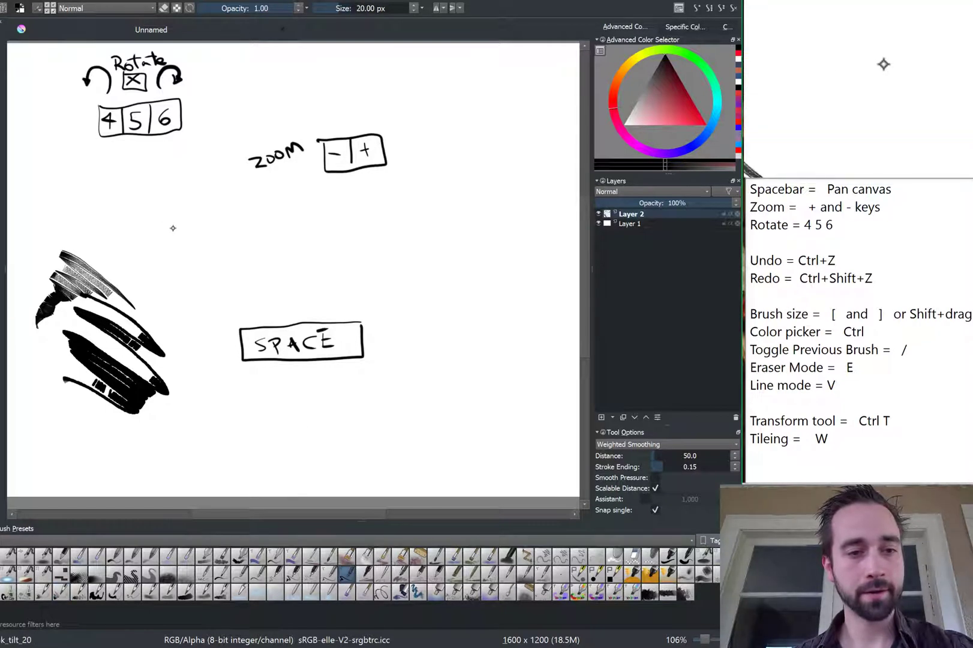
mouse_move(123, 225)
mouse_down()
mouse_move(148, 239)
mouse_move(113, 250)
mouse_up()
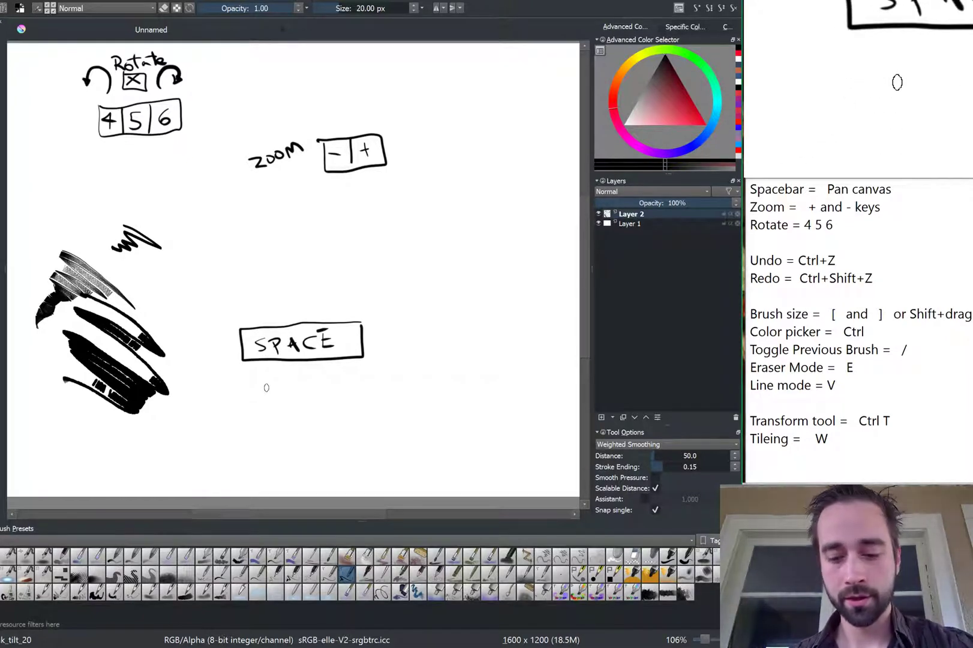
Draw a boxed slash key above the SPACE box and add bottom-left zigzags while toggling between the sketch_chrome and tilt_20 brushes.
mouse_move(364, 288)
mouse_down()
mouse_move(365, 315)
mouse_move(395, 311)
mouse_move(395, 287)
mouse_move(358, 290)
mouse_move(374, 305)
mouse_up()
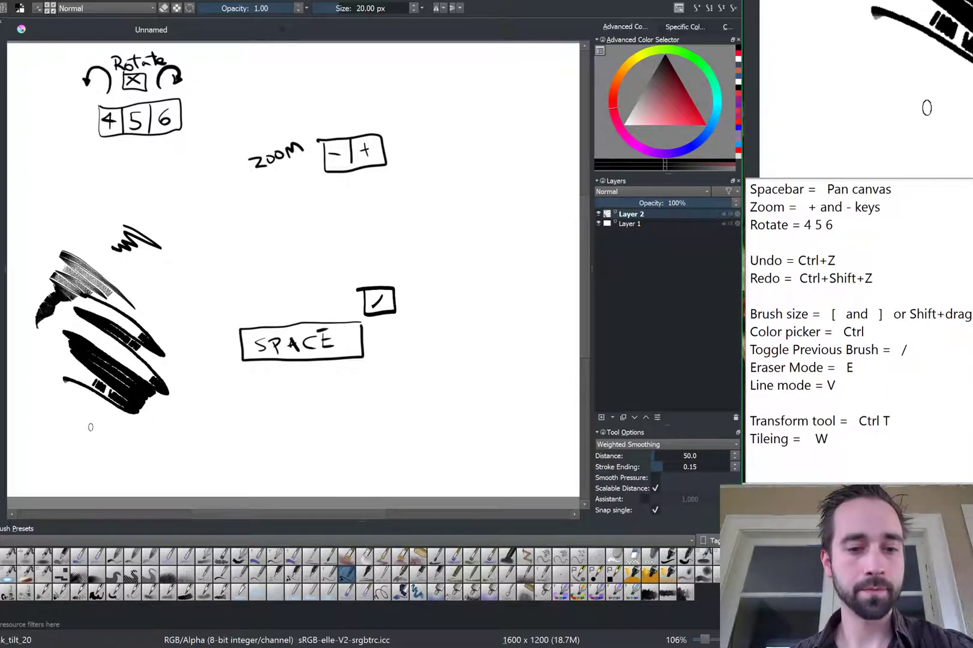
key(slash)
mouse_move(71, 419)
mouse_down()
mouse_move(93, 436)
mouse_move(90, 452)
mouse_move(45, 469)
mouse_up()
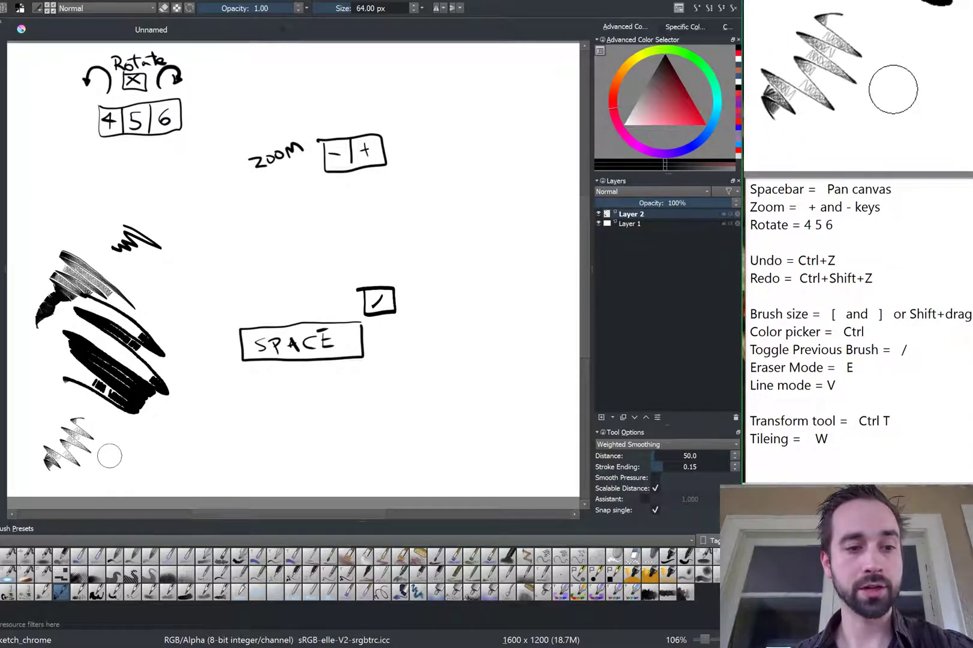
key(slash)
mouse_move(90, 478)
mouse_down()
mouse_move(148, 466)
mouse_move(133, 483)
mouse_up()
key(slash)
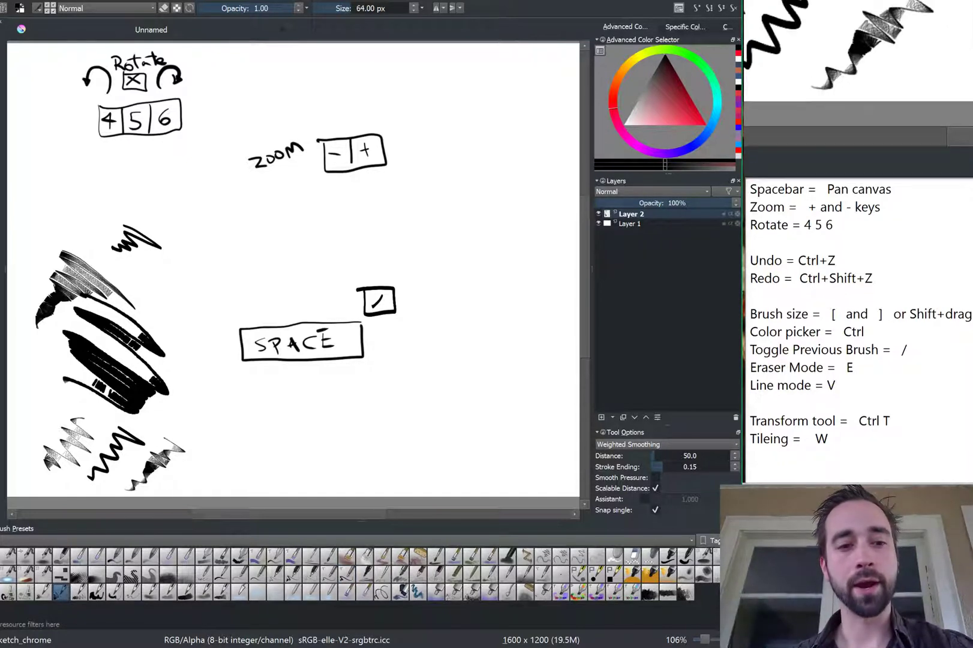
key(slash)
drag(164, 490, 216, 462)
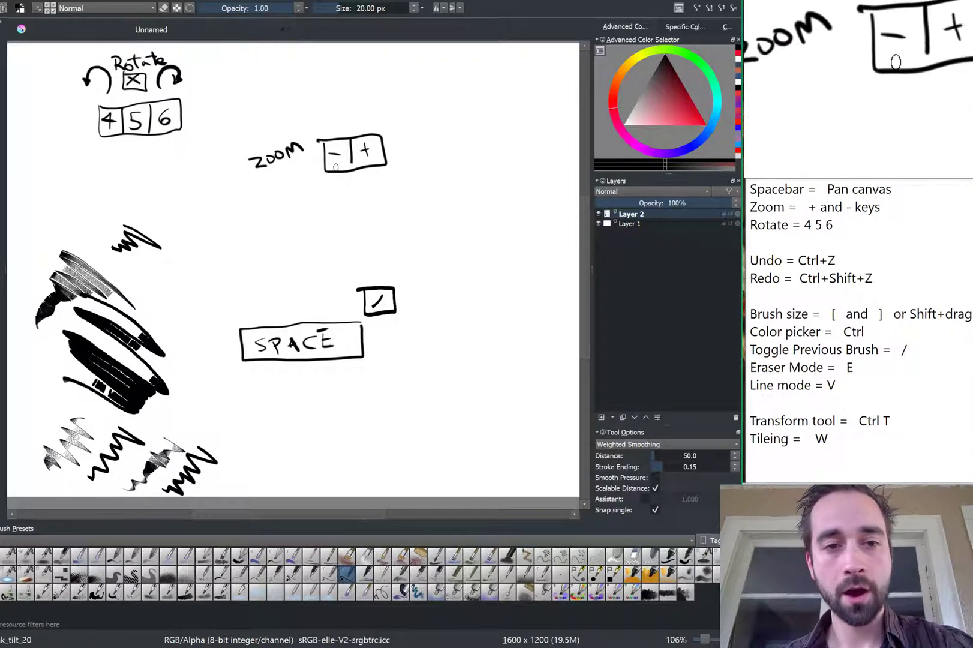
Draw two adjoining key boxes marked [ and ] below the - and + keys and try enlarging the brush to 28 px.
mouse_move(340, 173)
mouse_down()
mouse_move(339, 195)
mouse_move(383, 195)
mouse_move(409, 176)
mouse_move(383, 166)
mouse_move(370, 193)
mouse_move(351, 179)
mouse_move(349, 186)
mouse_move(394, 186)
mouse_up()
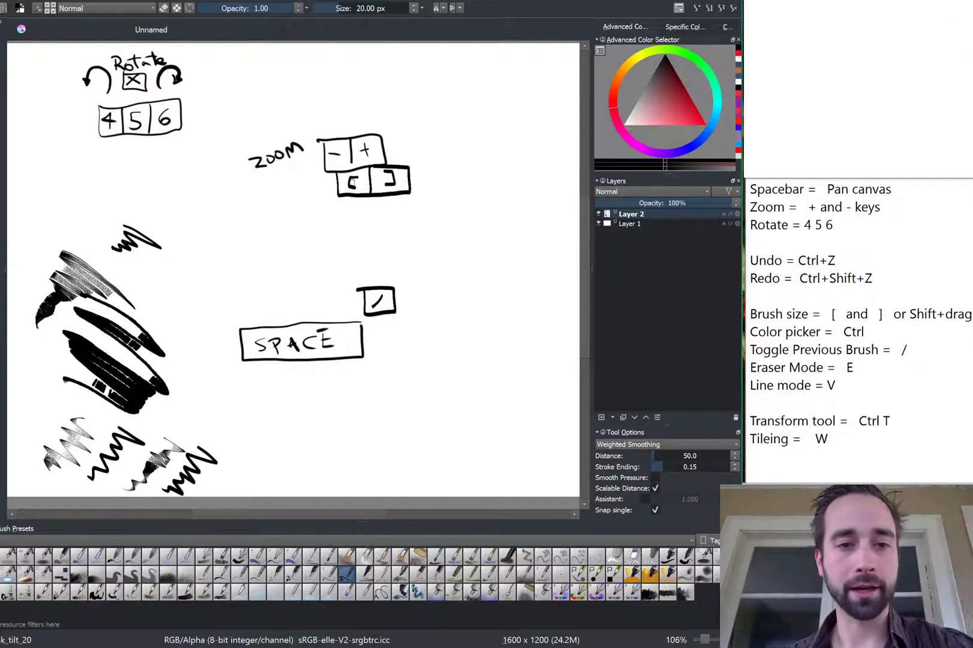
key(bracketright)
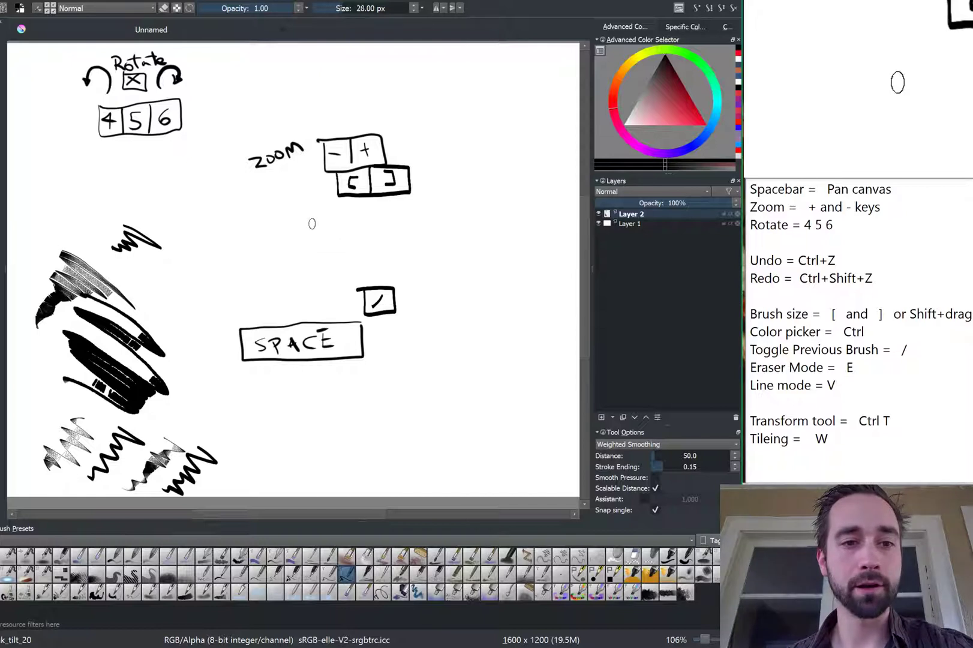
key(bracketright)
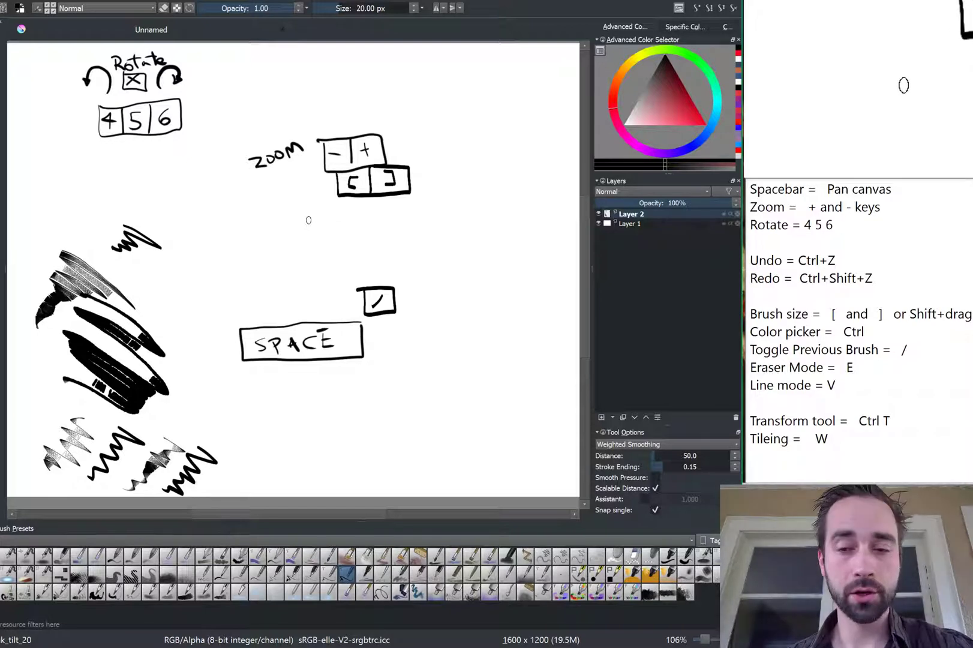
Try resizing the brush directly on the canvas up to about 40 px and down to 6.79 px, and step it up to 24 px.
shift+drag(308, 220, 309, 219)
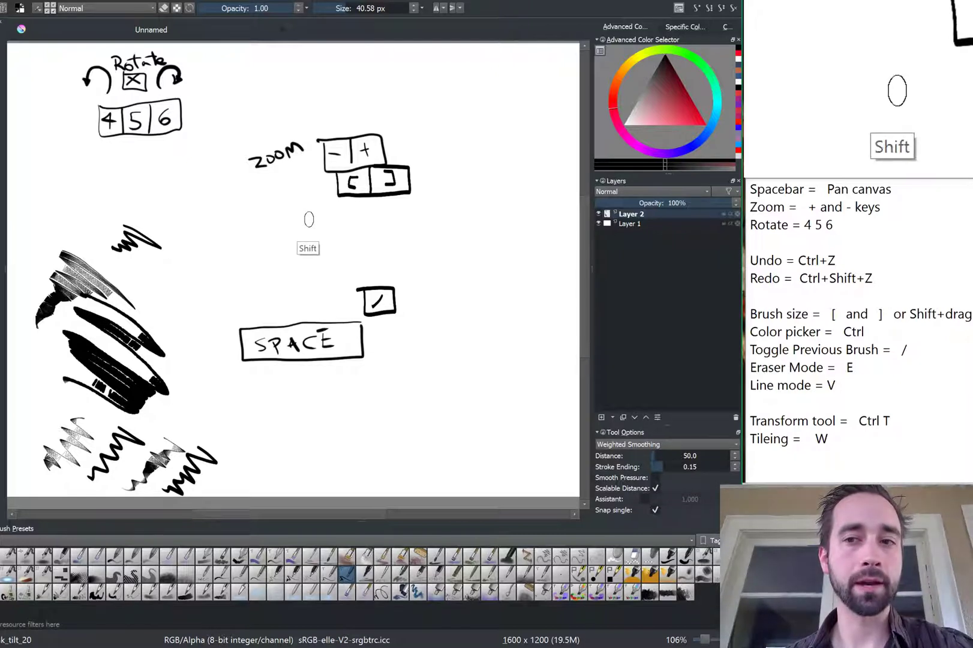
drag(309, 220, 289, 208)
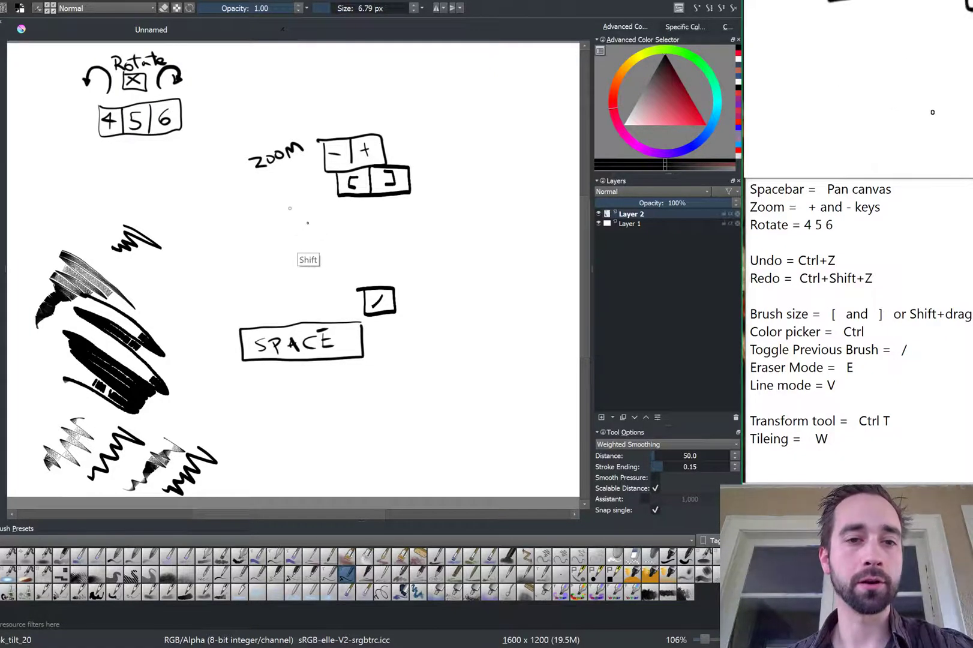
key(bracketright)
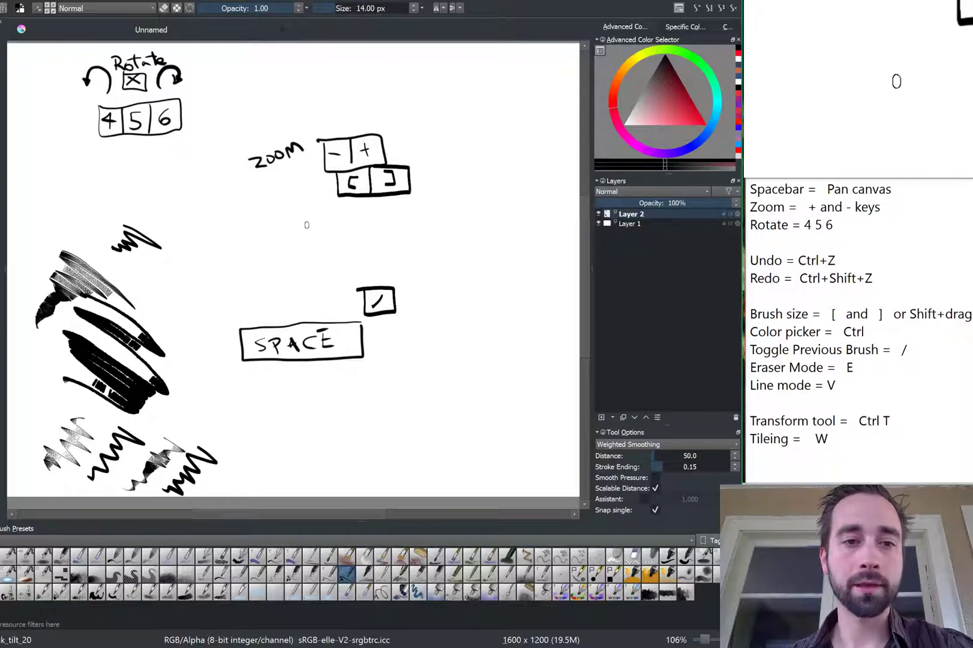
key(bracketright)
key(bracketright)
key(bracketright)
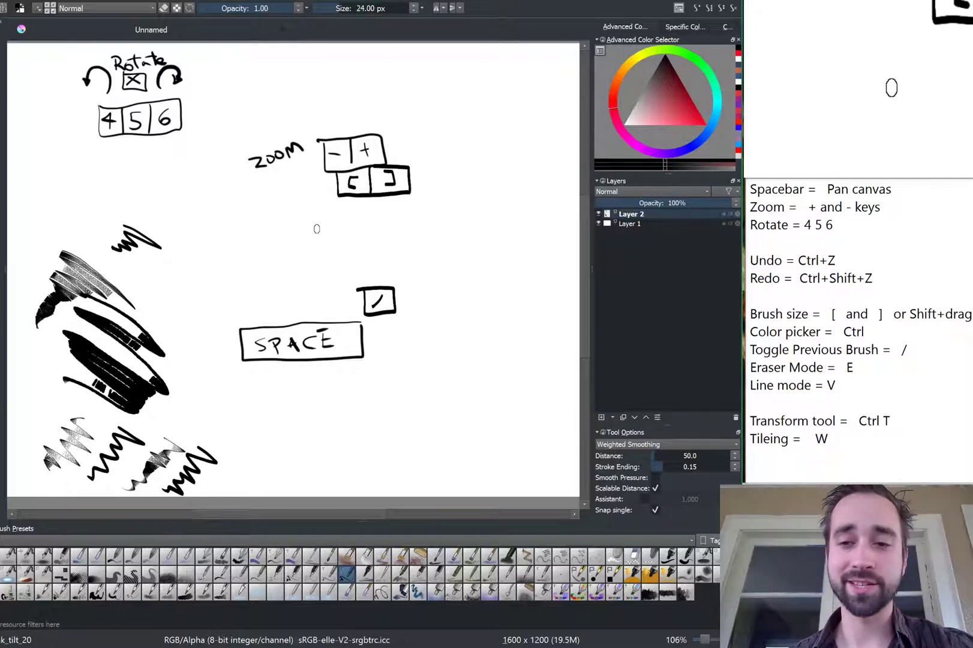
Paint a few thin black strokes beside the textured test strokes and overlay thicker ones with the brush enlarged to 41 px.
drag(155, 282, 169, 307)
mouse_move(162, 280)
mouse_down()
mouse_move(184, 314)
mouse_move(168, 315)
mouse_up()
drag(142, 271, 154, 312)
key(bracketright)
key(bracketright)
key(bracketright)
key(bracketright)
key(bracketright)
key(bracketright)
key(bracketright)
drag(138, 263, 193, 294)
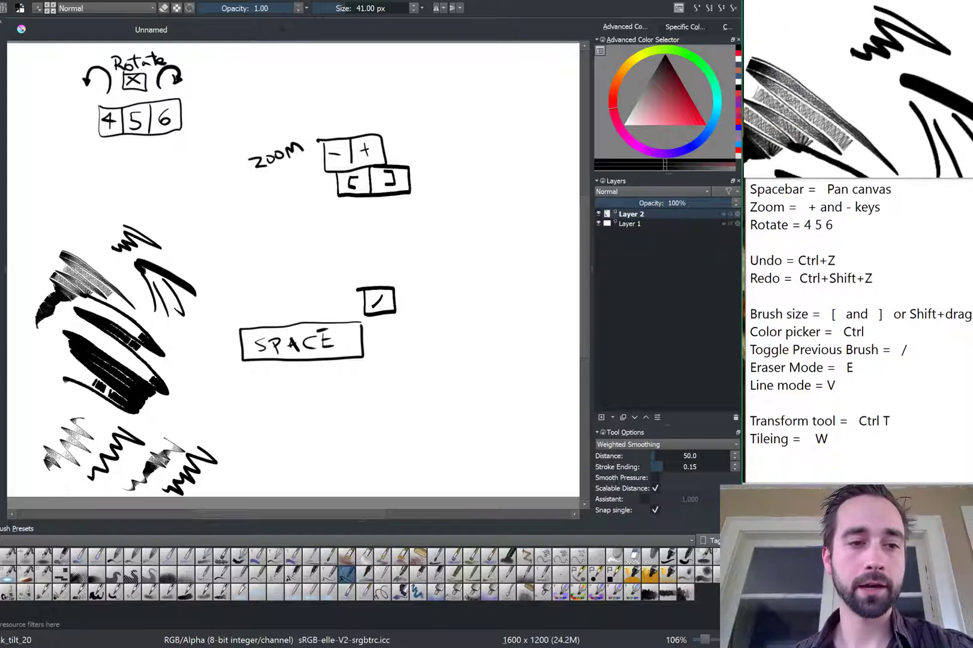
drag(142, 268, 179, 299)
Reduce the brush to 18 px and 11 px while adding thin curved and crosshatched strokes above the textured test strokes.
key(bracketleft)
key(bracketleft)
key(bracketleft)
key(bracketleft)
key(bracketleft)
key(bracketleft)
key(bracketleft)
key(bracketleft)
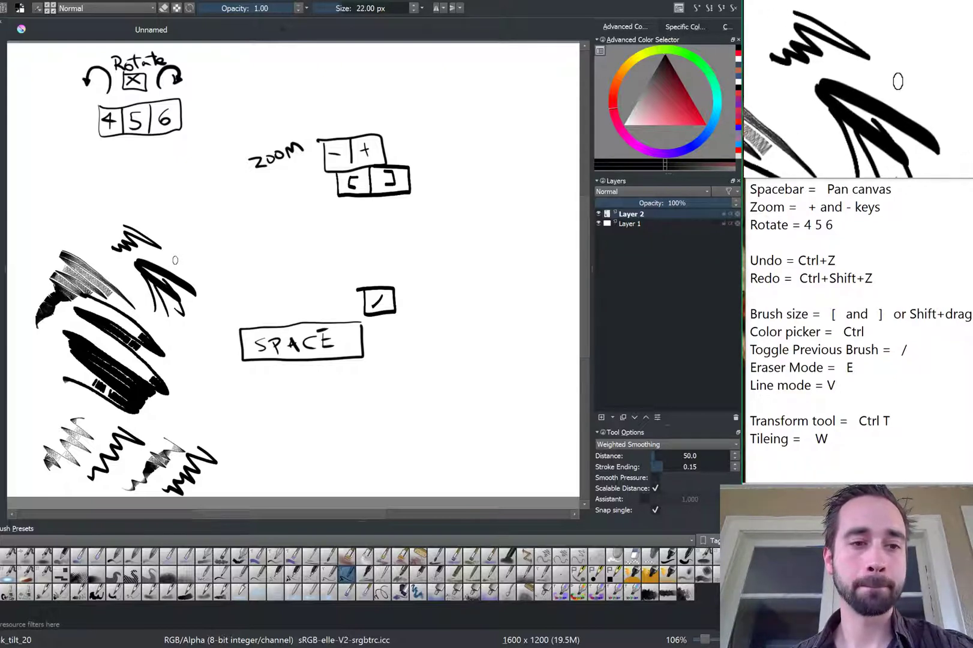
key(bracketleft)
key(bracketleft)
mouse_move(96, 252)
mouse_down()
mouse_move(126, 270)
mouse_move(112, 272)
mouse_up()
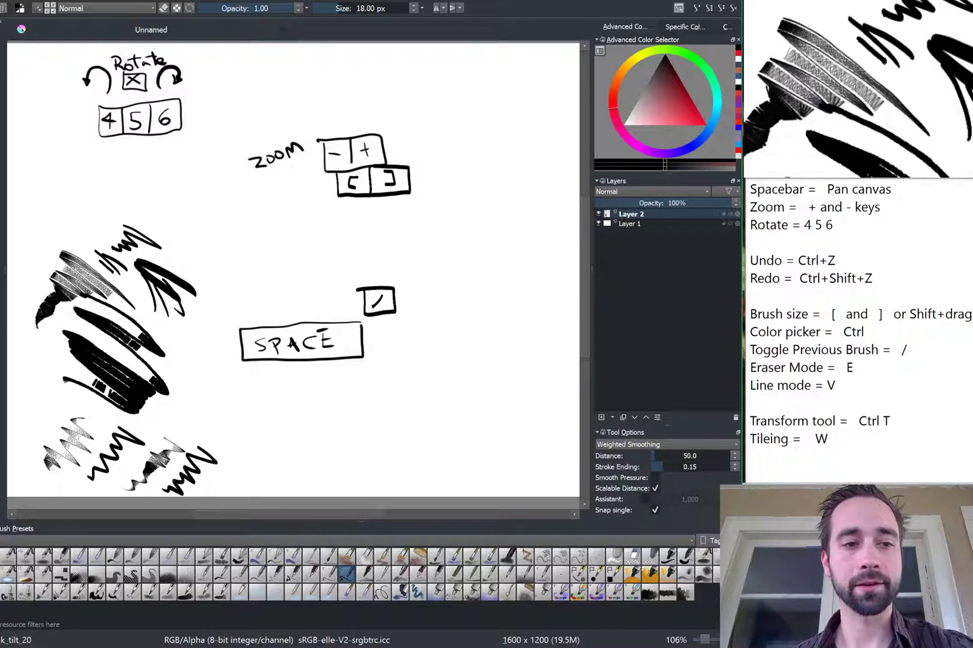
key(bracketleft)
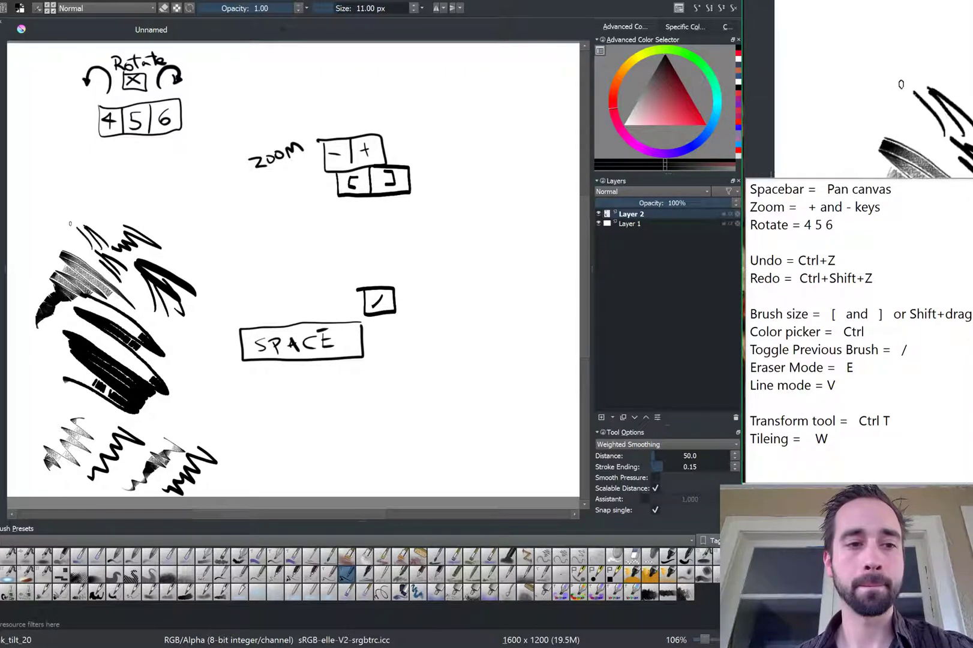
mouse_move(69, 222)
mouse_down()
mouse_move(79, 236)
mouse_move(71, 240)
mouse_up()
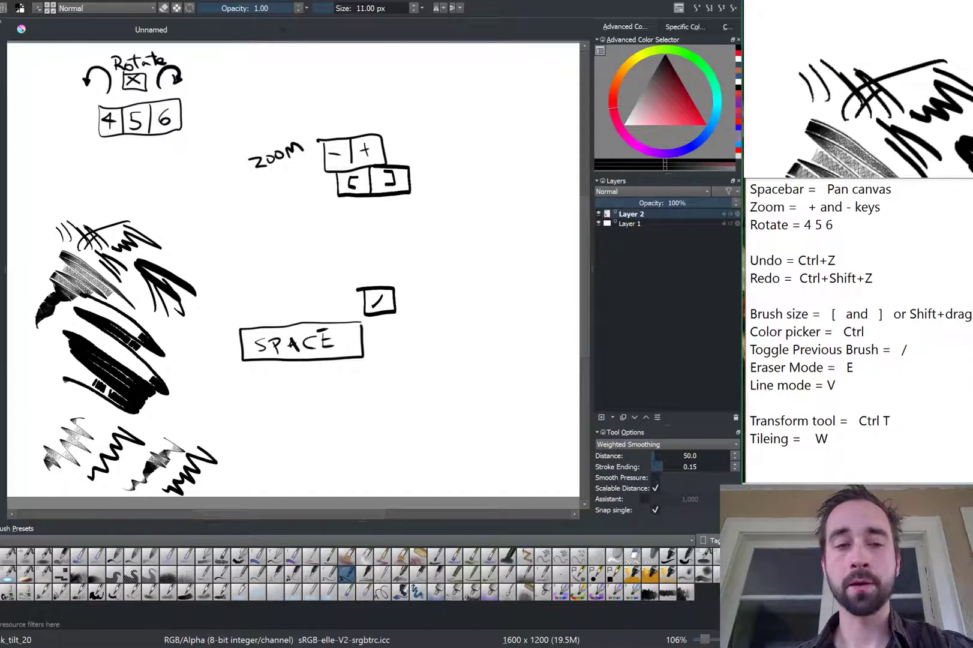
mouse_move(75, 242)
mouse_down()
mouse_move(132, 226)
mouse_move(119, 225)
mouse_up()
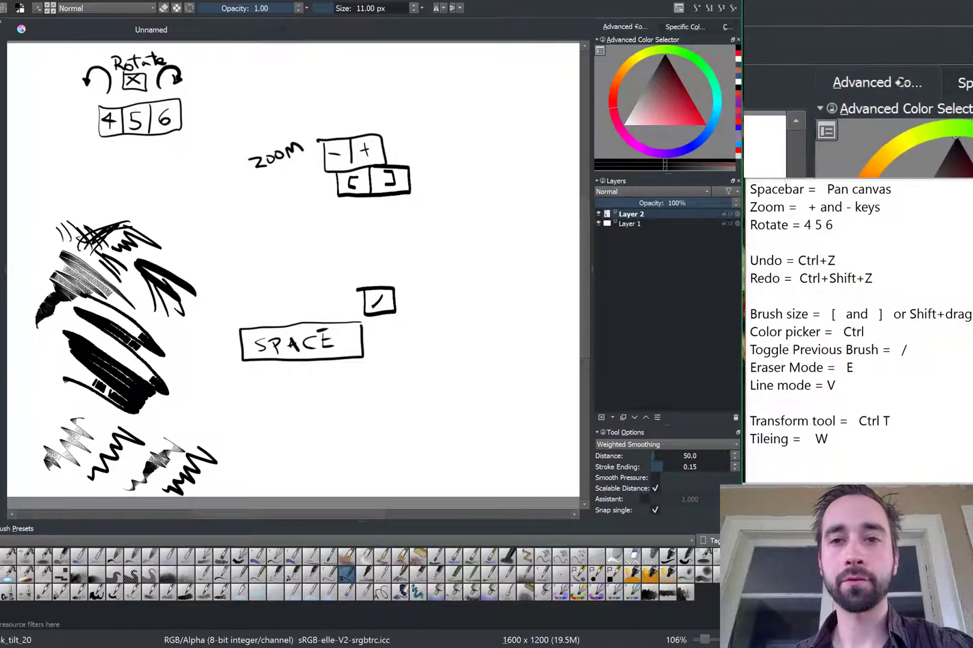
Switch the brush colour to cyan and scribble 11 px zigzags over the thick black test strokes.
click(665, 123)
mouse_move(663, 106)
mouse_down()
mouse_move(664, 90)
mouse_move(679, 113)
mouse_move(666, 63)
mouse_move(628, 115)
mouse_move(652, 64)
mouse_move(625, 103)
mouse_move(656, 99)
mouse_move(668, 113)
mouse_move(671, 96)
mouse_move(686, 110)
mouse_up()
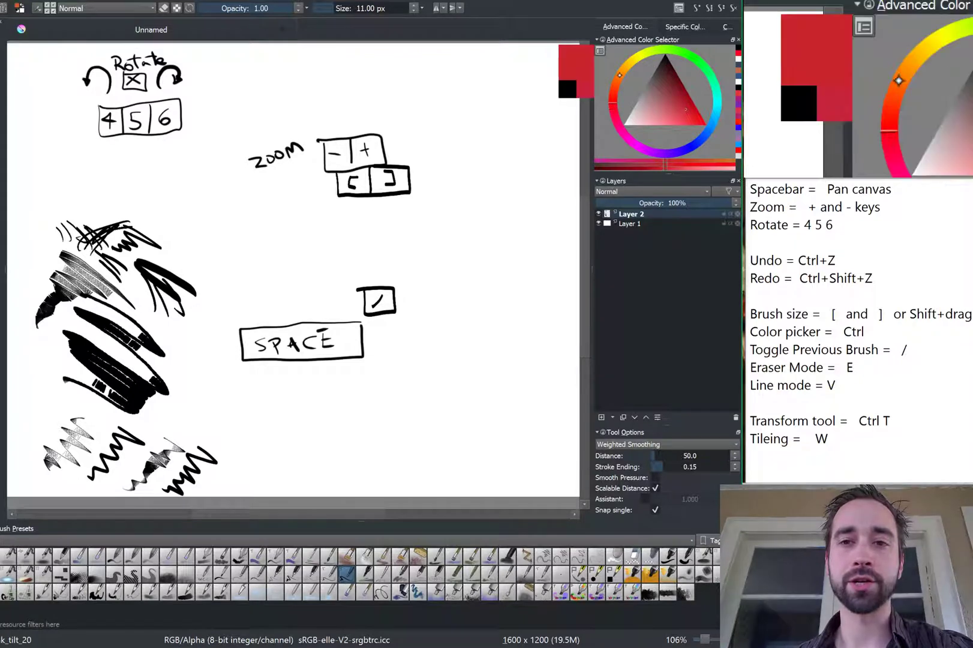
mouse_move(619, 75)
mouse_down()
mouse_move(652, 51)
mouse_move(690, 57)
mouse_move(707, 73)
mouse_move(714, 106)
mouse_up()
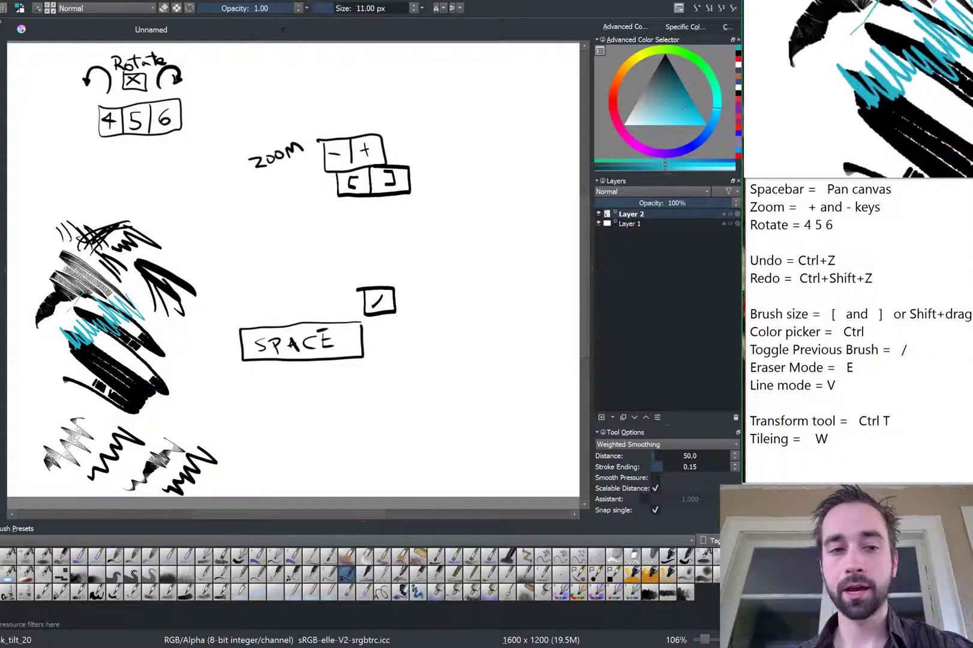
mouse_move(66, 312)
mouse_down()
mouse_move(86, 292)
mouse_move(90, 357)
mouse_up()
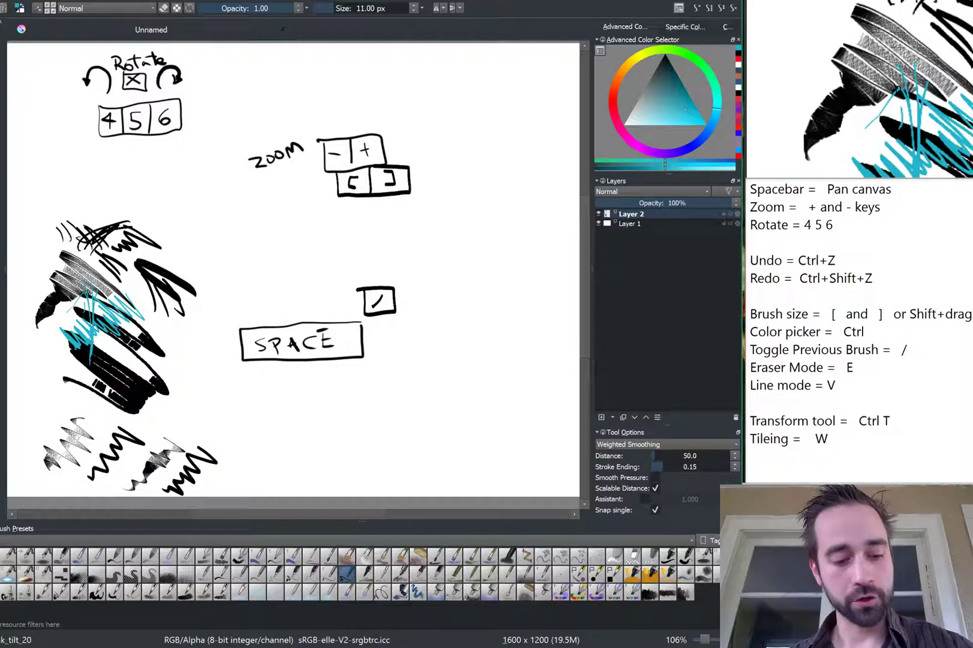
Draw a boxed Ctrl key in black beside the SPACE box and letter Brush under the bracket keys and Moves under SPACE.
key(c)
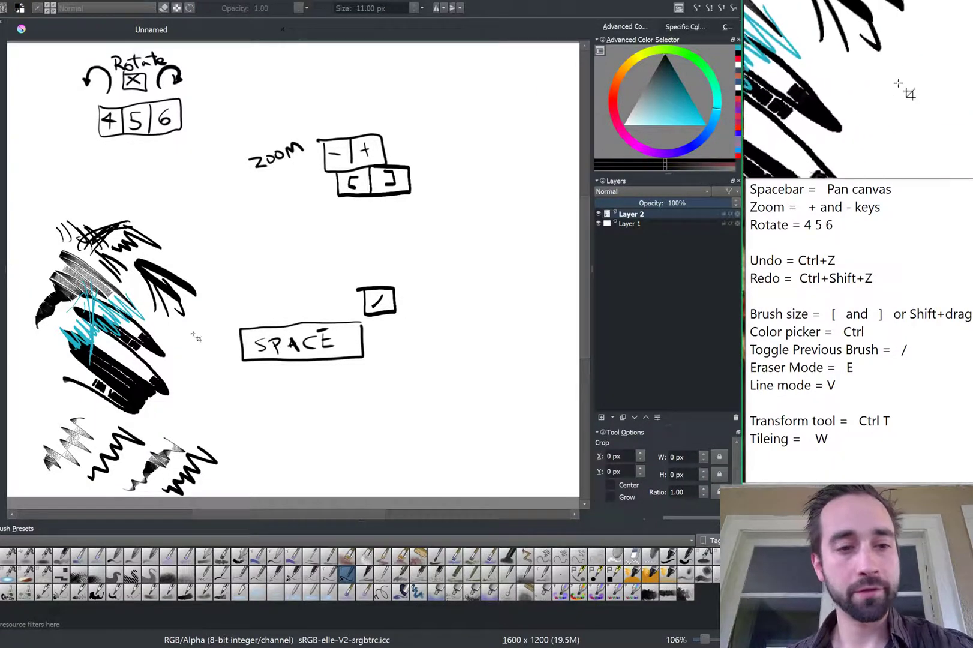
key(b)
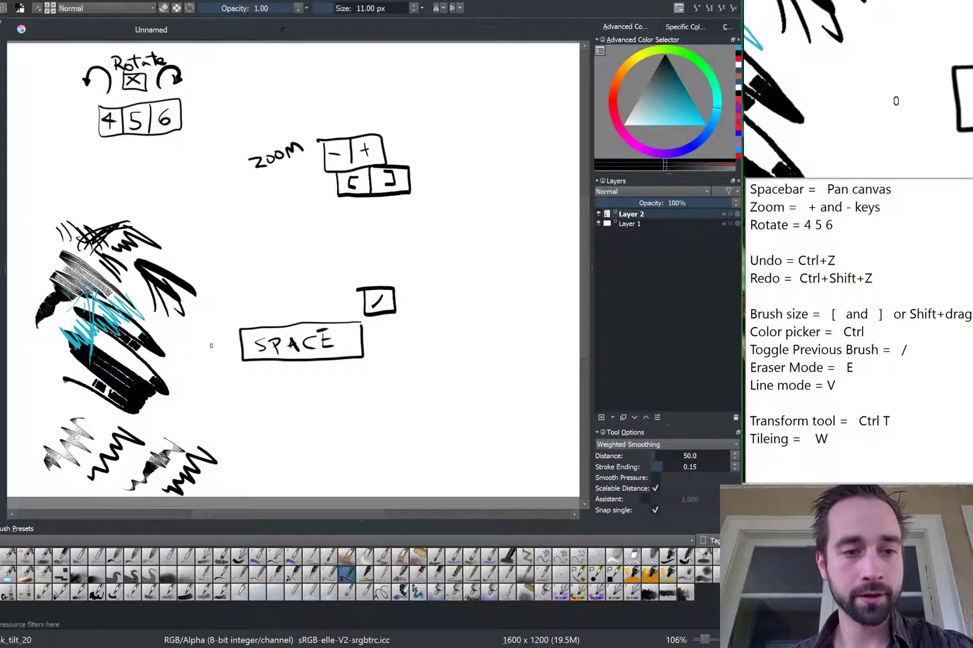
mouse_move(218, 355)
mouse_down()
mouse_move(218, 363)
mouse_move(171, 351)
mouse_move(172, 329)
mouse_move(219, 330)
mouse_move(181, 350)
mouse_move(189, 344)
mouse_move(189, 351)
mouse_up()
drag(179, 344, 211, 352)
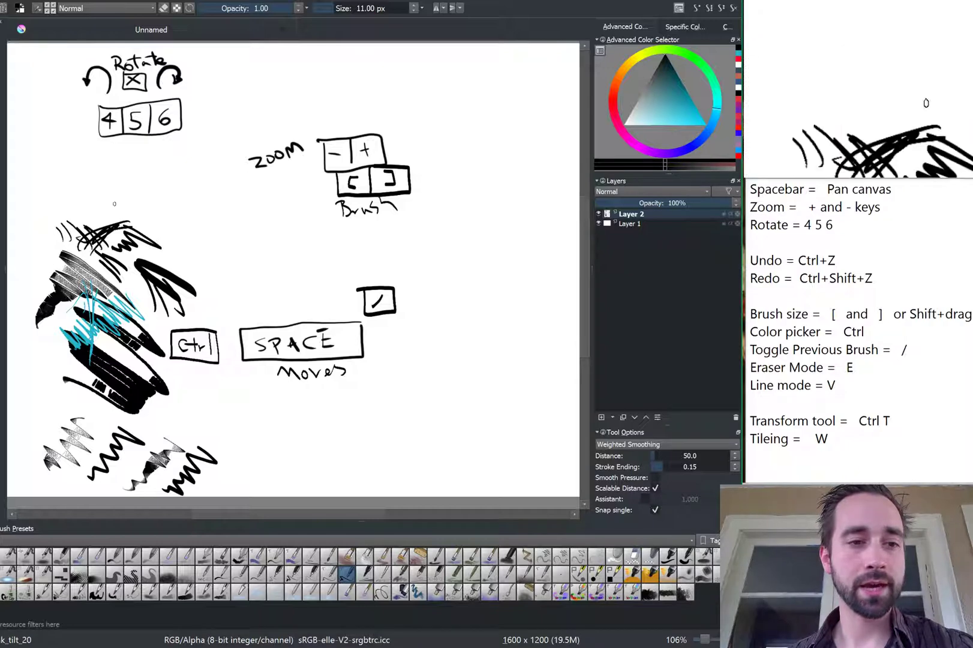
Choose a bright red brush colour and scribble over the cyan and thick black test strokes.
click(613, 96)
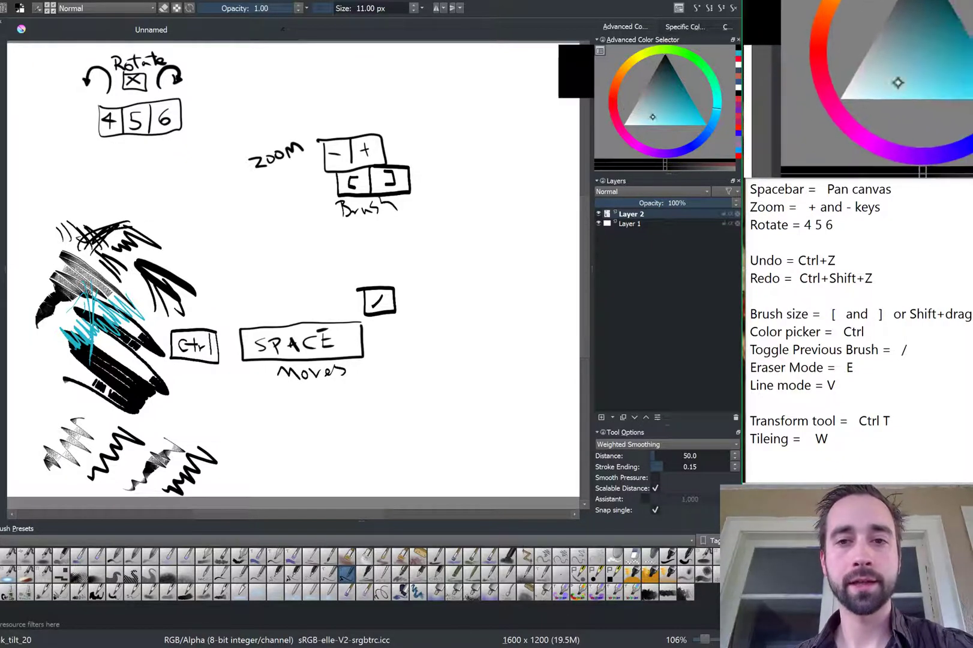
click(651, 116)
click(695, 120)
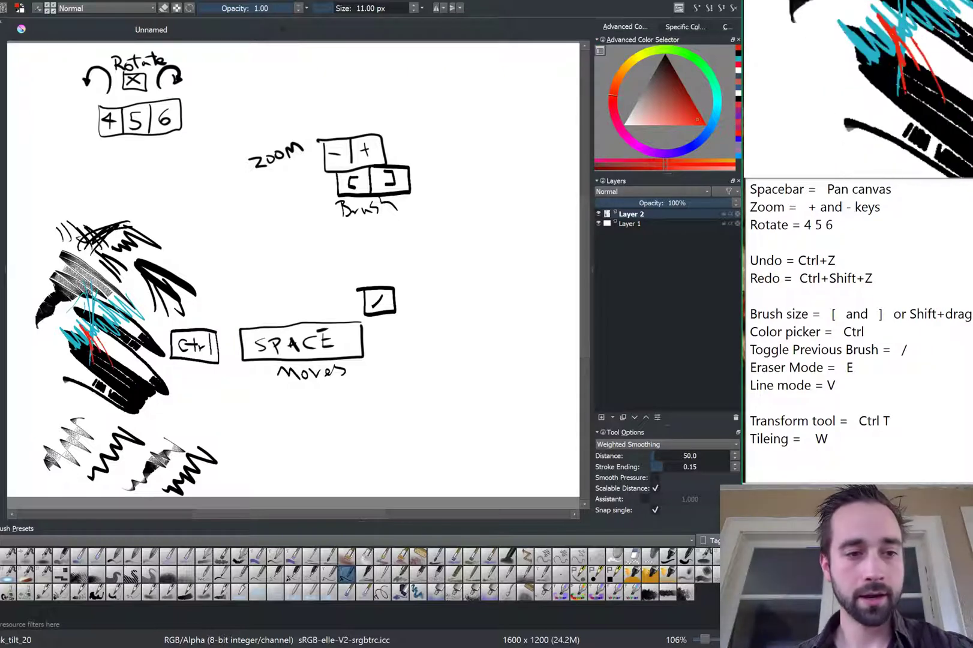
mouse_move(91, 351)
mouse_down()
mouse_move(81, 329)
mouse_move(60, 336)
mouse_up()
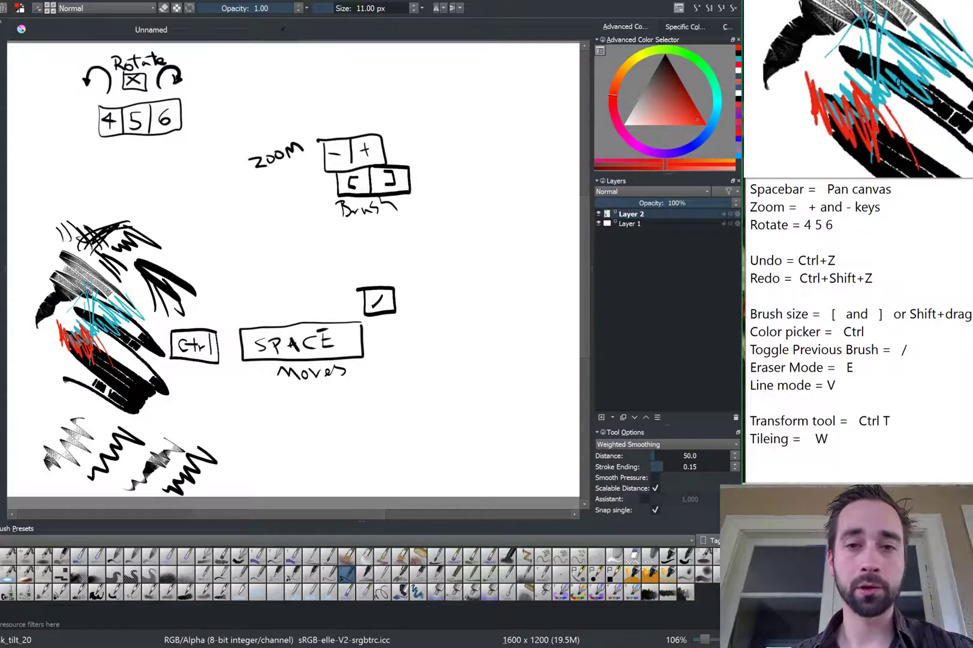
Set the brush colour back to cyan and try sampling colours straight from the scribbled strokes on the canvas.
click(717, 112)
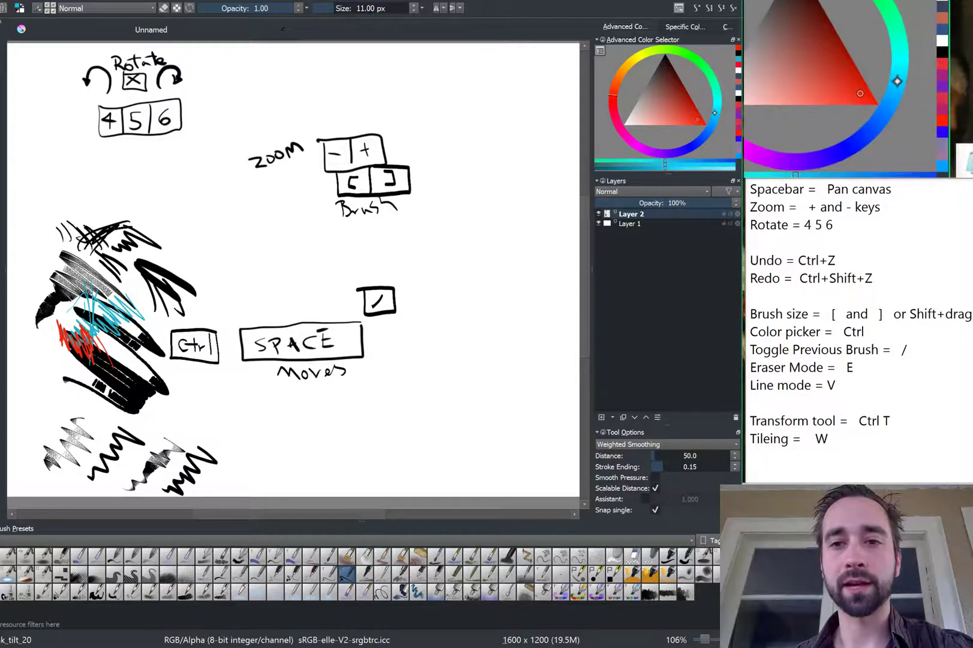
click(686, 109)
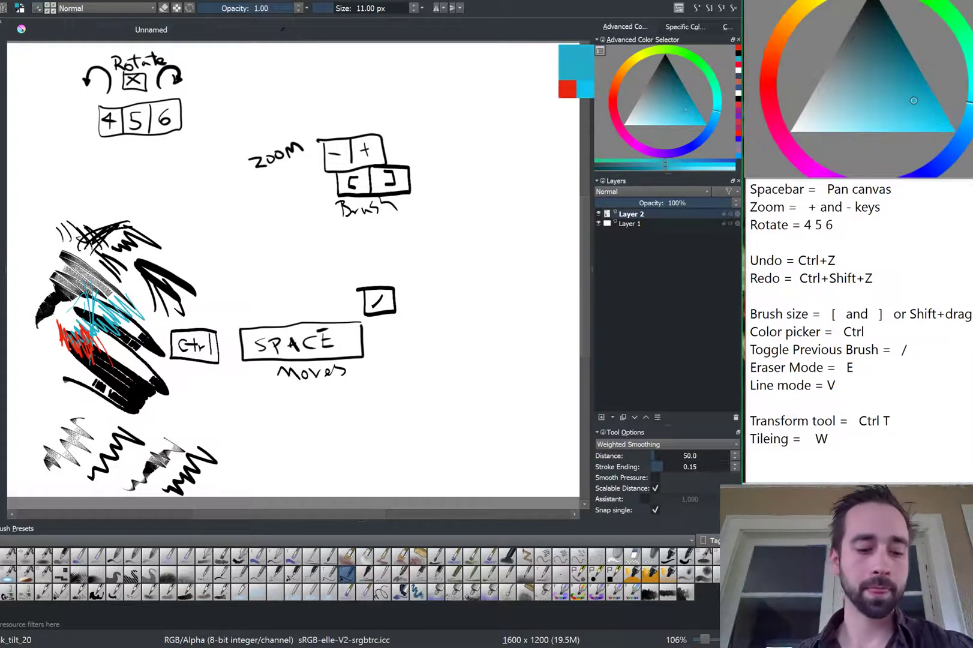
key(ctrl)
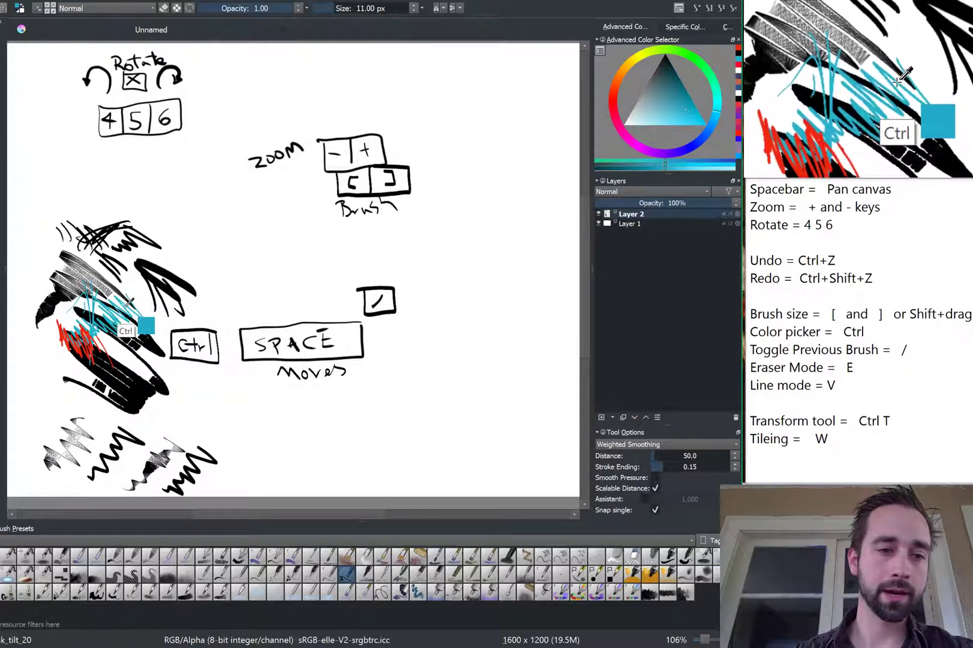
ctrl+click(123, 305)
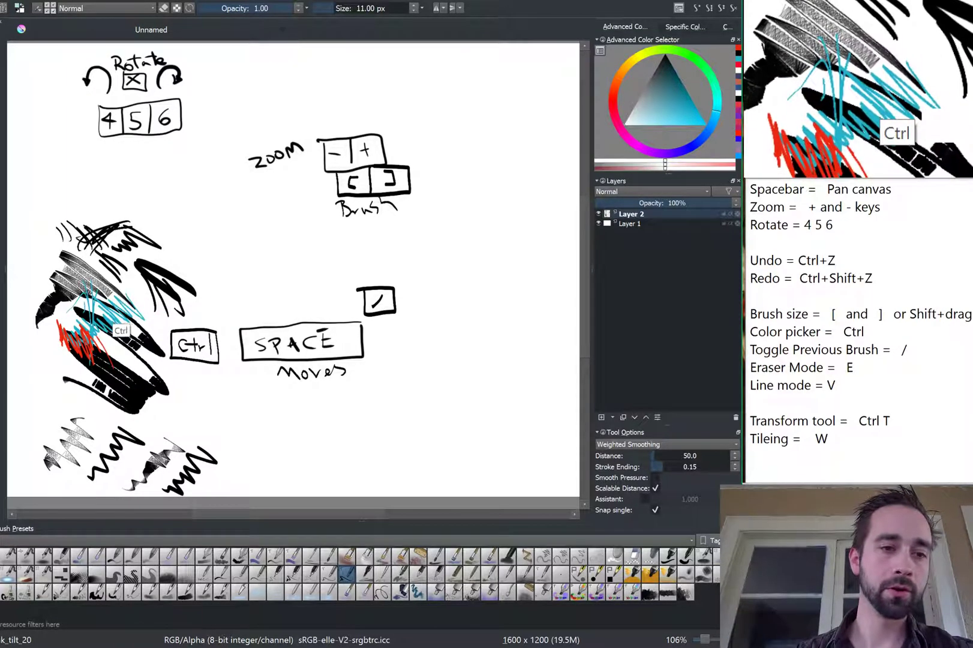
ctrl+click(122, 306)
ctrl+click(111, 320)
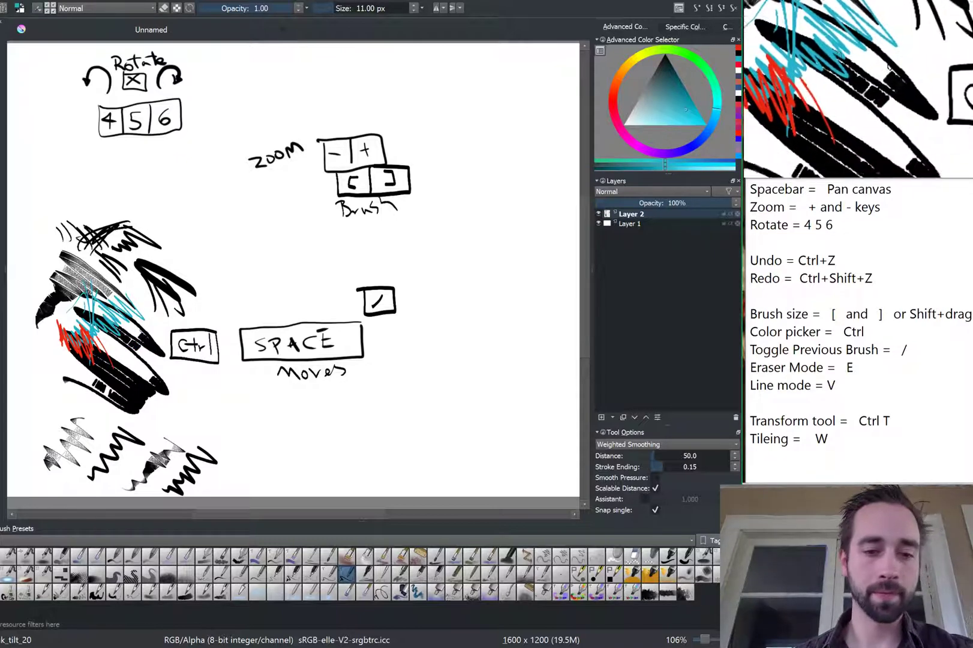
Choose a saturated blue and paint a soft round spot above the crosshatched strokes with the airbrush_pressure preset, shrinking the brush to 84 px.
click(703, 135)
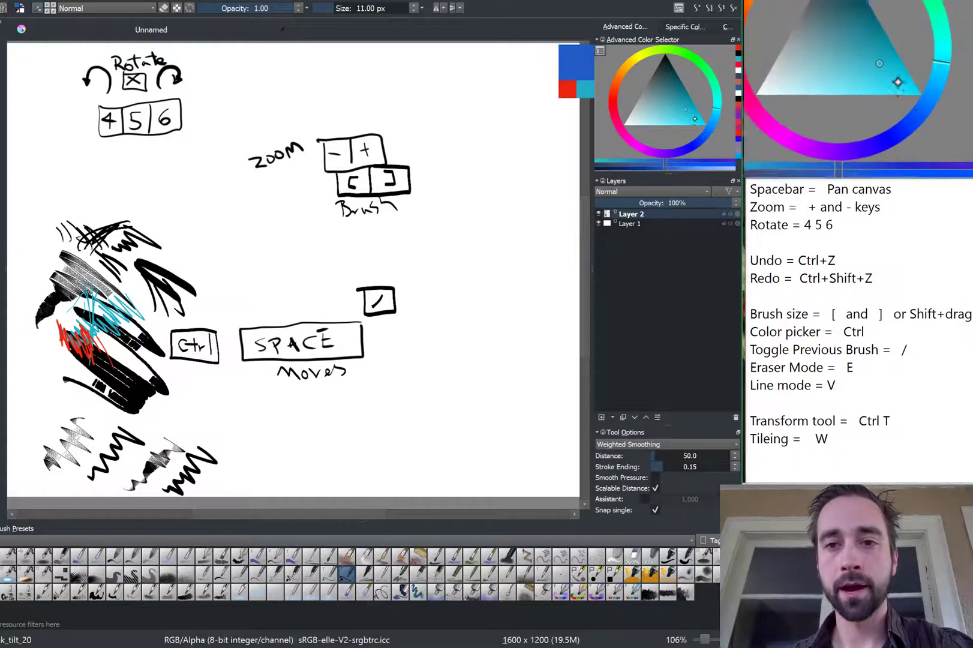
click(703, 123)
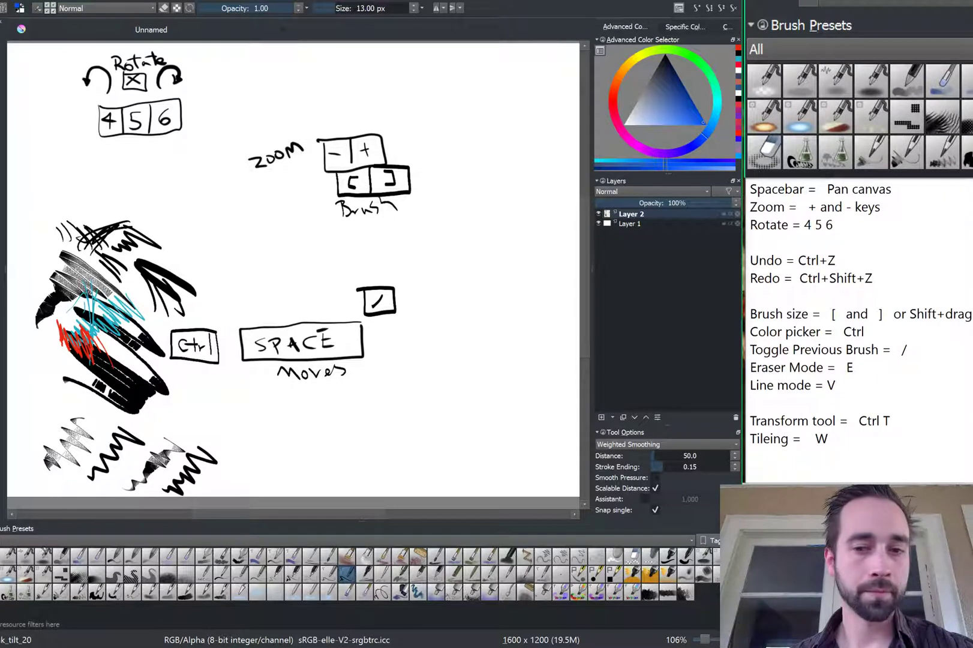
key(slash)
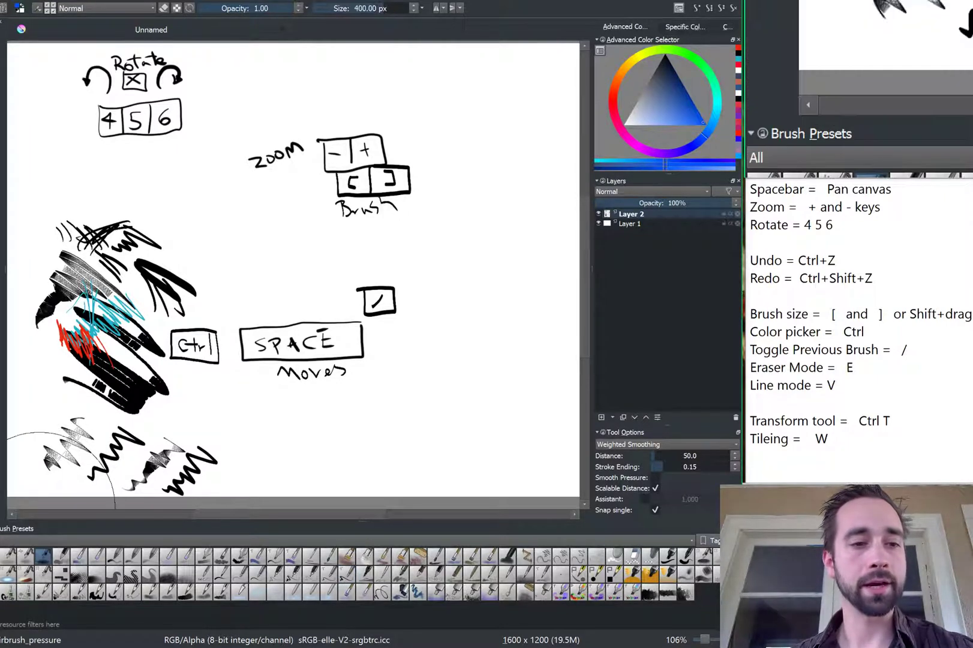
key(bracketleft)
key(bracketleft)
key(bracketleft)
key(bracketleft)
key(bracketleft)
key(bracketleft)
key(bracketleft)
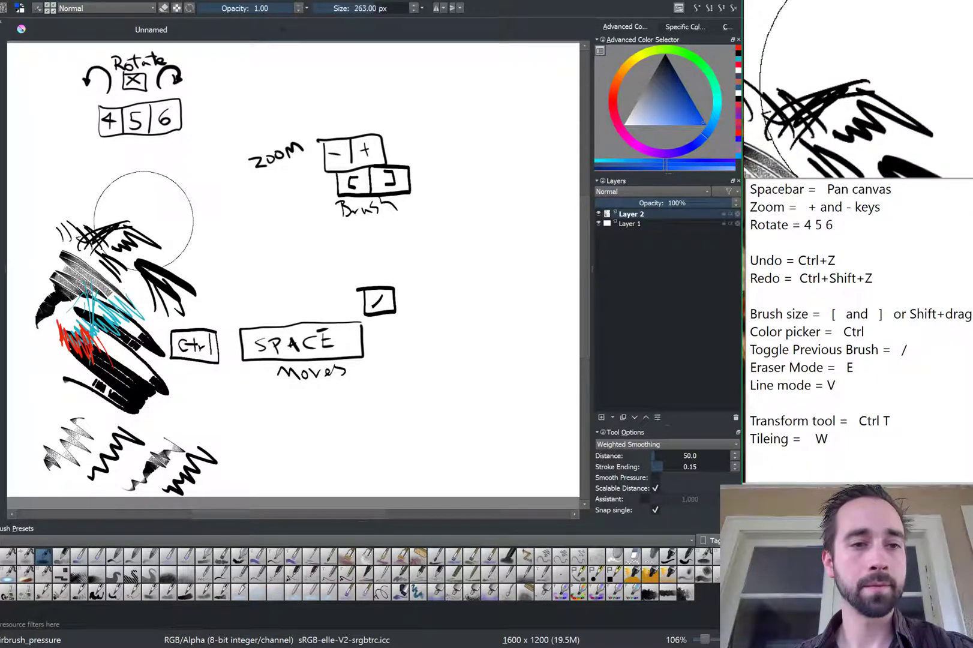
mouse_move(144, 220)
mouse_down()
mouse_move(105, 200)
mouse_move(121, 221)
mouse_move(106, 218)
mouse_move(113, 196)
mouse_move(122, 221)
mouse_move(104, 210)
mouse_move(121, 199)
mouse_move(109, 218)
mouse_move(117, 183)
mouse_move(138, 227)
mouse_move(99, 203)
mouse_move(135, 203)
mouse_move(117, 189)
mouse_move(129, 217)
mouse_move(125, 199)
mouse_move(117, 212)
mouse_move(131, 195)
mouse_up()
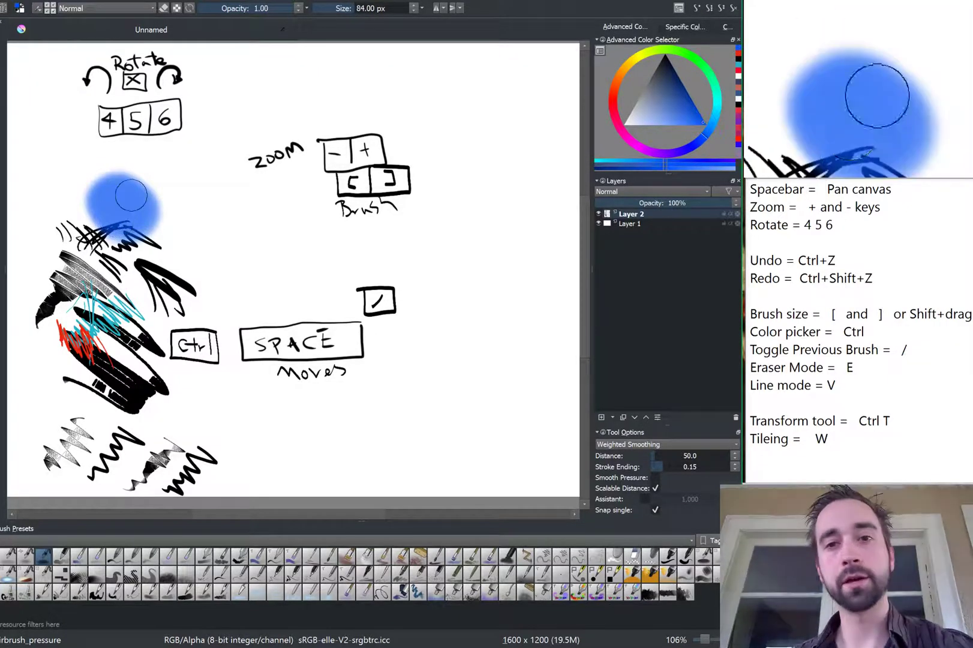
Choose a saturated red and airbrush a soft round spot overlapping the side of the blue spot.
click(611, 102)
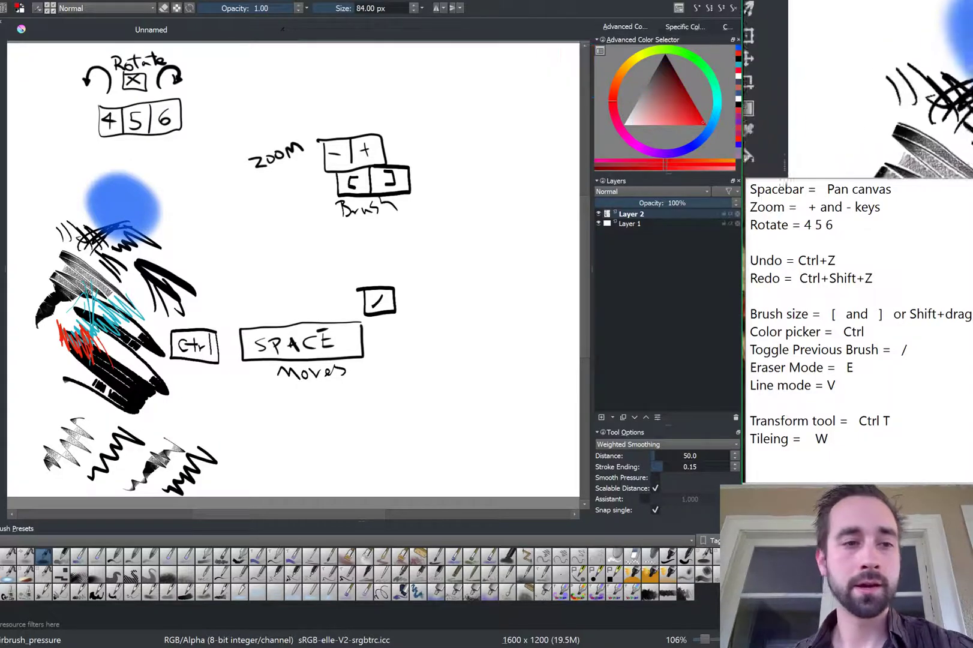
click(58, 187)
mouse_move(58, 187)
mouse_down()
mouse_move(69, 216)
mouse_move(42, 193)
mouse_move(50, 214)
mouse_move(70, 175)
mouse_move(77, 216)
mouse_move(42, 171)
mouse_move(43, 210)
mouse_move(71, 179)
mouse_move(70, 195)
mouse_move(76, 172)
mouse_move(99, 204)
mouse_up()
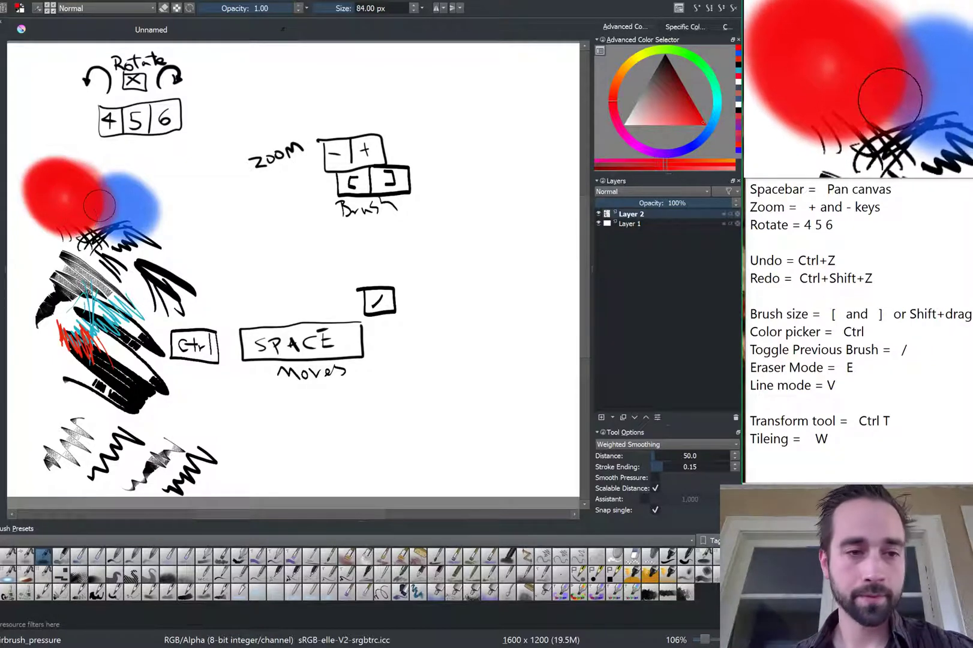
Blend the red and blue spots by repeatedly sampling mixed colours around their overlap and airbrushing them over the boundary.
ctrl+alt+click(99, 206)
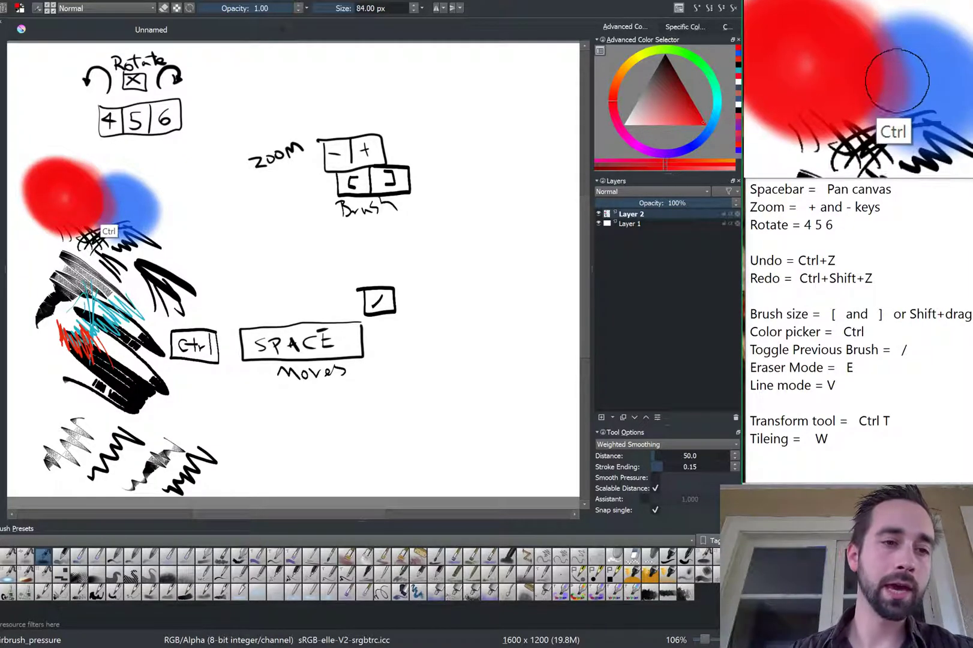
ctrl+click(108, 201)
ctrl+click(110, 200)
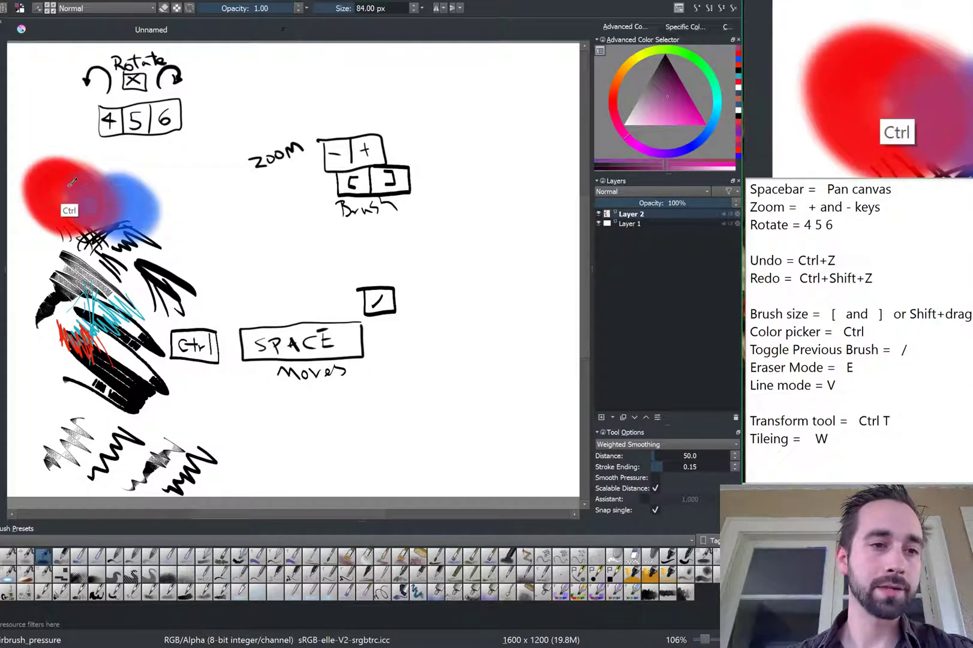
ctrl+click(70, 187)
ctrl+click(77, 219)
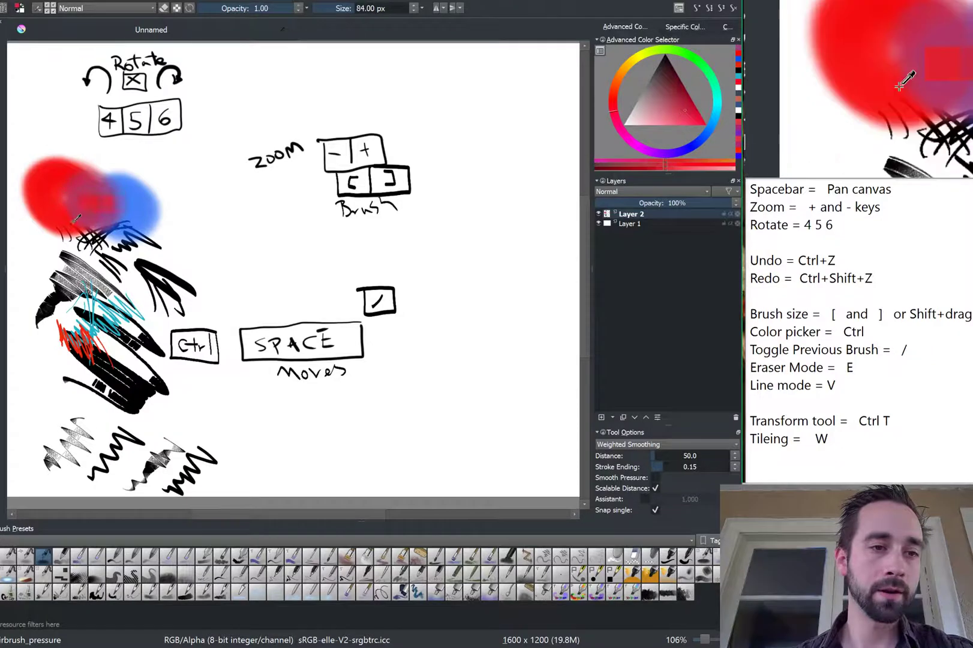
ctrl+click(72, 186)
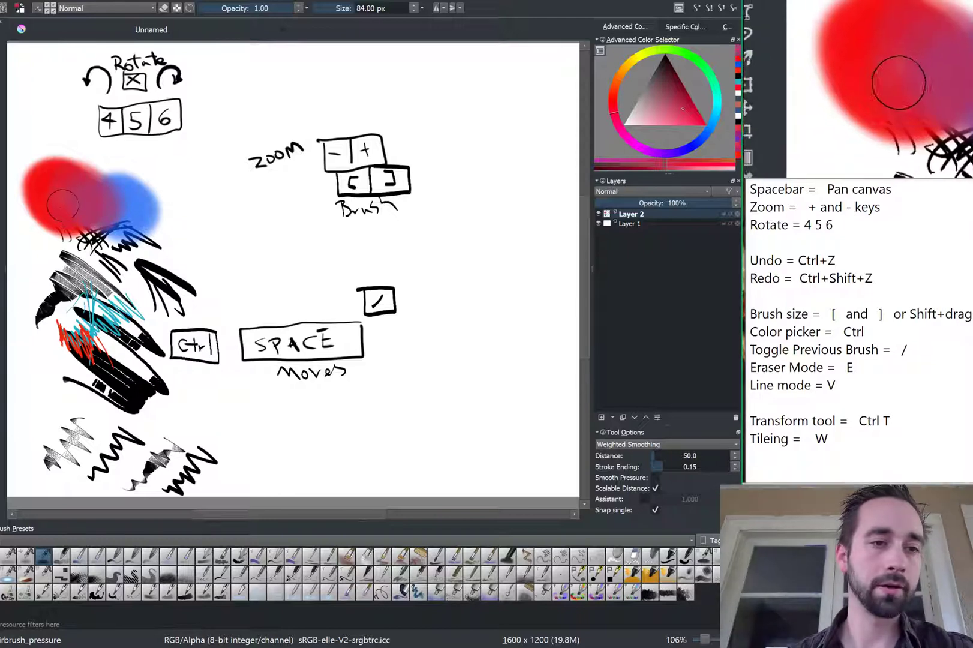
Sample mixed colours from the red-blue overlap and carve back the blend's upper edge with the soft 84 px airbrush.
key(ctrl)
ctrl+click(122, 195)
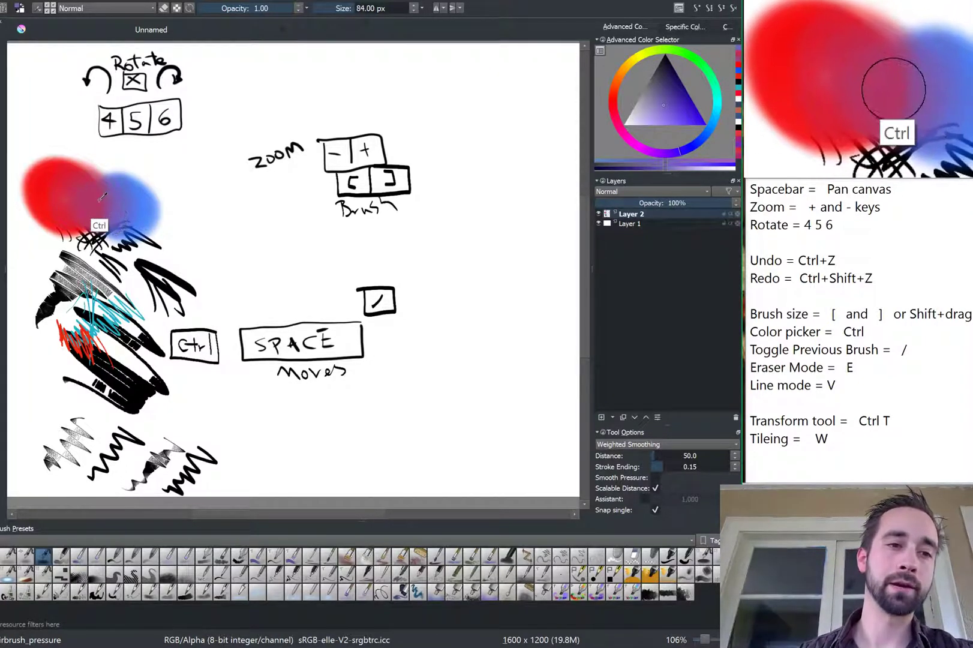
ctrl+click(105, 210)
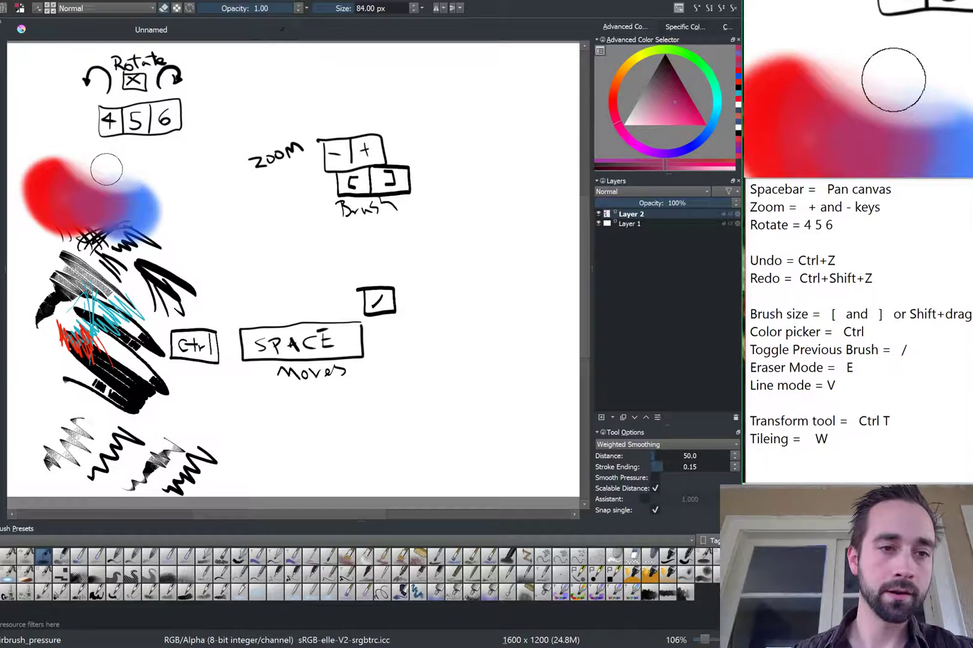
Alternate between the 13 px tilt_20 ink brush and the 84 px airbrush, painting short crimson strokes above the blended spots.
key(slash)
drag(110, 170, 133, 193)
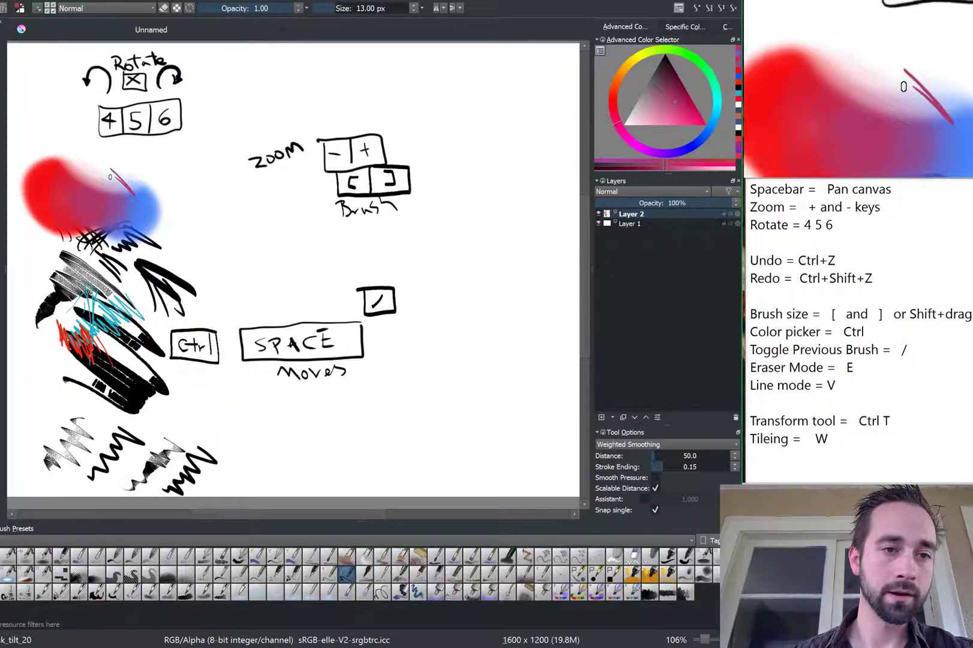
key(slash)
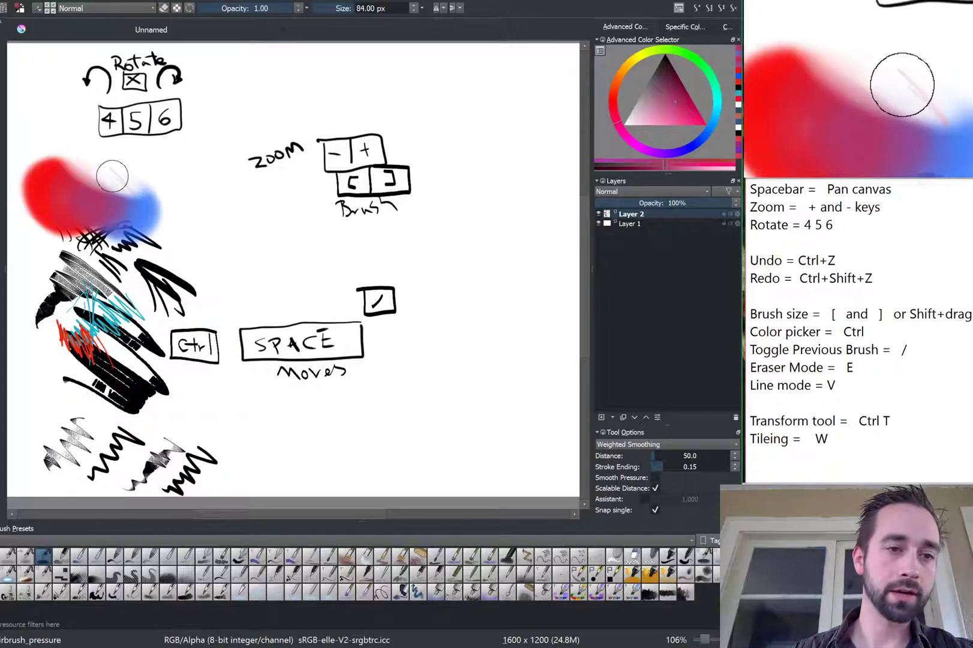
mouse_move(89, 156)
mouse_down()
mouse_move(139, 178)
mouse_move(89, 154)
mouse_move(124, 170)
mouse_up()
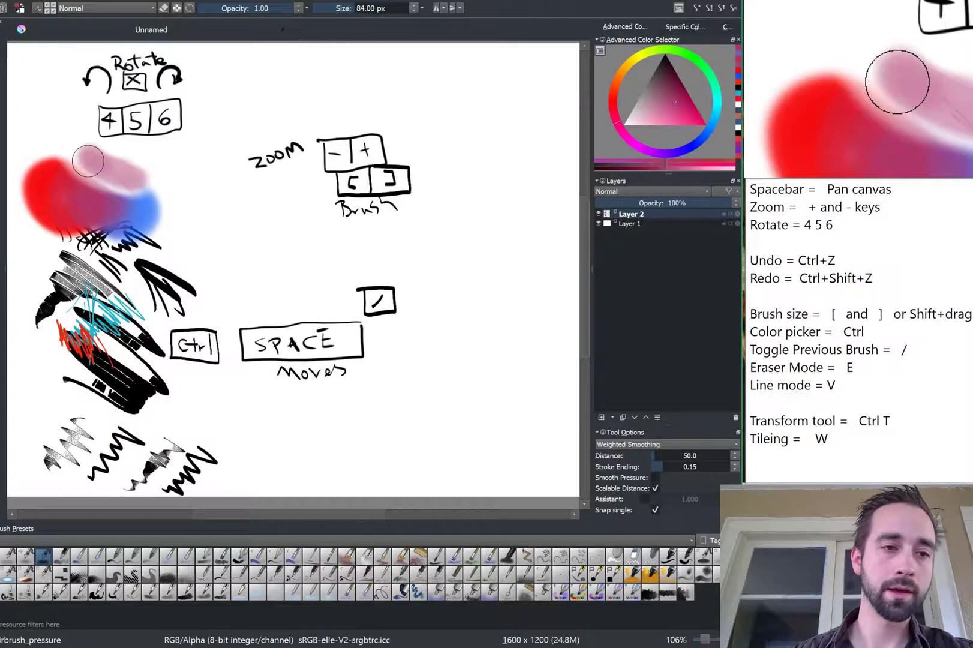
key(/)
drag(113, 178, 81, 147)
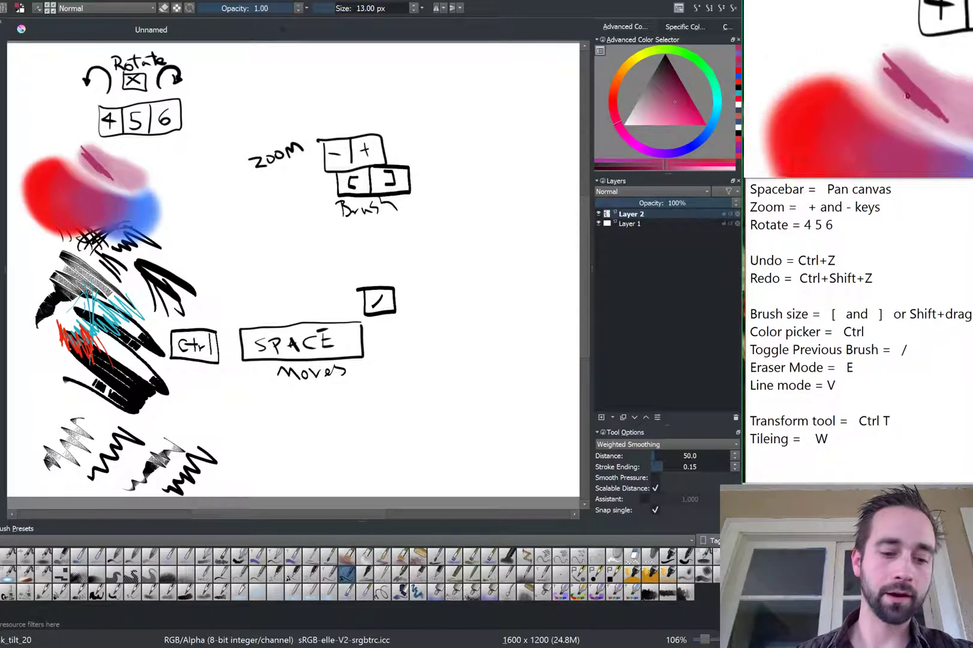
Erase a zigzag scribble across the top of the red spot and a short line out of the blue spot with the ink brush.
drag(96, 155, 103, 181)
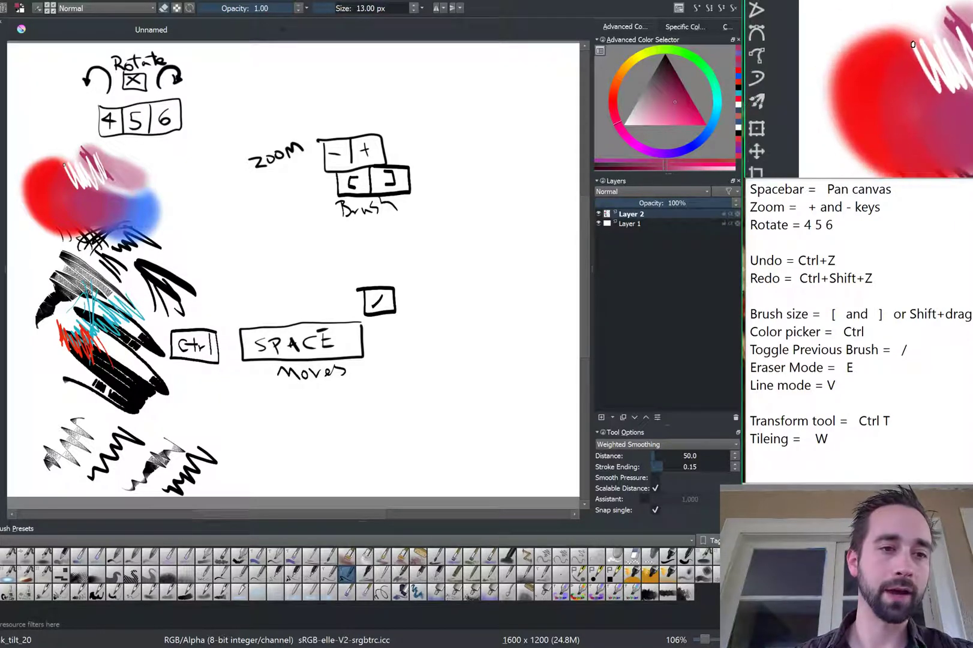
mouse_move(74, 161)
mouse_down()
mouse_move(55, 180)
mouse_move(32, 174)
mouse_move(57, 158)
mouse_move(44, 160)
mouse_move(67, 161)
mouse_up()
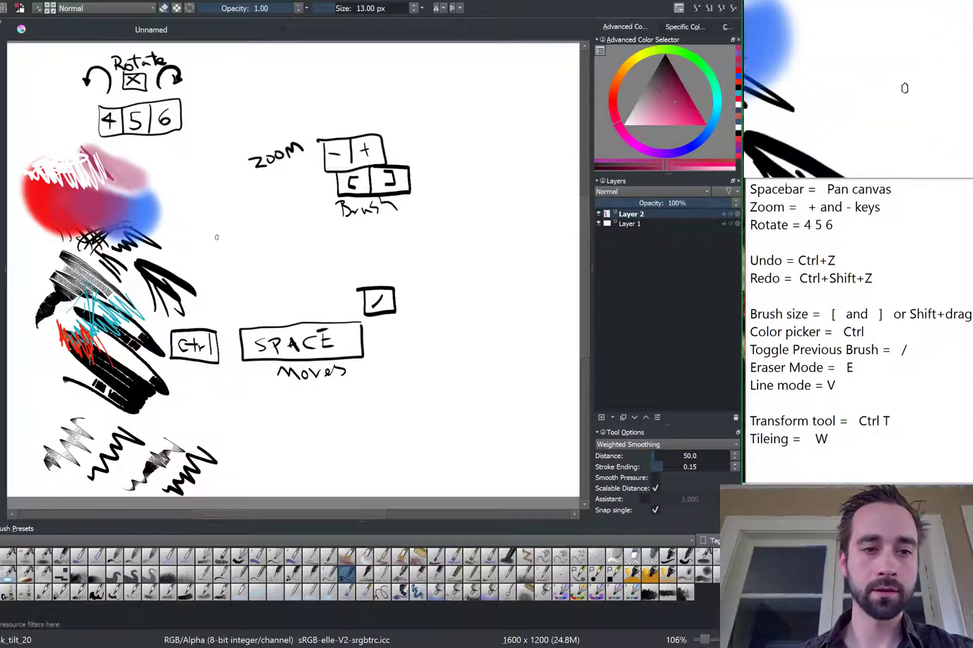
drag(145, 214, 177, 234)
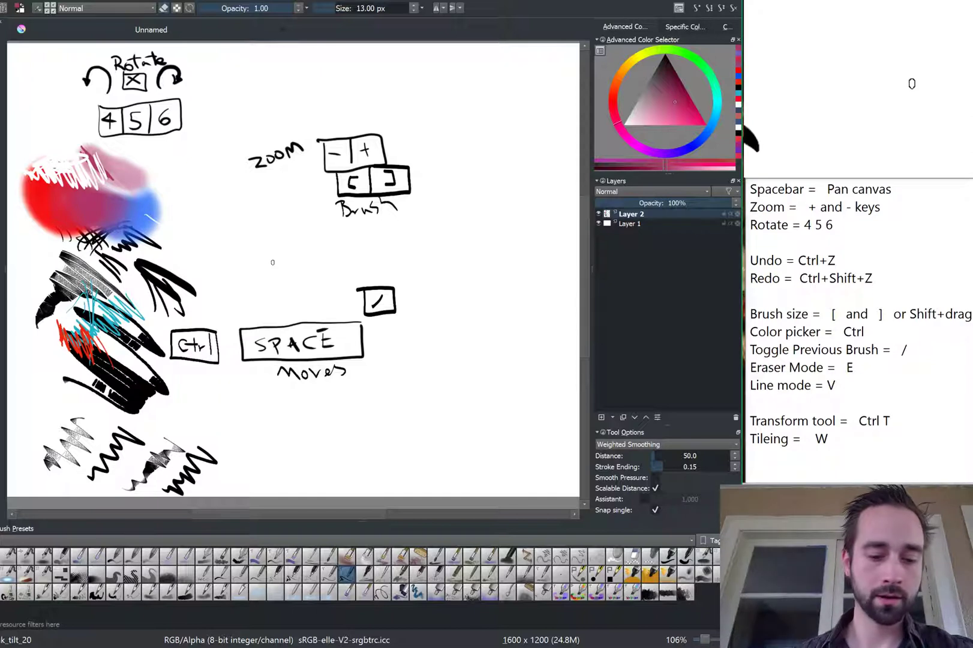
Toggle to the airbrush and back to the ink brush, and draw a long freehand crimson diagonal away from the blended spots.
key(slash)
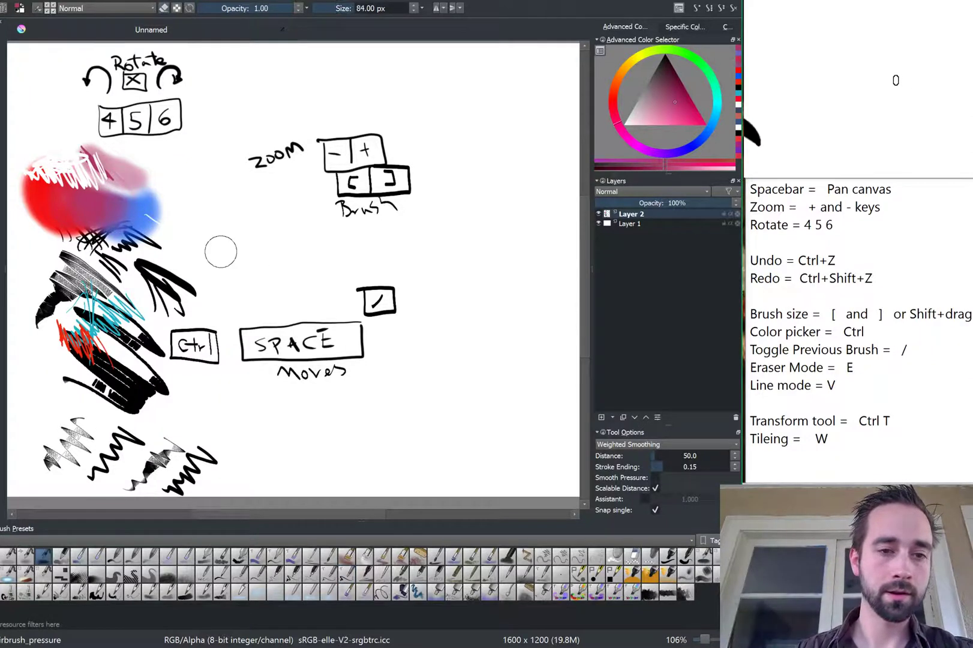
key(slash)
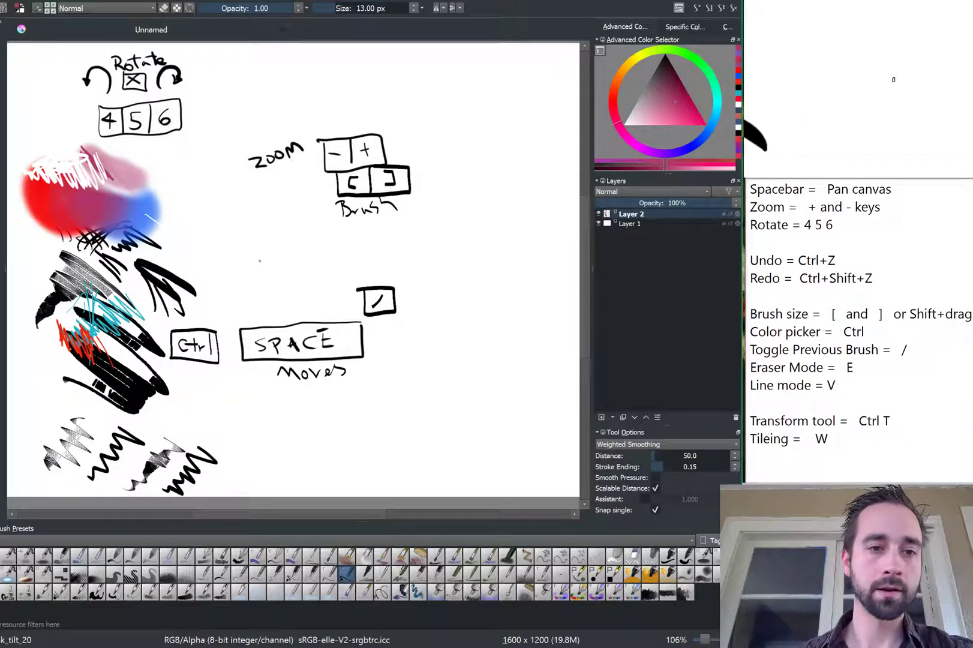
drag(189, 222, 103, 157)
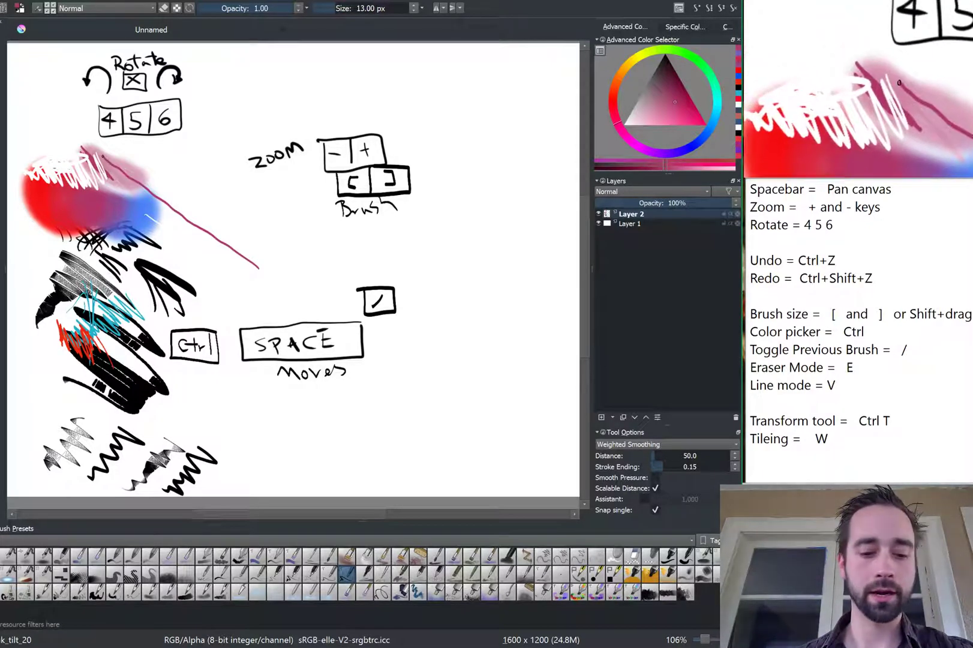
Draw three parallel straight crimson diagonals beside the freehand line using line mode.
key(v)
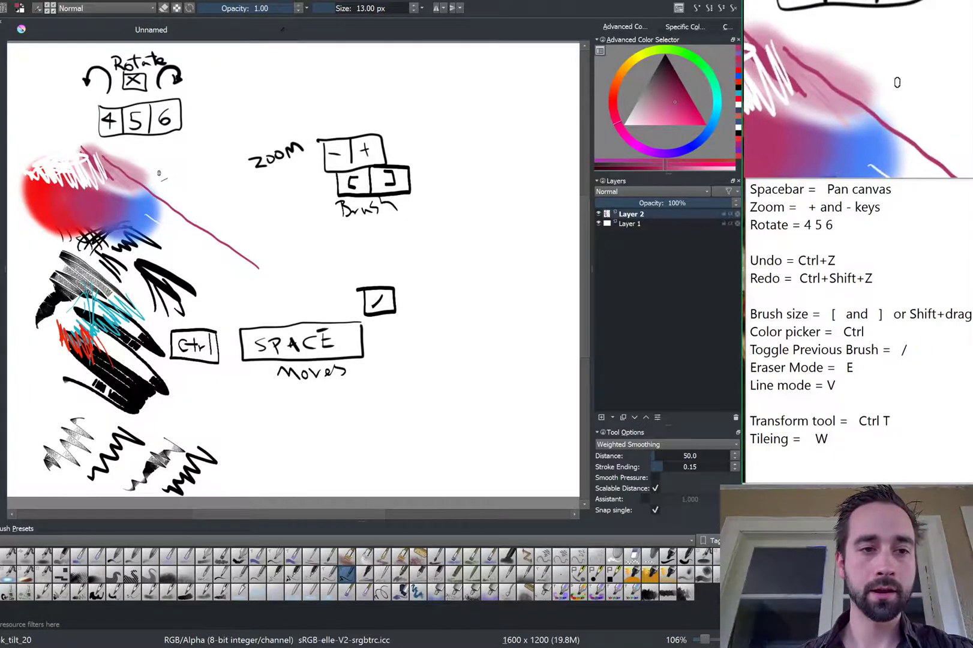
key(v)
key(v)
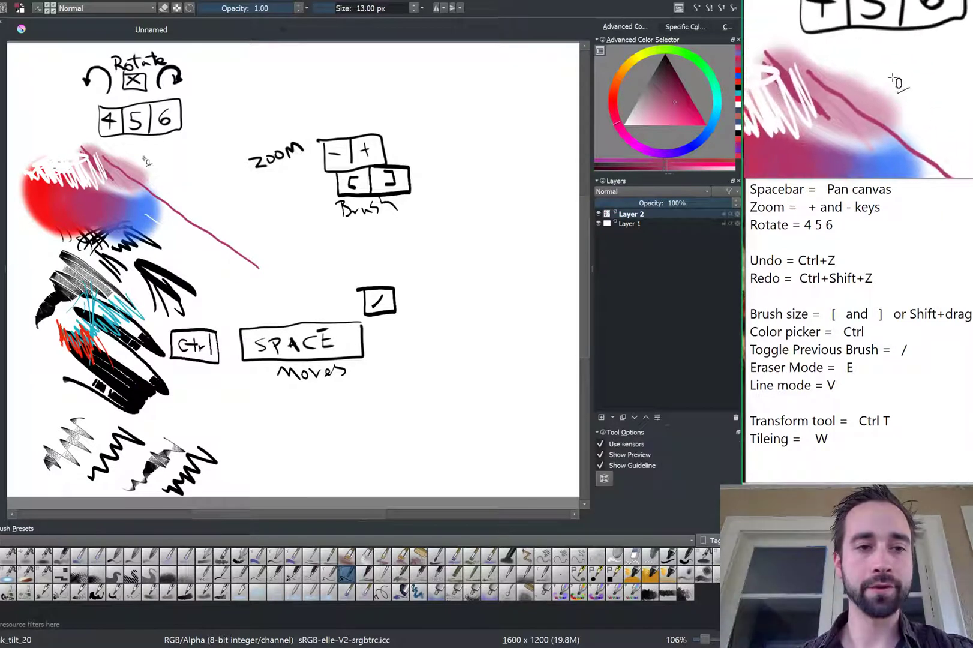
drag(136, 153, 155, 167)
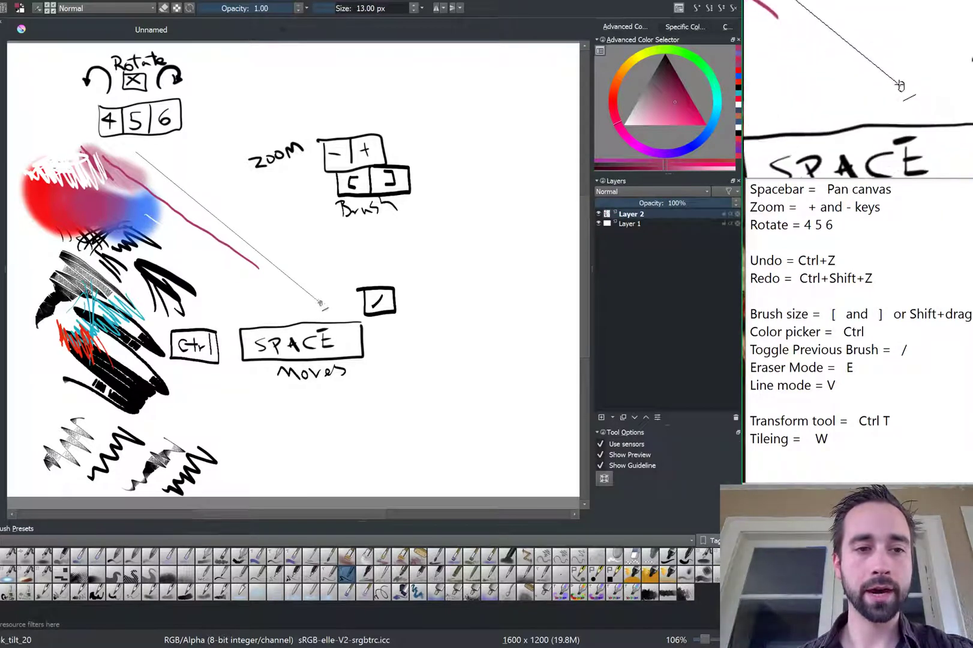
mouse_move(319, 303)
mouse_down()
mouse_move(327, 273)
mouse_move(320, 285)
mouse_up()
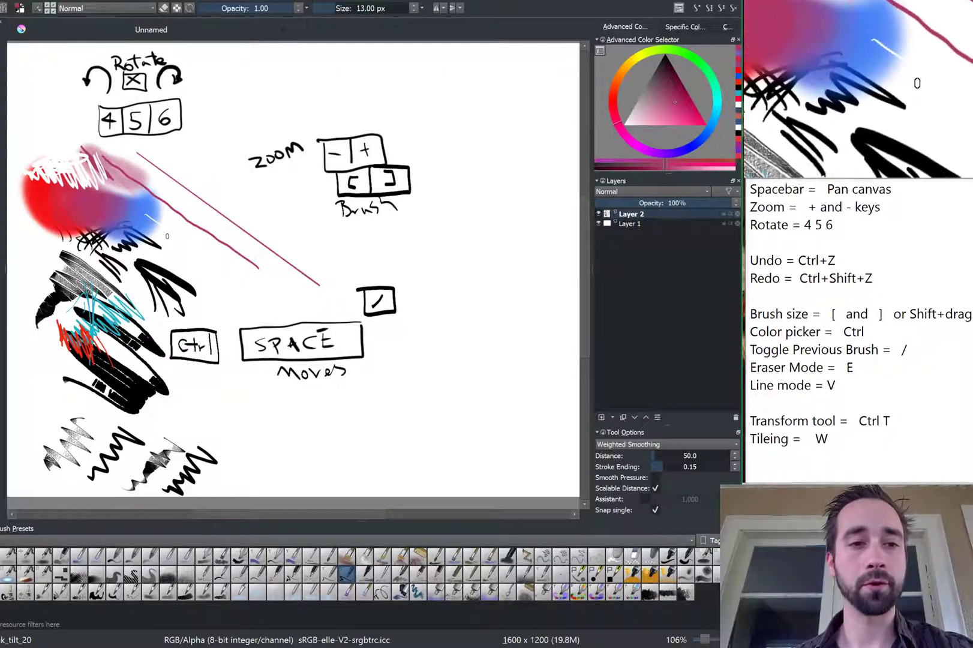
drag(151, 149, 333, 284)
key(v)
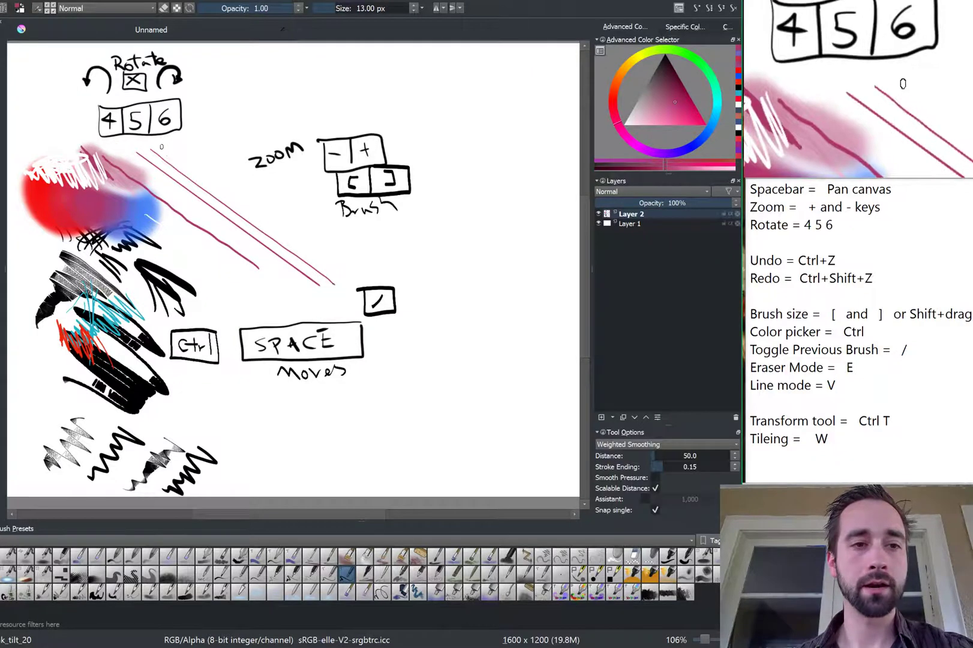
key(v)
drag(244, 206, 349, 278)
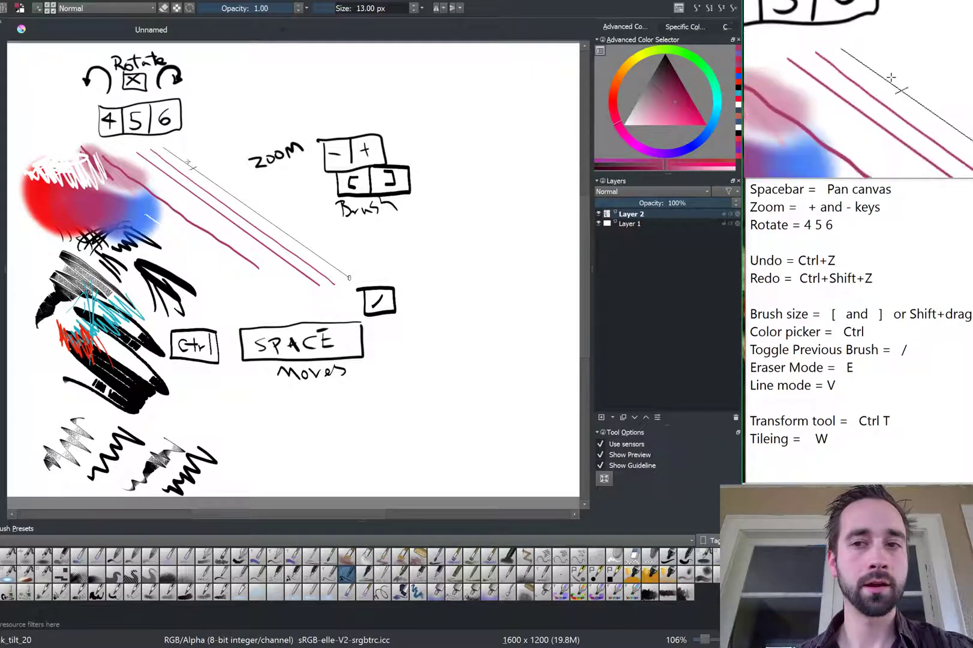
key(v)
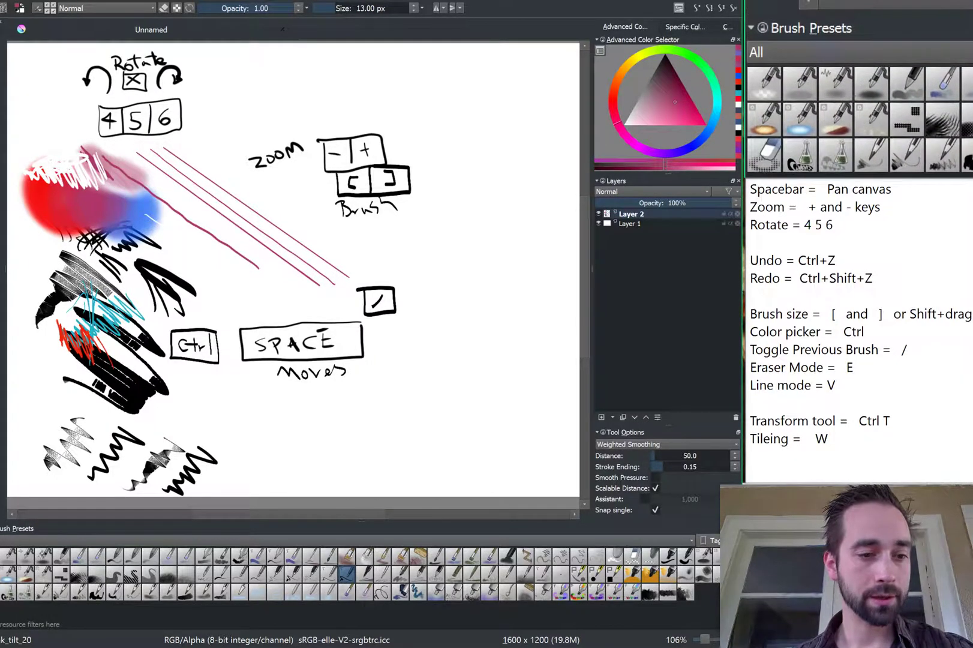
Select the airbrush_pressure preset at 38 px and paint a long, nearly horizontal soft crimson line below the SPACE key sketch.
click(43, 555)
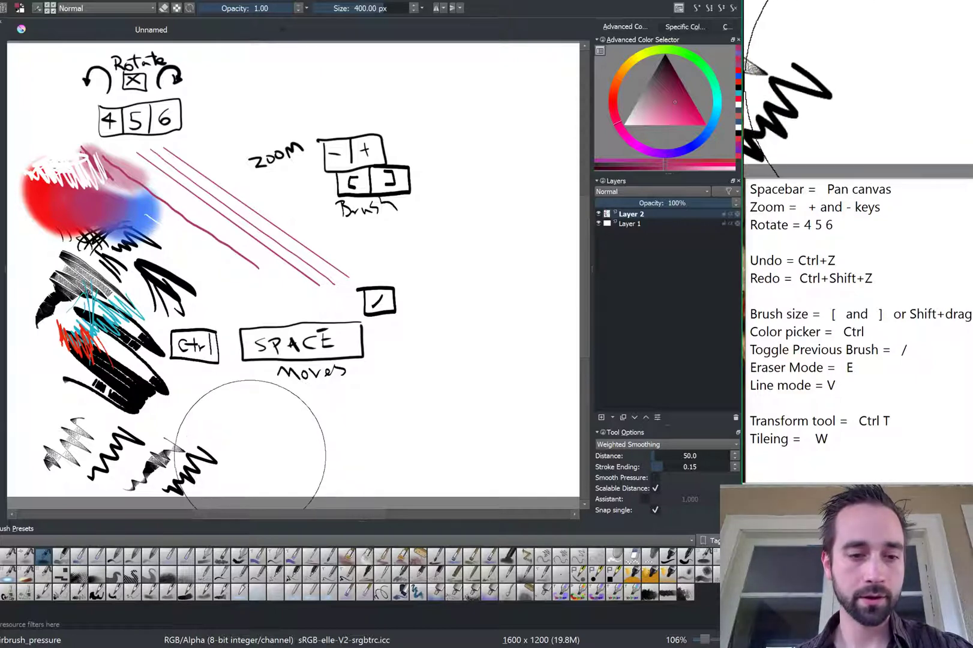
key(bracketleft)
key(bracketleft)
key(bracketleft)
key(bracketleft)
key(bracketleft)
key(bracketleft)
key(bracketleft)
key(bracketleft)
key(bracketleft)
key(bracketleft)
key(bracketleft)
key(bracketleft)
key(bracketleft)
key(bracketleft)
key(bracketleft)
key(bracketleft)
key(bracketleft)
key(bracketleft)
key(bracketleft)
key(bracketleft)
key(bracketleft)
key(bracketleft)
key(bracketleft)
key(bracketleft)
key(bracketleft)
key(bracketleft)
key(bracketleft)
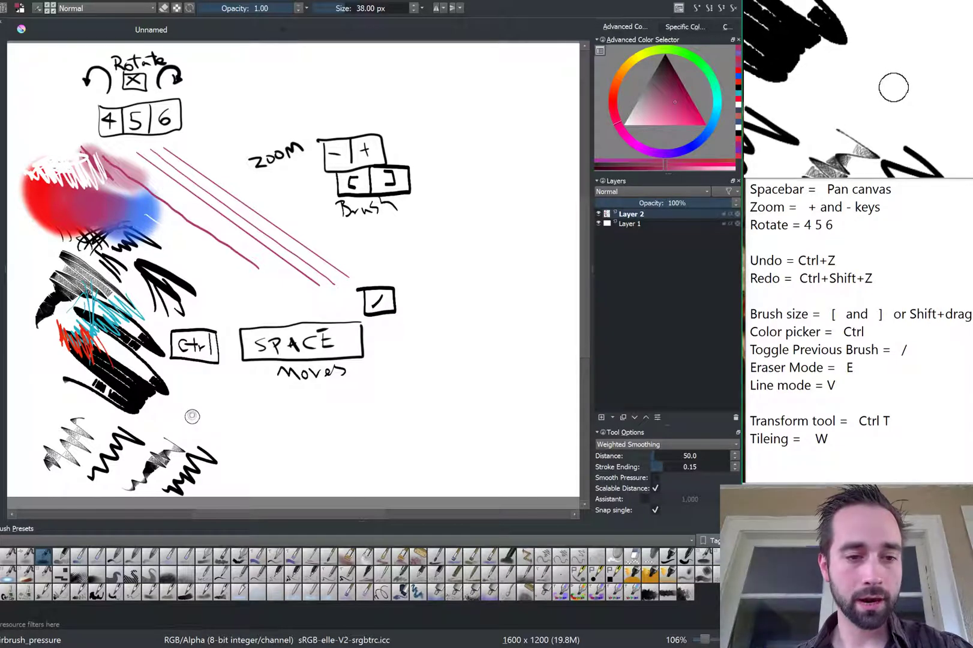
mouse_move(191, 414)
mouse_down()
mouse_move(273, 427)
mouse_move(564, 402)
mouse_up()
key(v)
key(v)
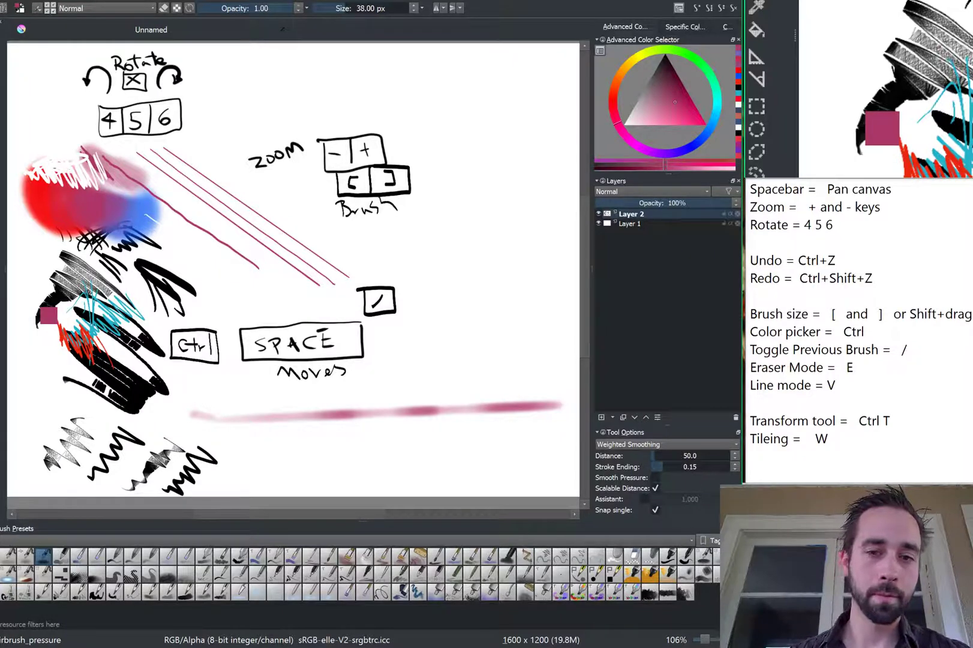
Transform Layer 2 by scaling the whole drawing down proportionally towards its lower-right corner, and apply it.
key(ctrl)
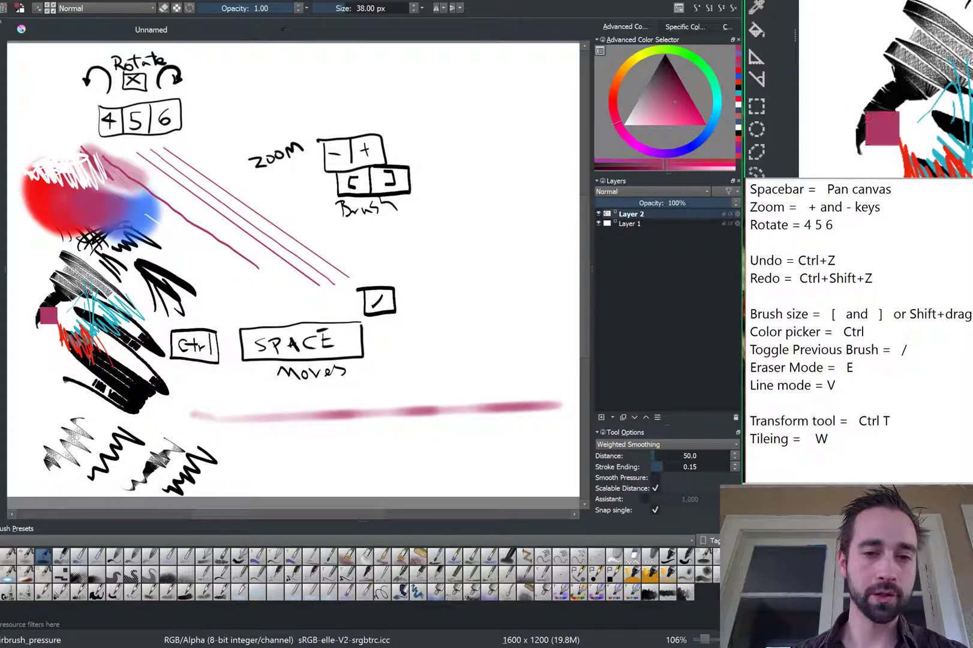
key(ctrl+t)
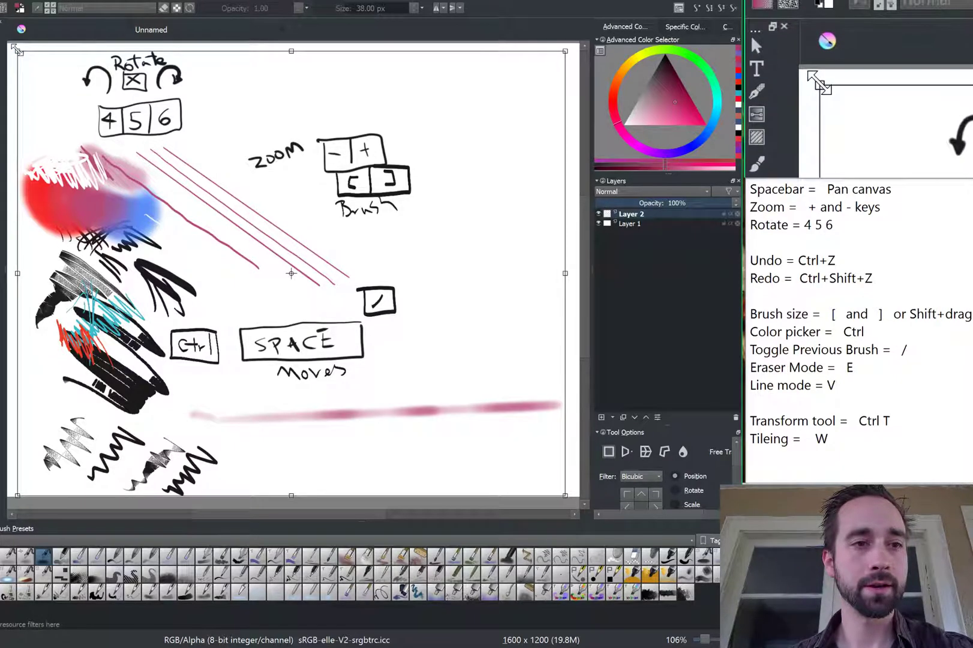
drag(17, 52, 255, 190)
key(shift)
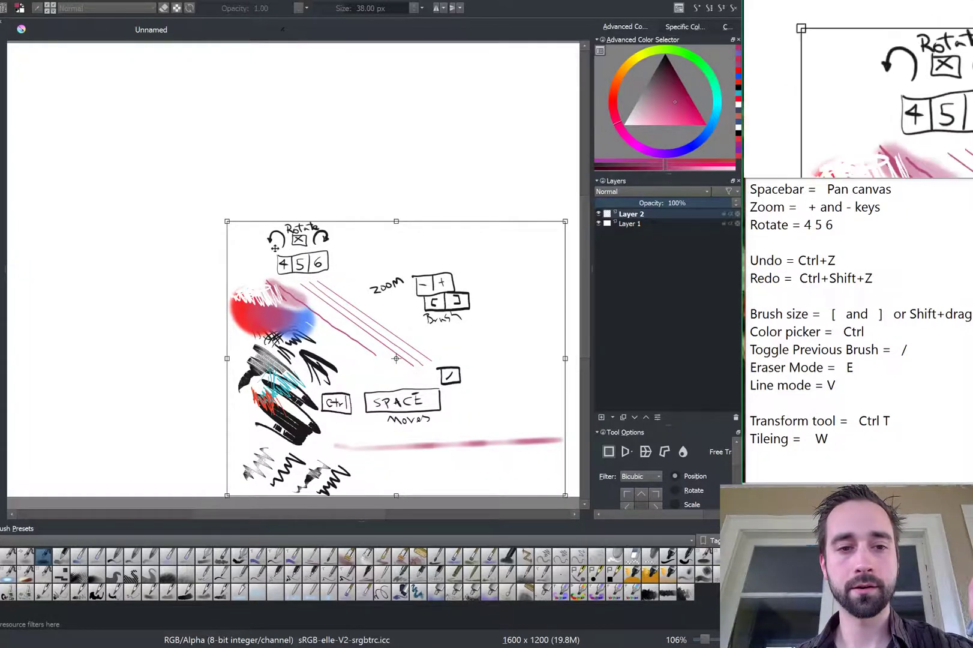
key(Return)
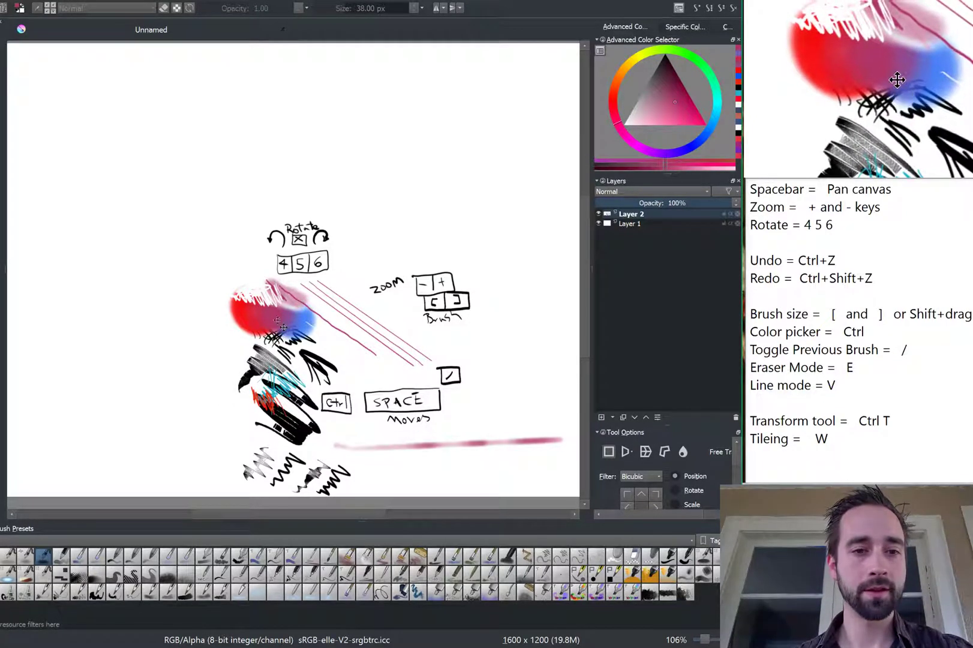
Transform Layer 2 again by moving it towards the canvas centre, shearing it slightly, shrinking it and tilting it in perspective, and apply it.
key(ctrl+t)
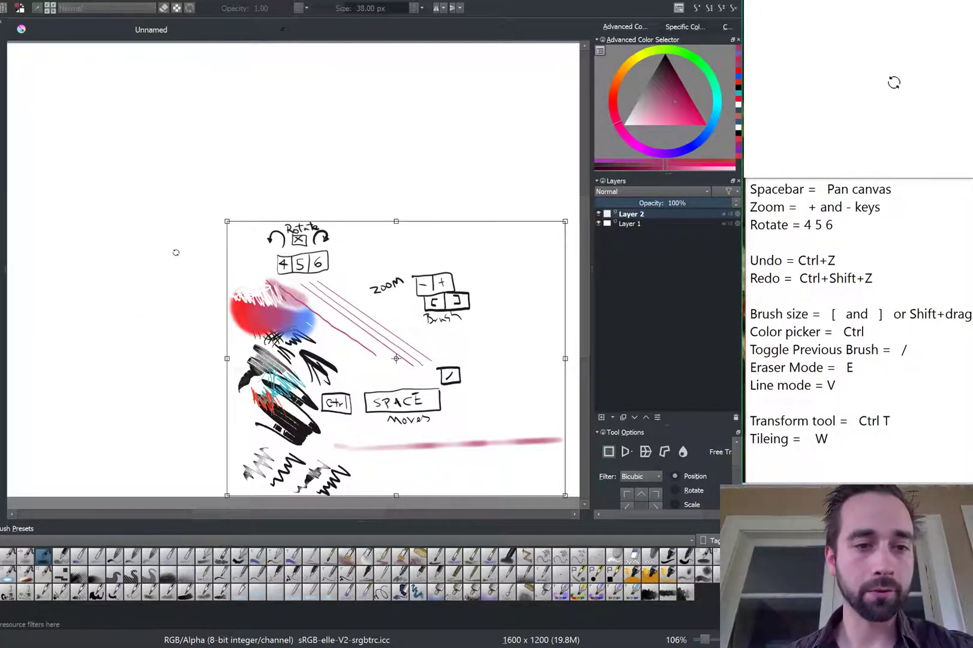
mouse_move(176, 252)
mouse_down()
mouse_move(169, 269)
mouse_move(187, 366)
mouse_move(200, 262)
mouse_move(269, 381)
mouse_move(259, 347)
mouse_move(208, 303)
mouse_move(217, 321)
mouse_move(274, 325)
mouse_up()
mouse_move(92, 242)
mouse_down()
mouse_move(93, 255)
mouse_move(94, 225)
mouse_up()
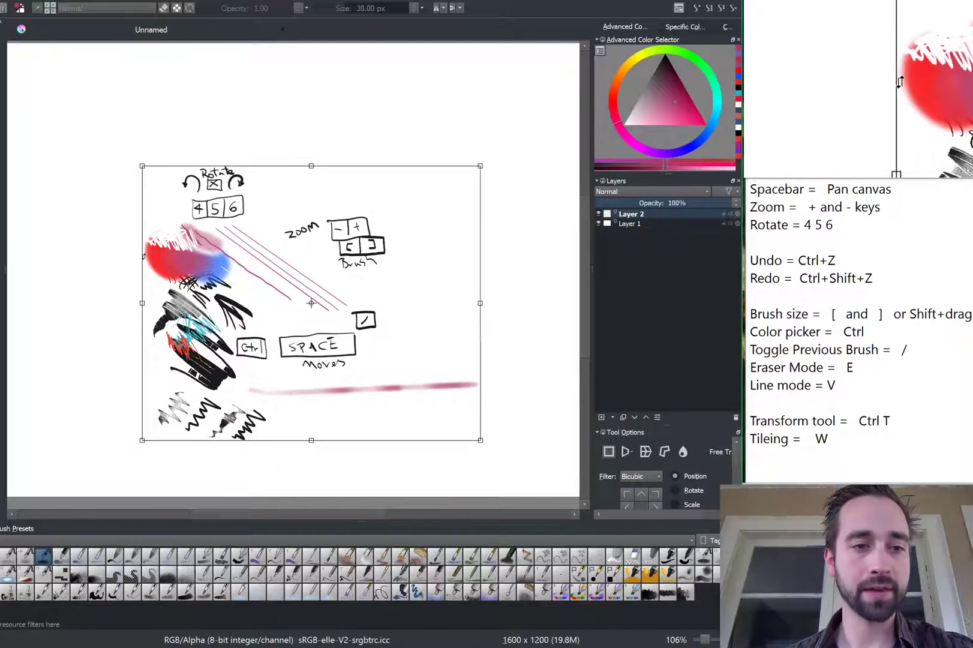
mouse_move(143, 256)
mouse_down()
mouse_move(144, 222)
mouse_move(152, 289)
mouse_move(152, 253)
mouse_up()
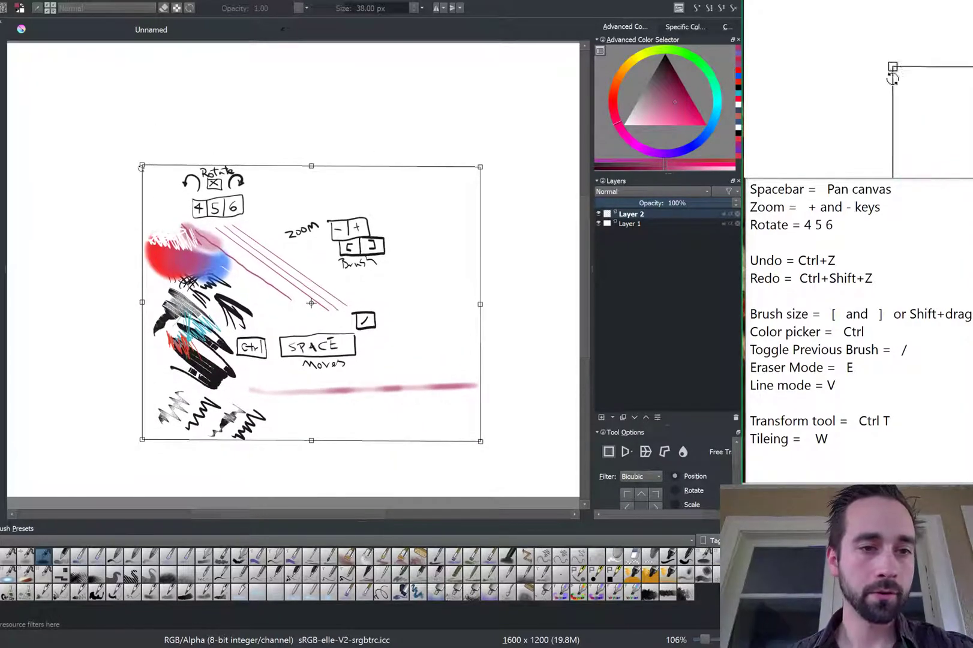
mouse_move(142, 167)
mouse_down()
mouse_move(164, 170)
mouse_move(196, 202)
mouse_up()
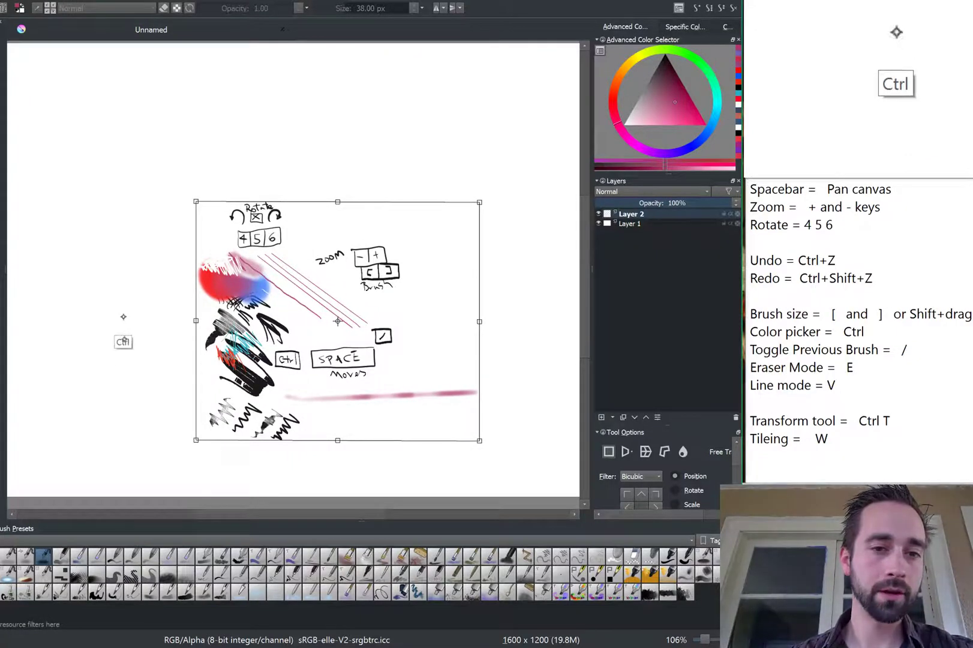
mouse_move(124, 339)
ctrl+mouse_down()
mouse_move(120, 315)
mouse_move(106, 312)
ctrl+mouse_up()
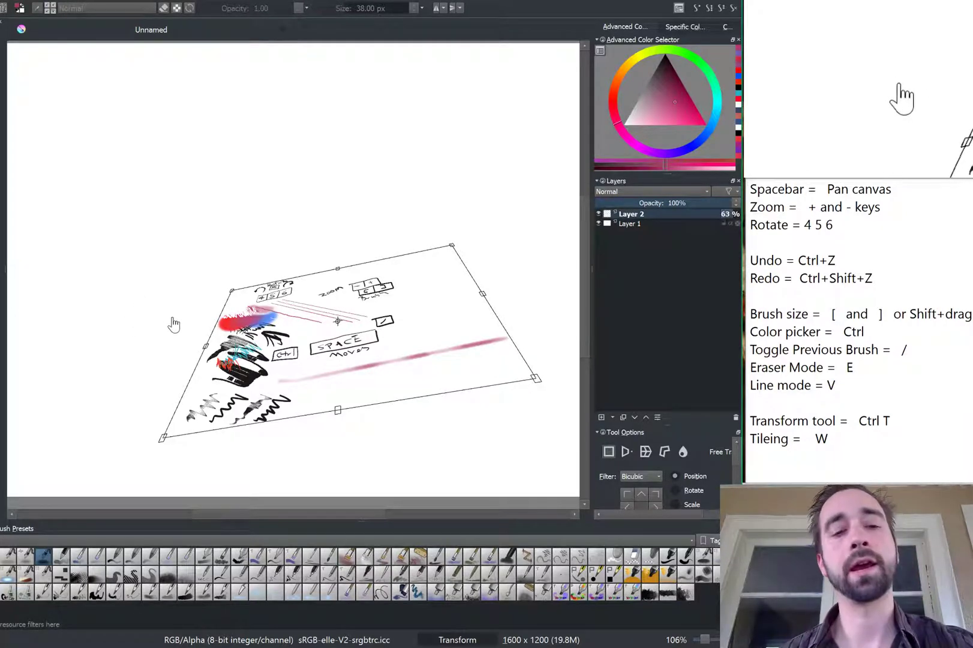
key(Return)
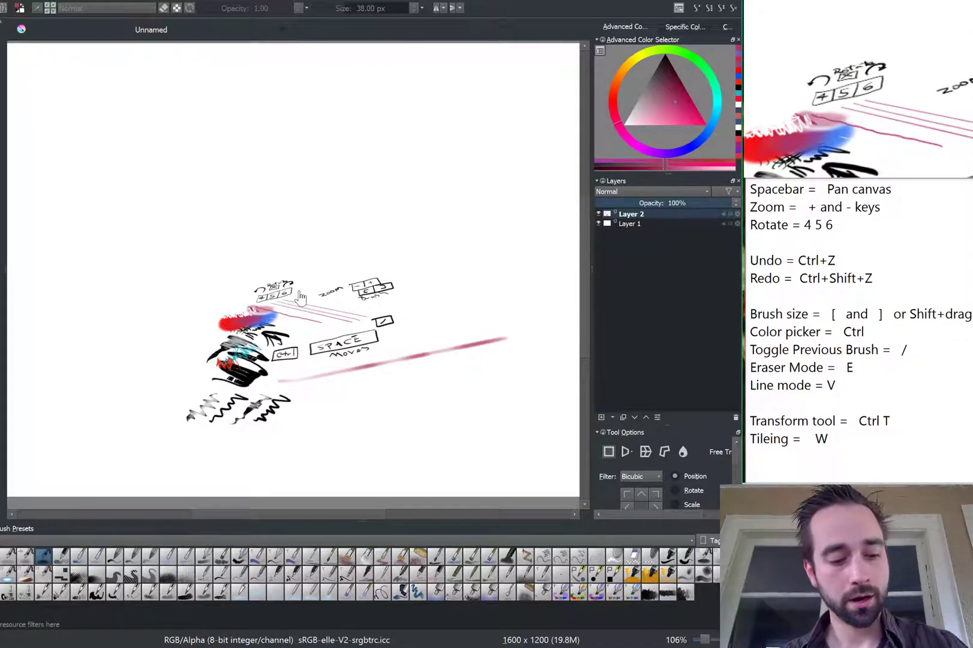
Undo the transforms, the straight lines and the earlier strokes until only the blended red and blue spots remain beside the sketches.
key(ctrl+z)
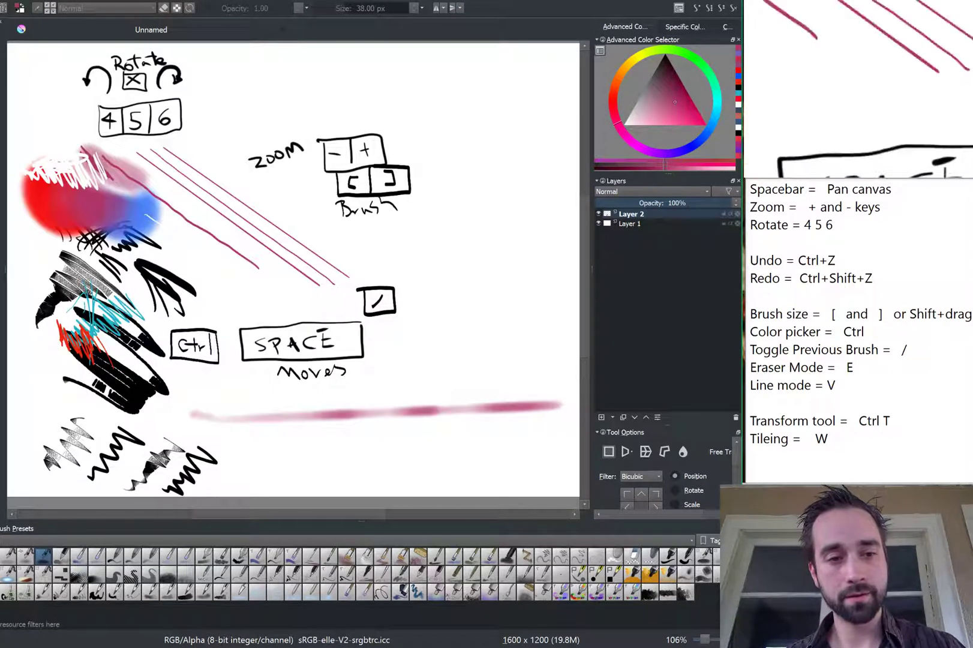
key(ctrl+z)
key(ctrl+z)
key(ctrl+z)
key(ctrl+z)
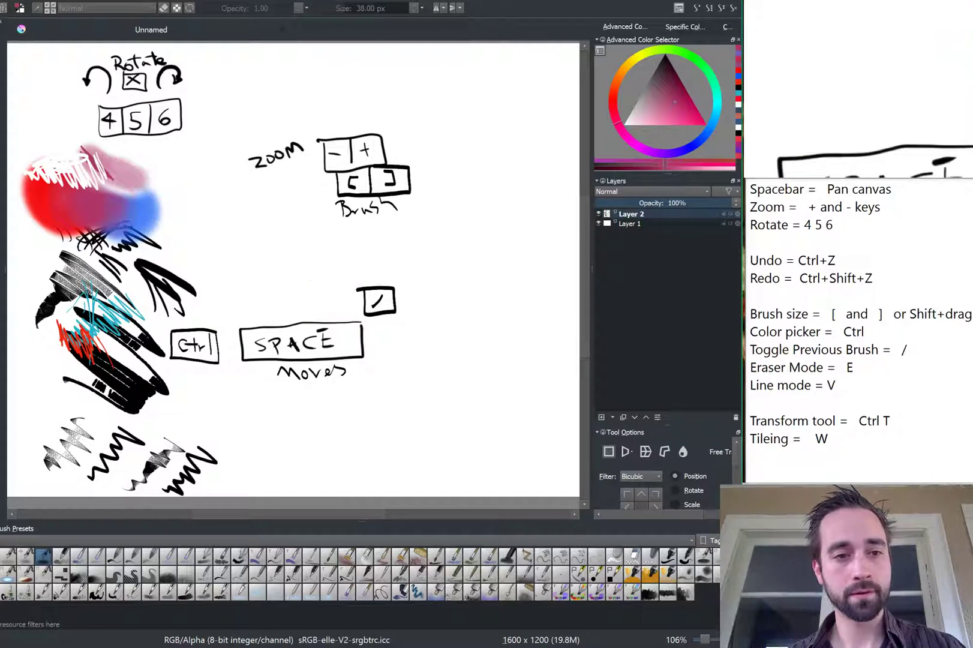
key(ctrl+z)
key(ctrl+z)
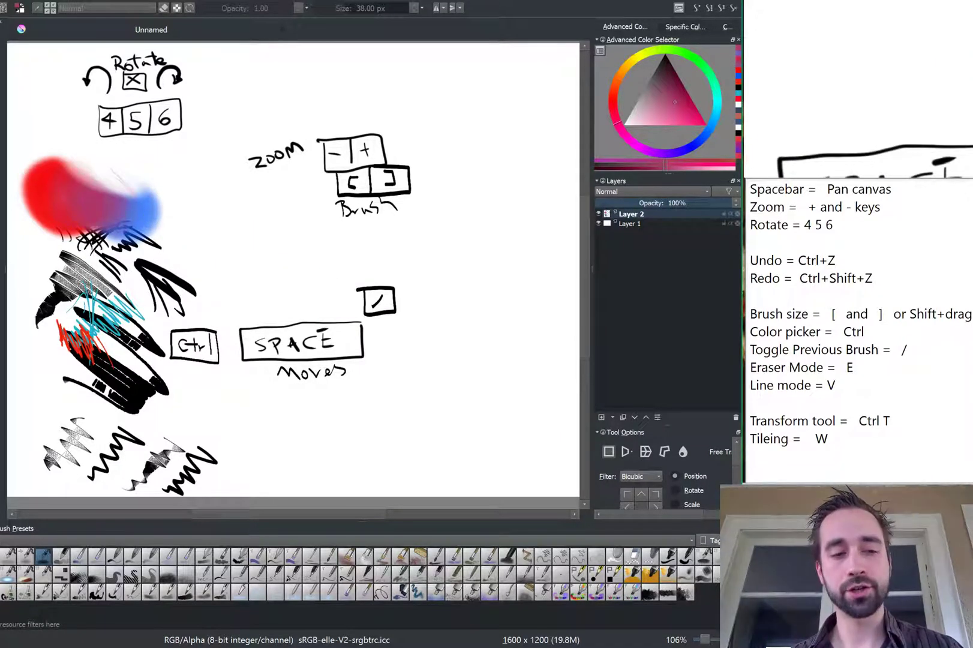
Redo the undone strokes, lines and transforms up to the perspective-tilted drawing.
key(ctrl+shift+z)
key(ctrl+shift+z)
key(ctrl+shift+z)
key(ctrl+shift+z)
key(ctrl+shift+z)
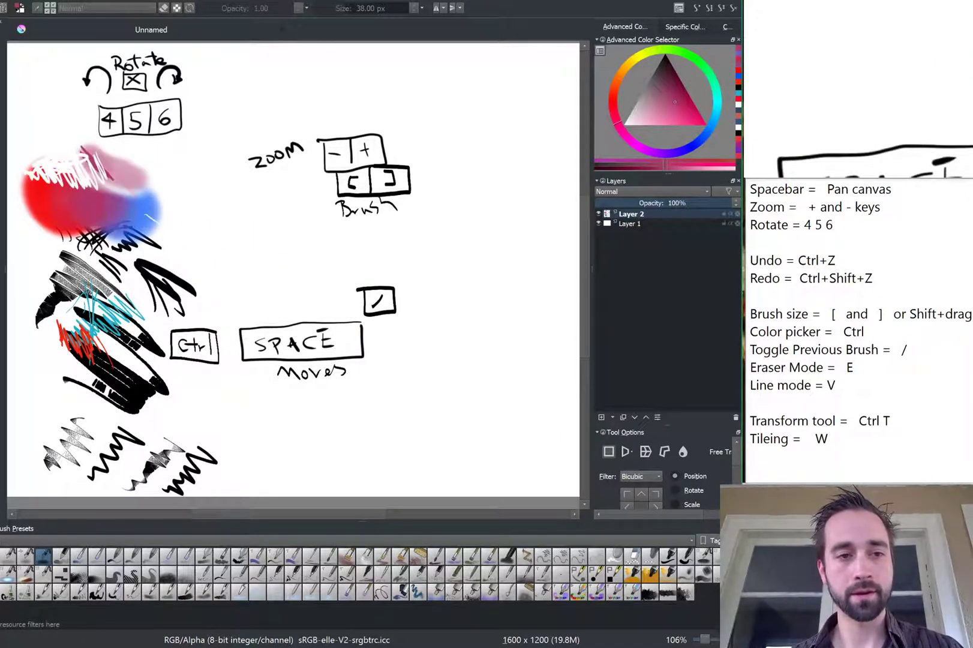
drag(191, 416, 560, 411)
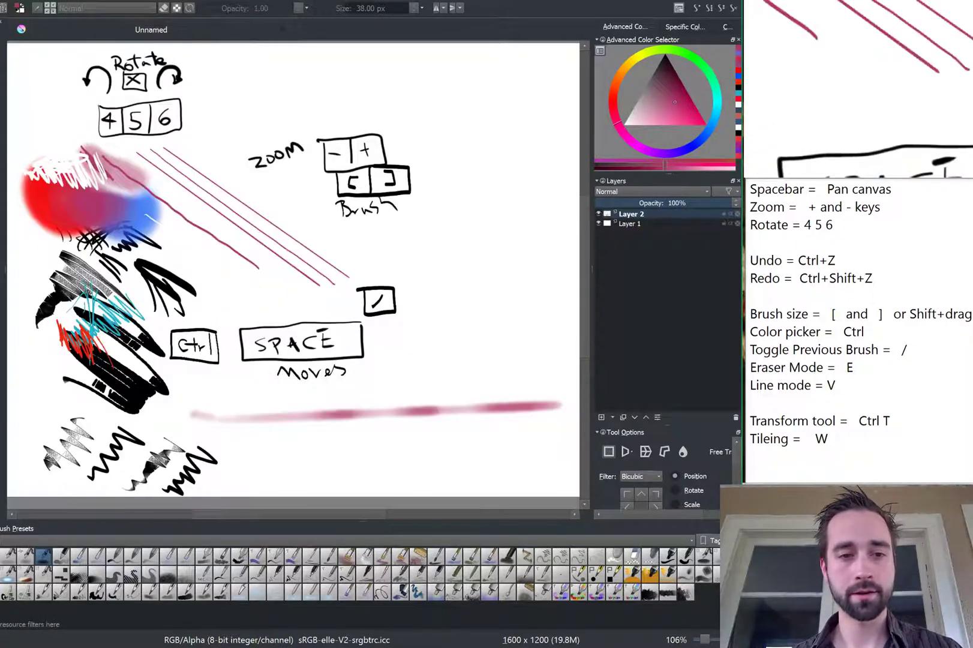
Undo the transforms, the airbrushed line and the crimson diagonals once more, continuing back into the earlier scribbles.
key(ctrl+z)
key(ctrl+z)
key(ctrl+z)
key(ctrl+z)
key(ctrl+z)
key(ctrl+z)
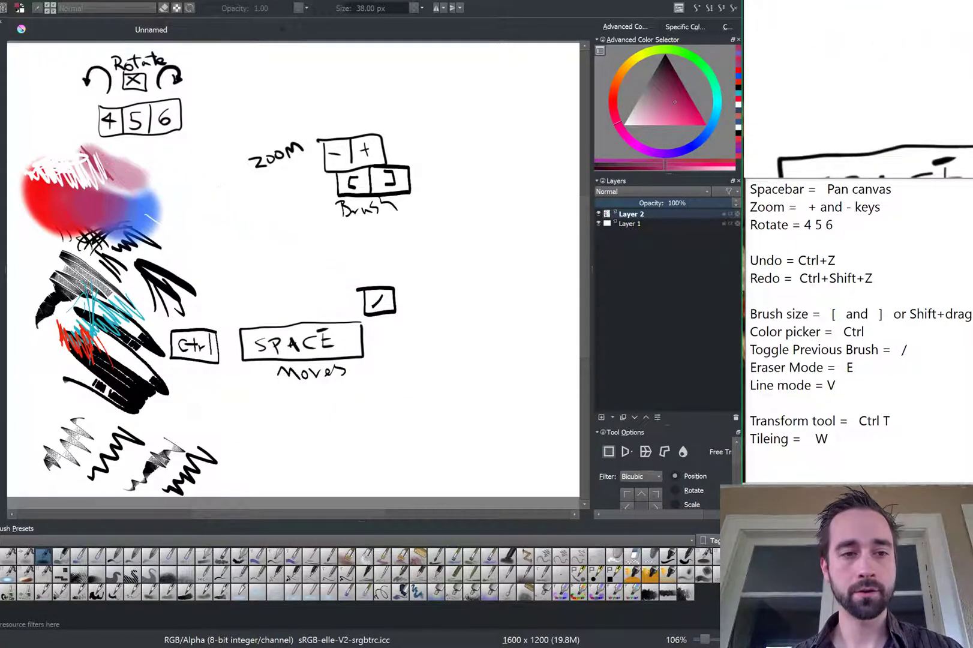
Redo the strokes through the white scribble and crimson diagonals up to the first airbrush mark below the sketches.
key(ctrl+shift+z)
key(ctrl+shift+z)
key(ctrl+shift+z)
key(ctrl+shift+z)
key(ctrl+shift+z)
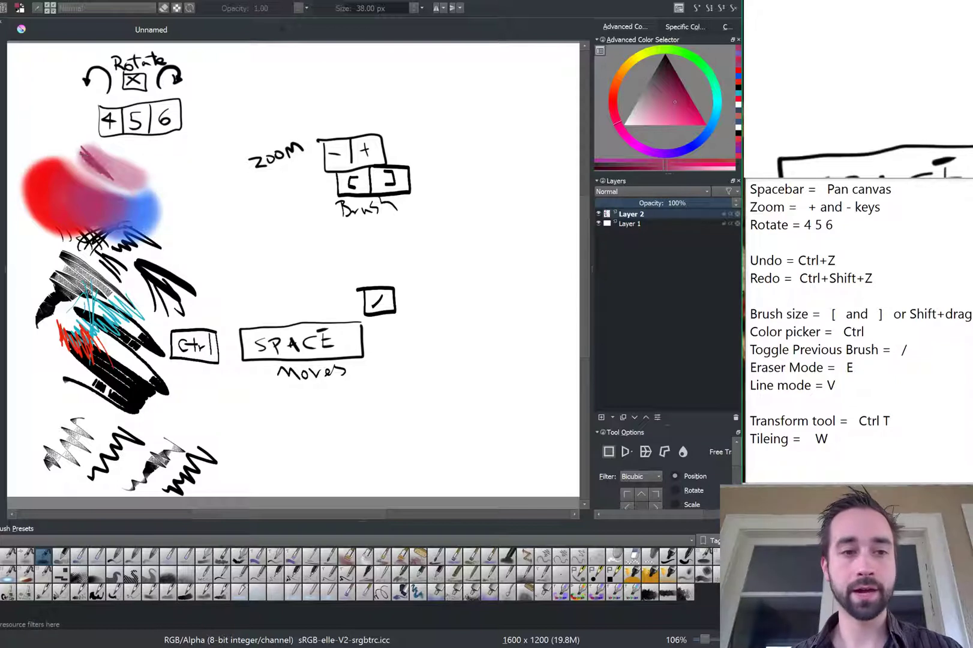
key(ctrl+shift+z)
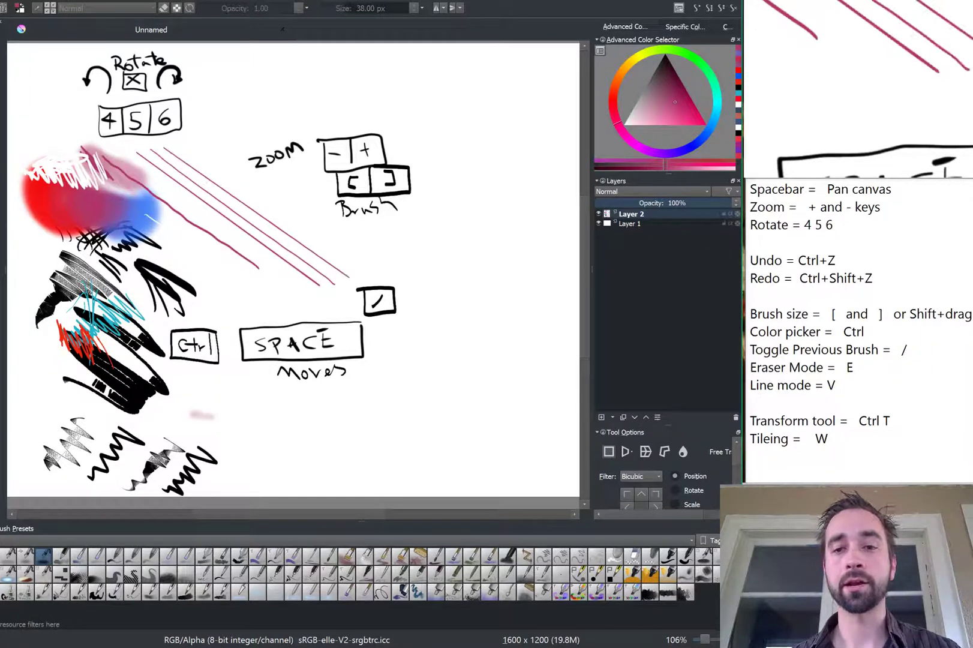